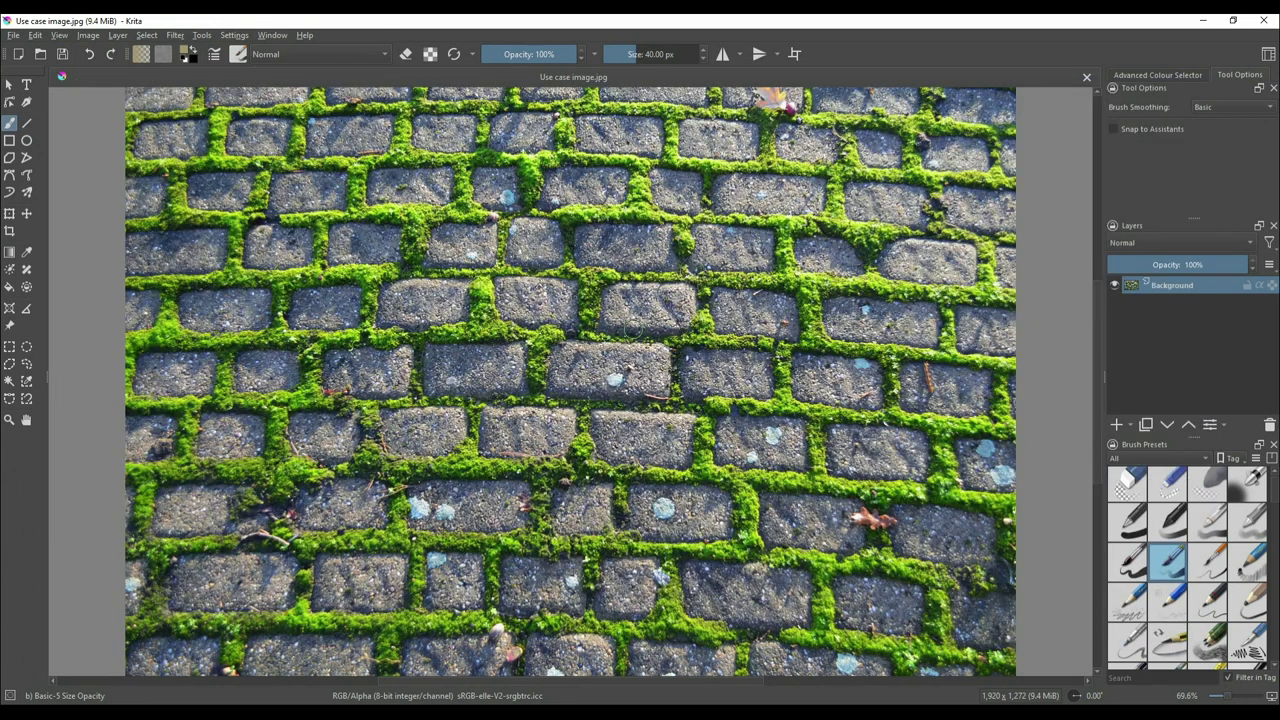
# Step: Warp the cobblestone photo by raising its four corner anchors and the left-edge midpoint slightly to level the stone rows
pyautogui.press('-')
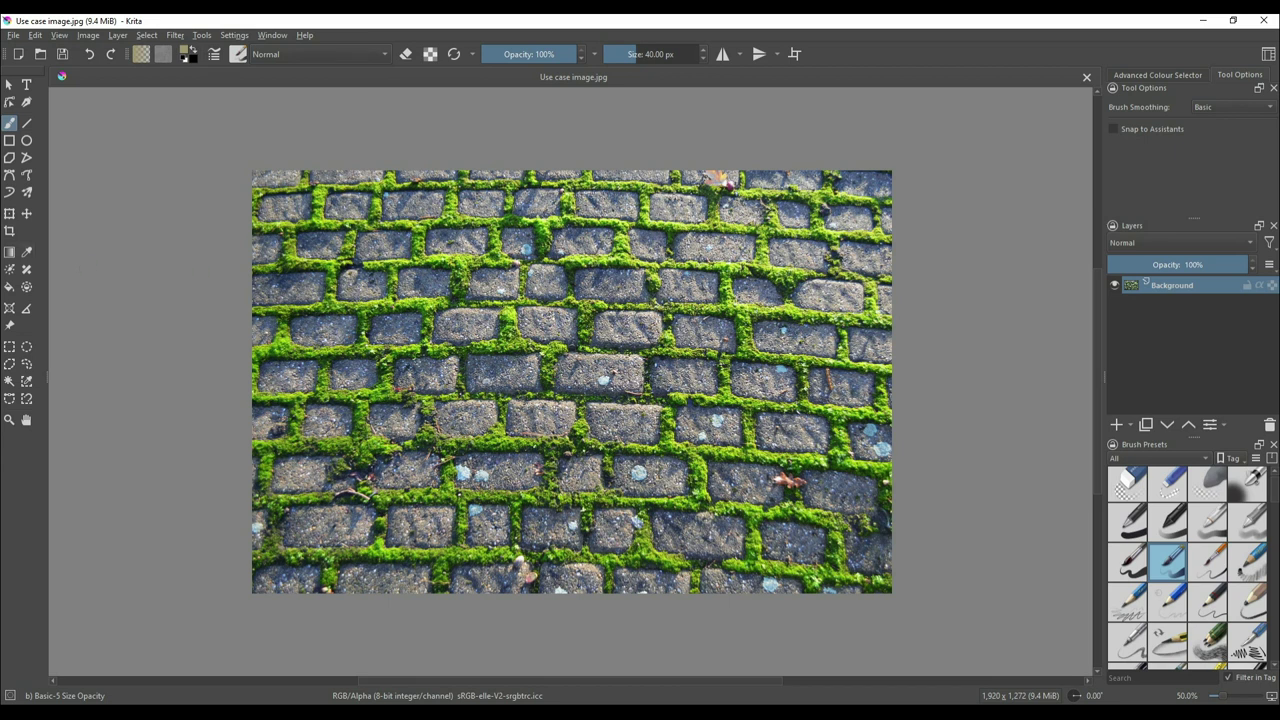
pyautogui.click(9, 213)
pyautogui.click(1155, 129)
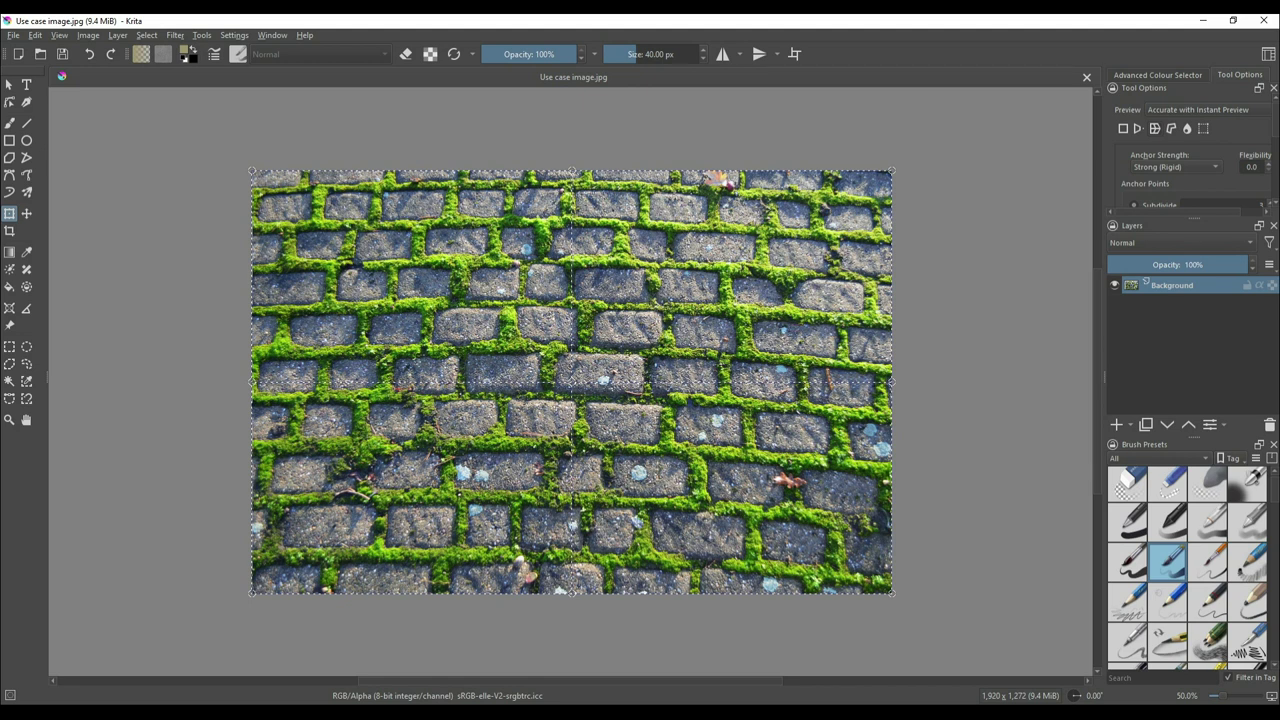
pyautogui.moveTo(891, 171); pyautogui.dragTo(892, 156)
pyautogui.moveTo(251, 171); pyautogui.dragTo(251, 163)
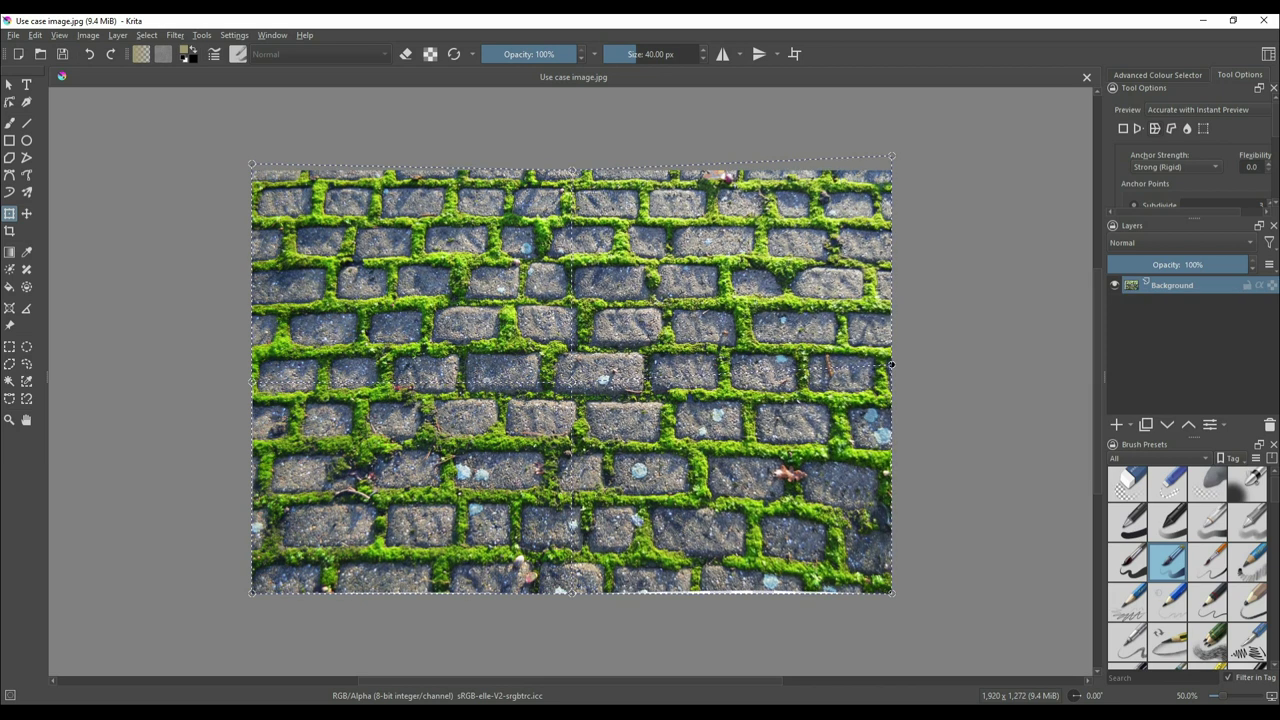
pyautogui.moveTo(891, 593); pyautogui.dragTo(892, 575)
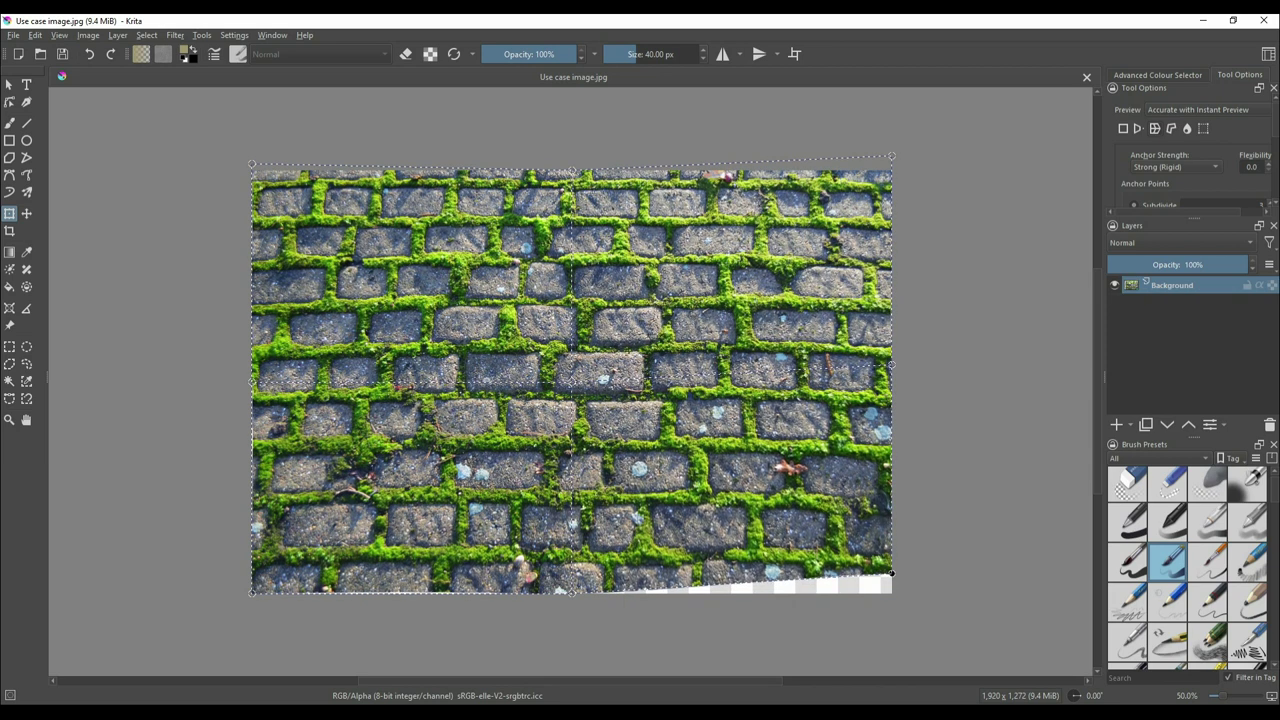
pyautogui.moveTo(251, 593); pyautogui.dragTo(251, 586)
pyautogui.moveTo(251, 382); pyautogui.dragTo(251, 379)
pyautogui.press('Return')
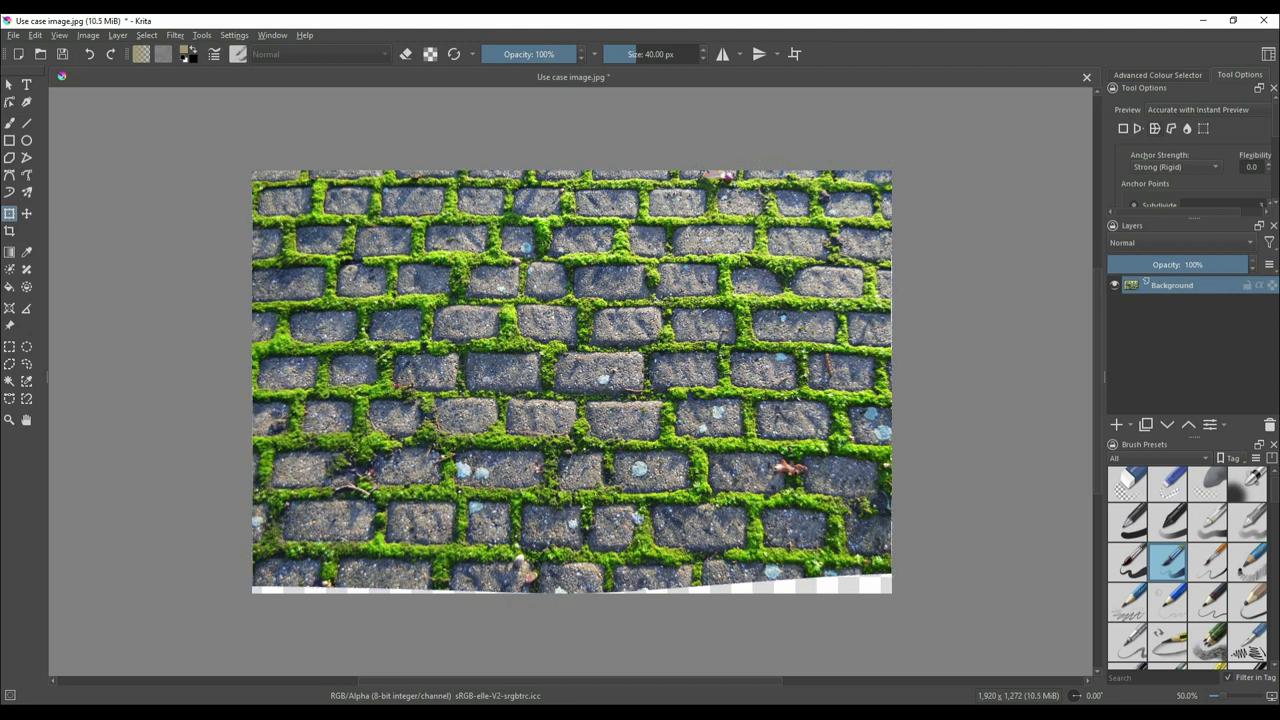
# Step: Draw a crop frame around the central stones and set its width and height to 512 px
pyautogui.press('c')
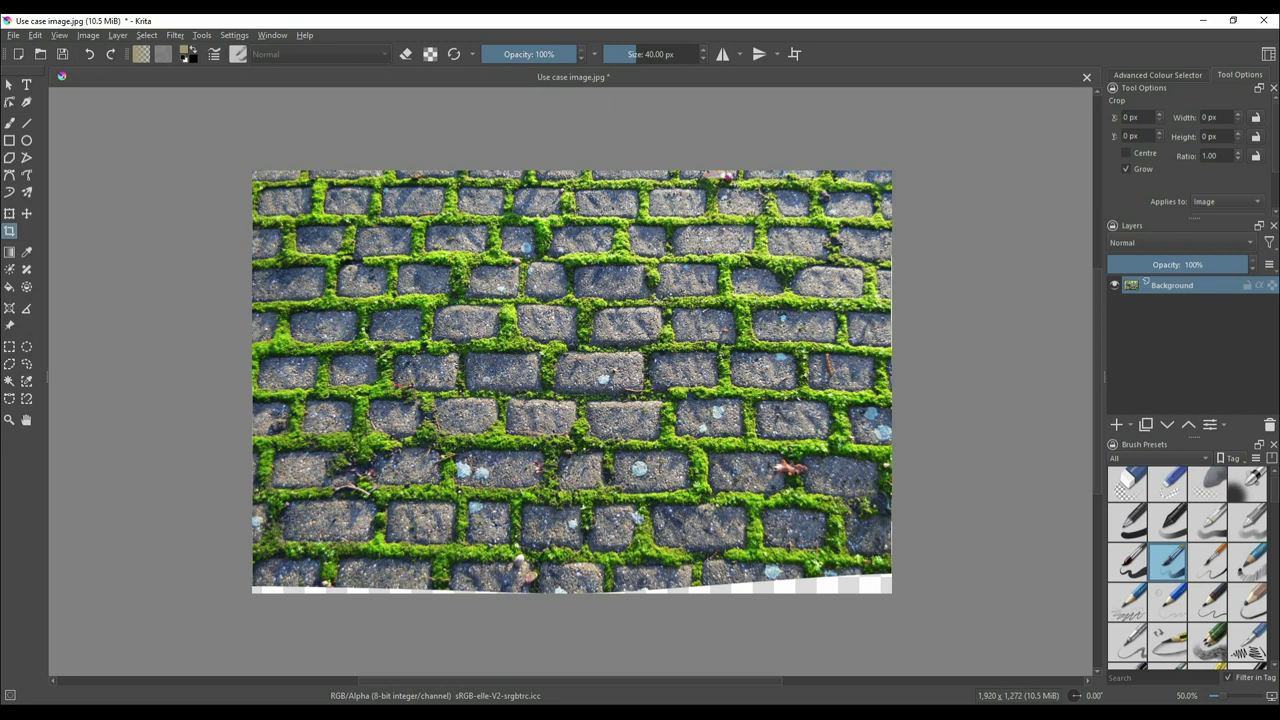
pyautogui.moveTo(543, 314); pyautogui.dragTo(704, 490)
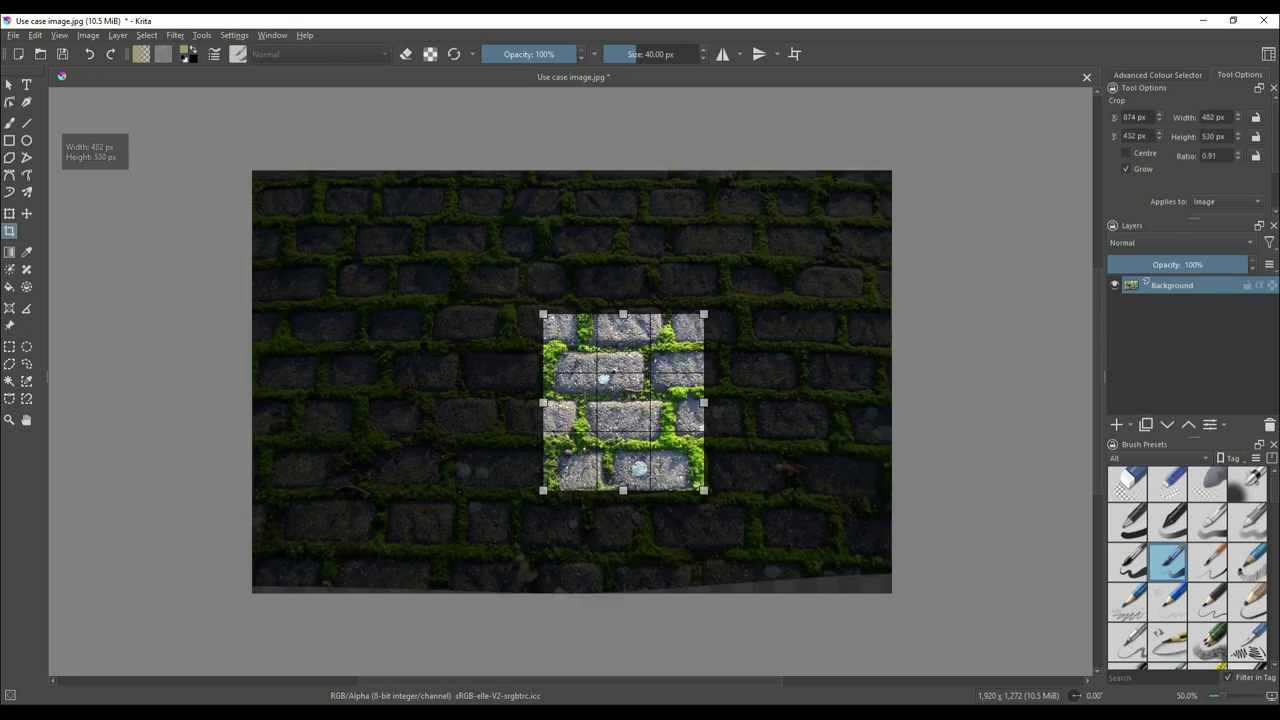
pyautogui.moveTo(1215, 118); pyautogui.dragTo(1201, 118)
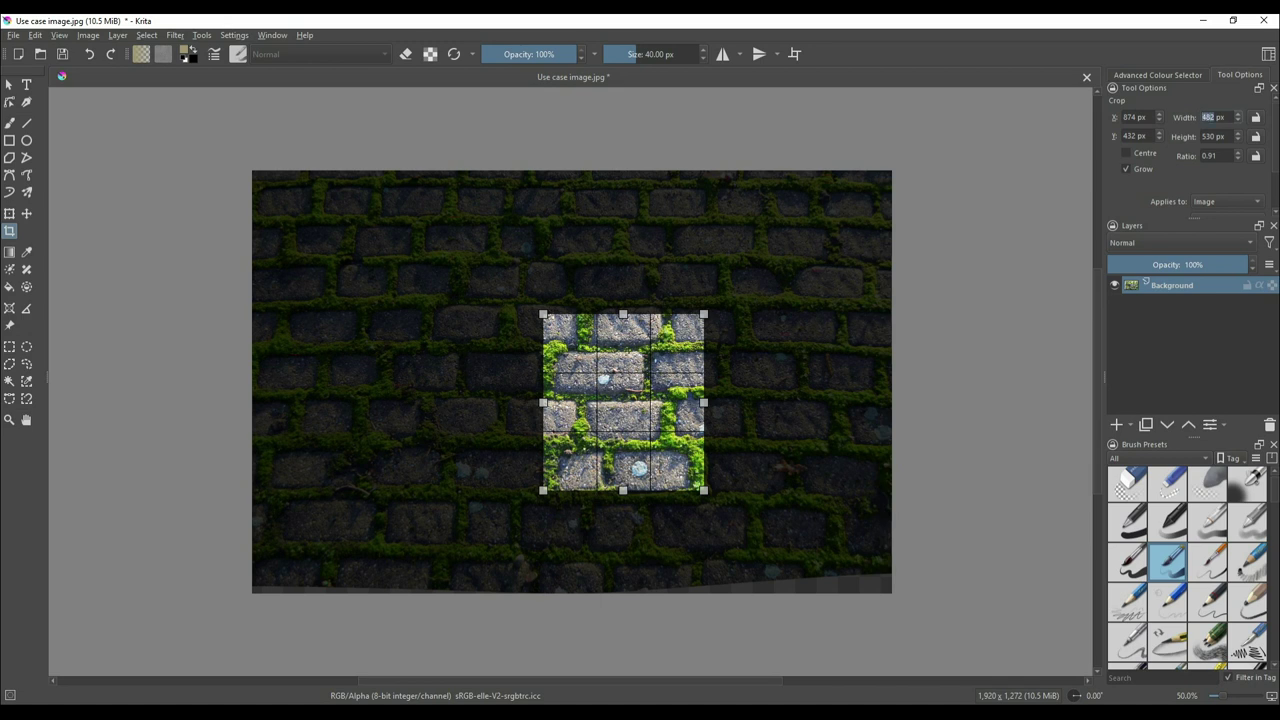
pyautogui.write('512')
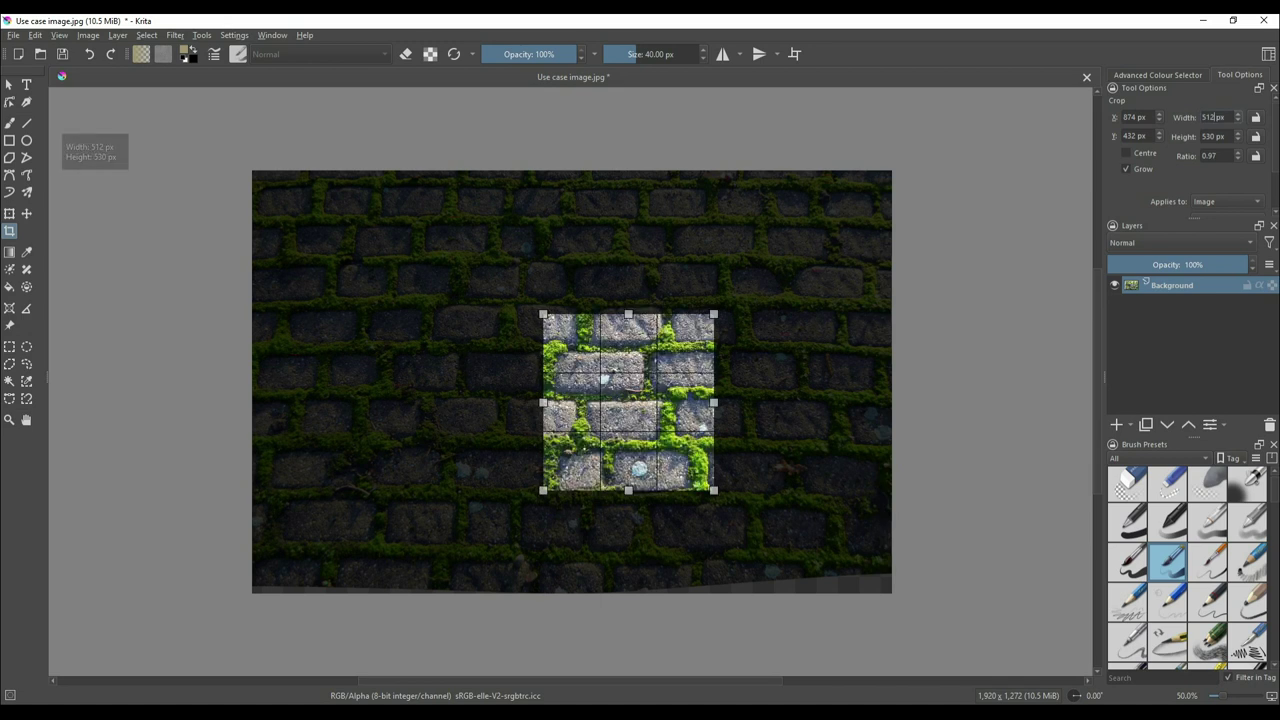
pyautogui.click(1215, 137)
pyautogui.press('BackSpace')
pyautogui.press('BackSpace')
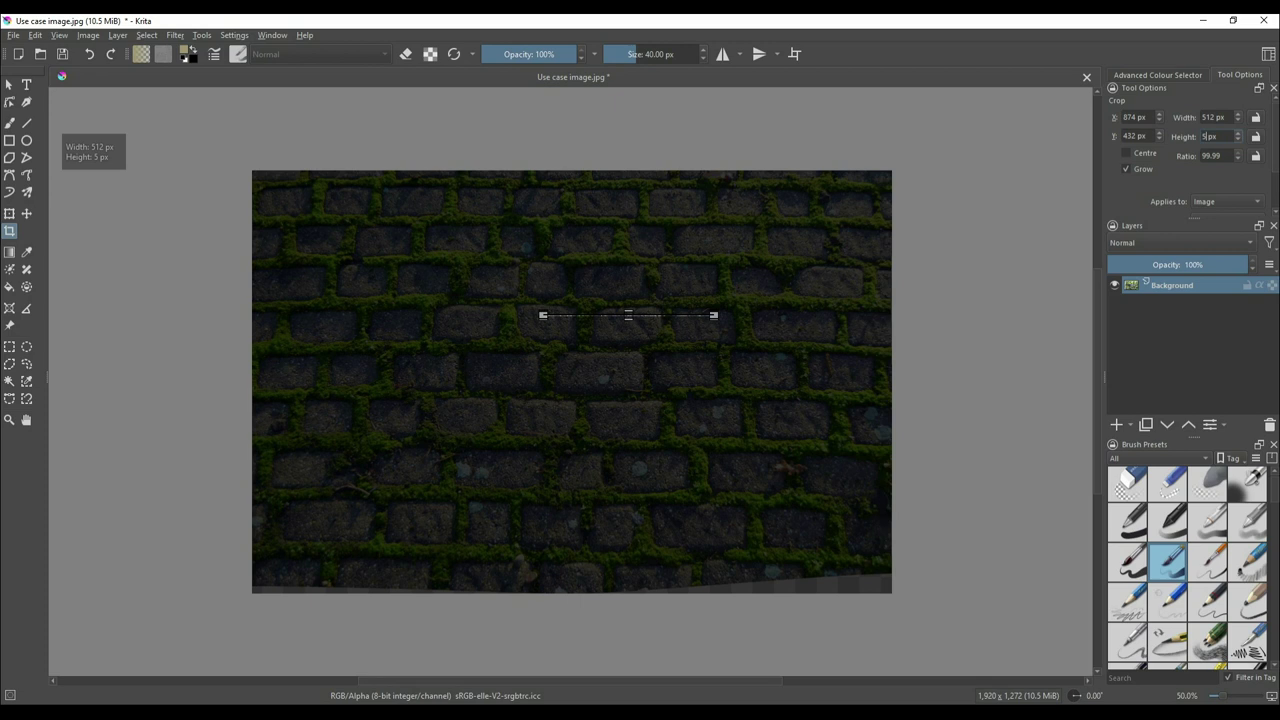
pyautogui.write('12')
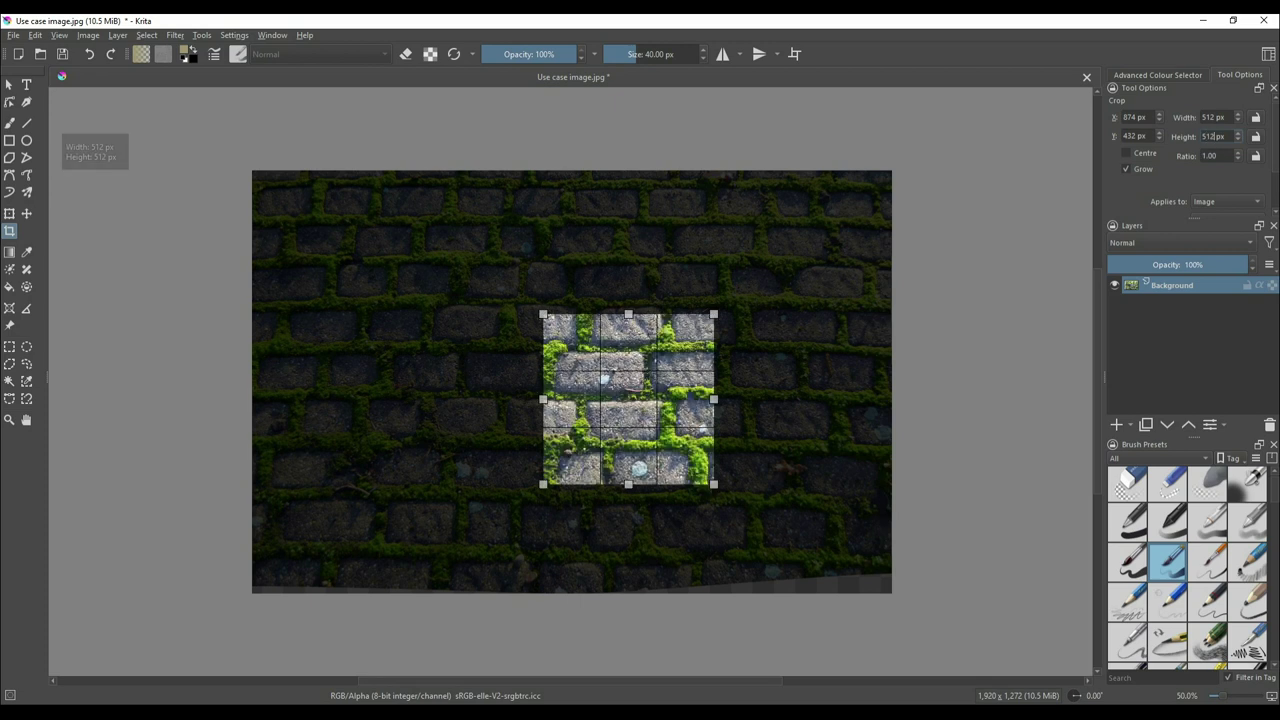
# Step: Move the crop frame to X 1260 px, Y 152 px and crop the image to it
pyautogui.moveTo(628, 399); pyautogui.dragTo(740, 306)
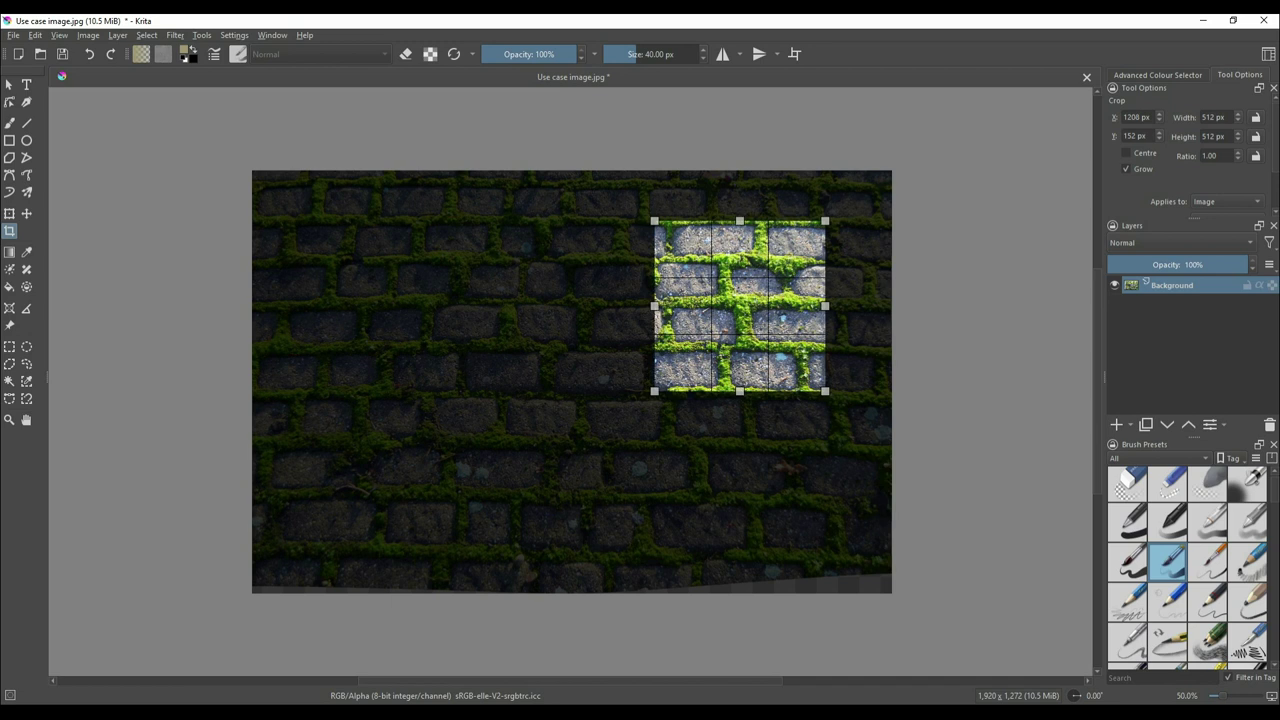
pyautogui.moveTo(740, 306); pyautogui.dragTo(756, 305)
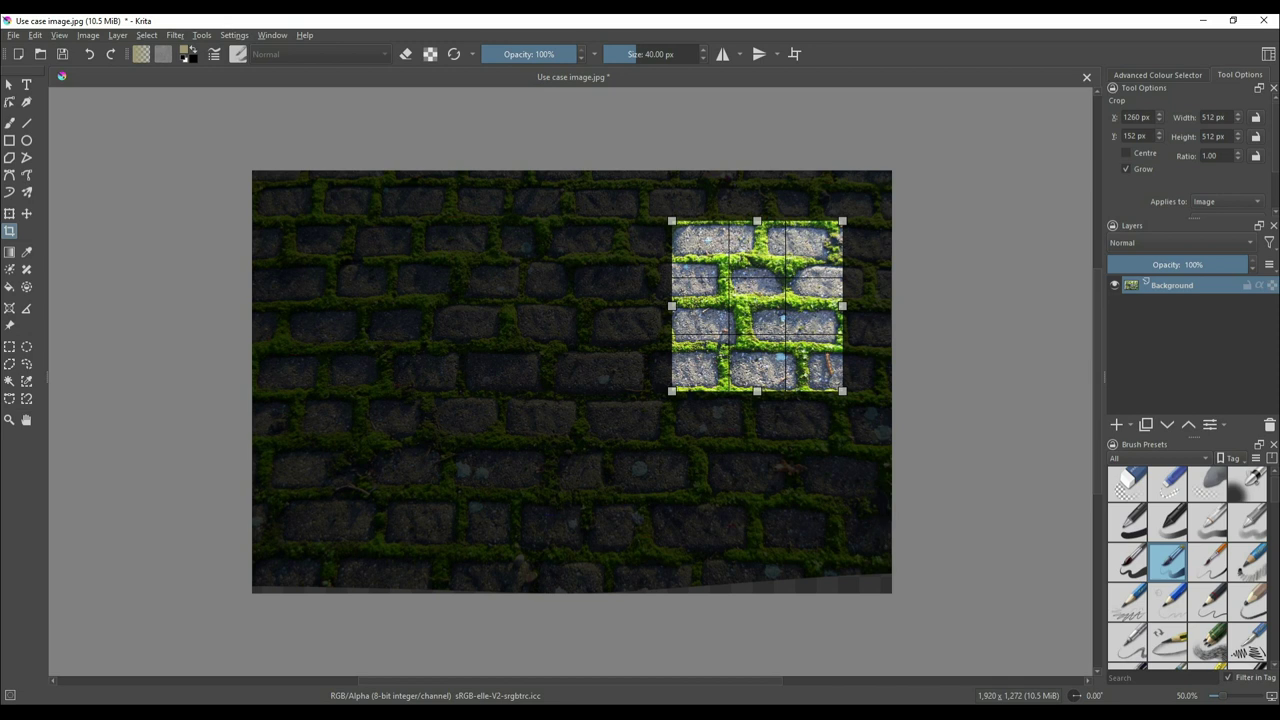
pyautogui.press('Return')
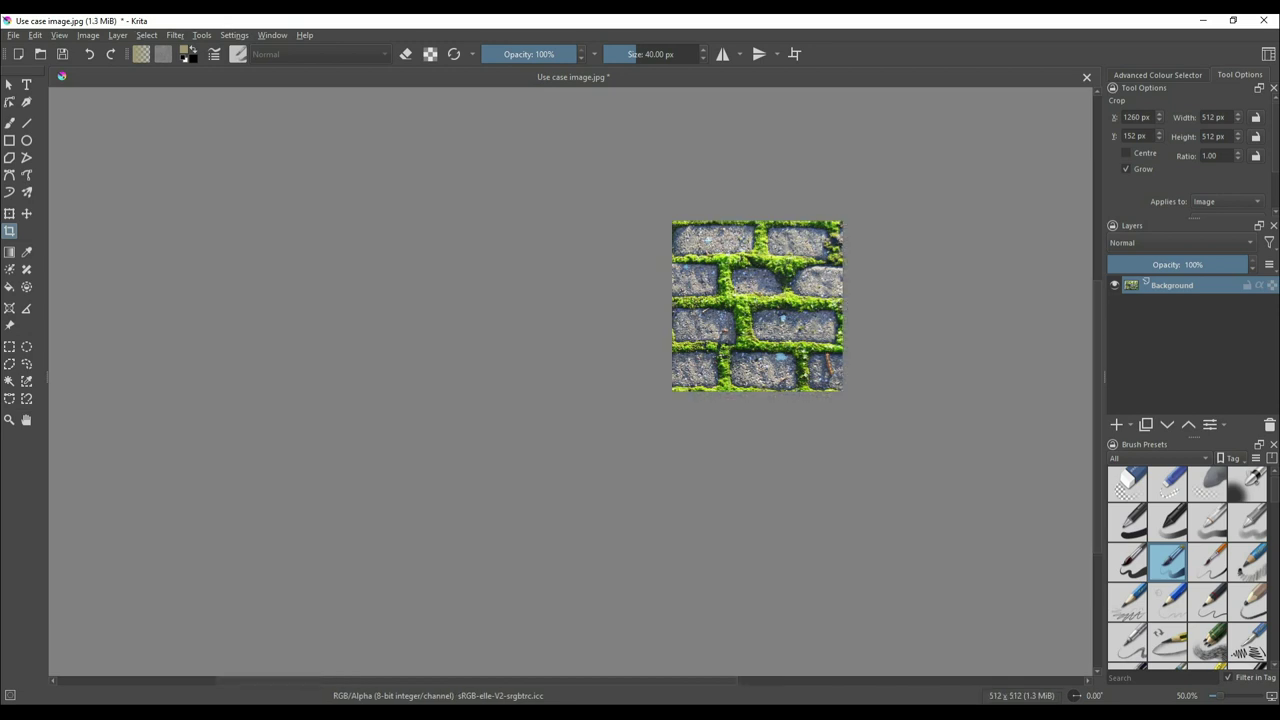
# Step: Export the cropped image as Use case image 1.jpg
pyautogui.click(13, 35)
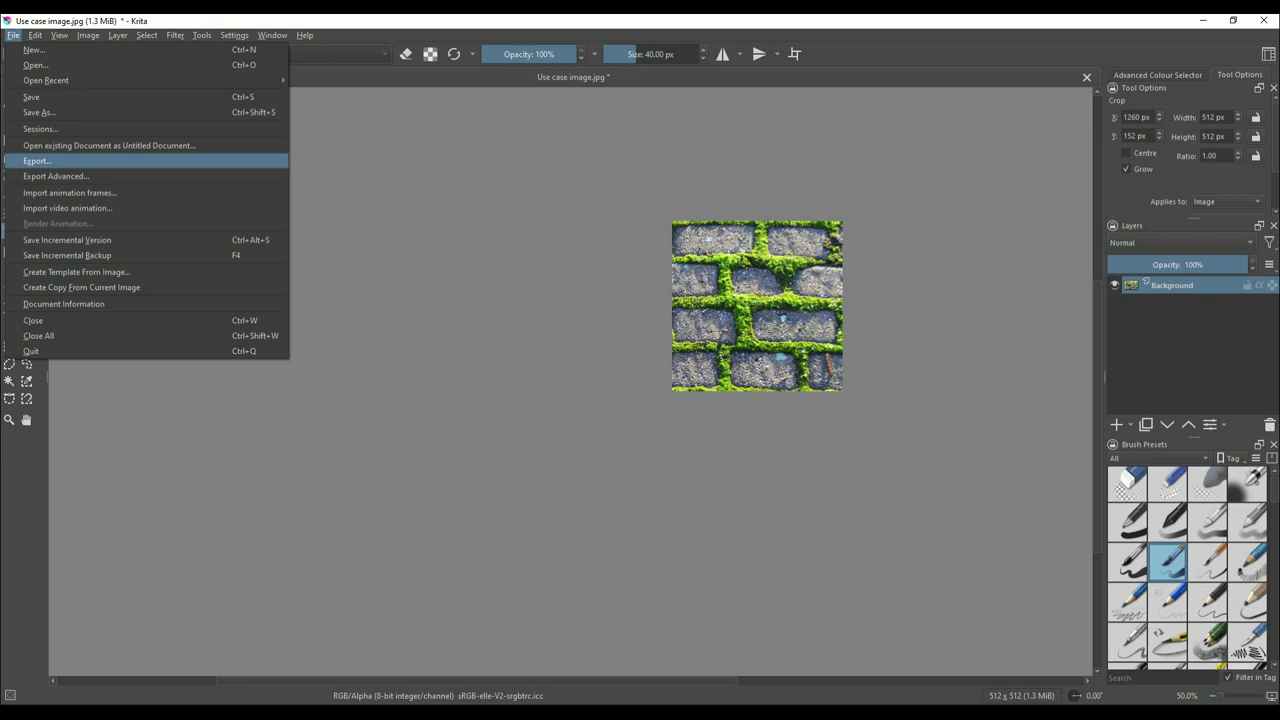
pyautogui.click(36, 160)
pyautogui.click(148, 320)
pyautogui.write('1')
pyautogui.press('Return')
pyautogui.press('Return')
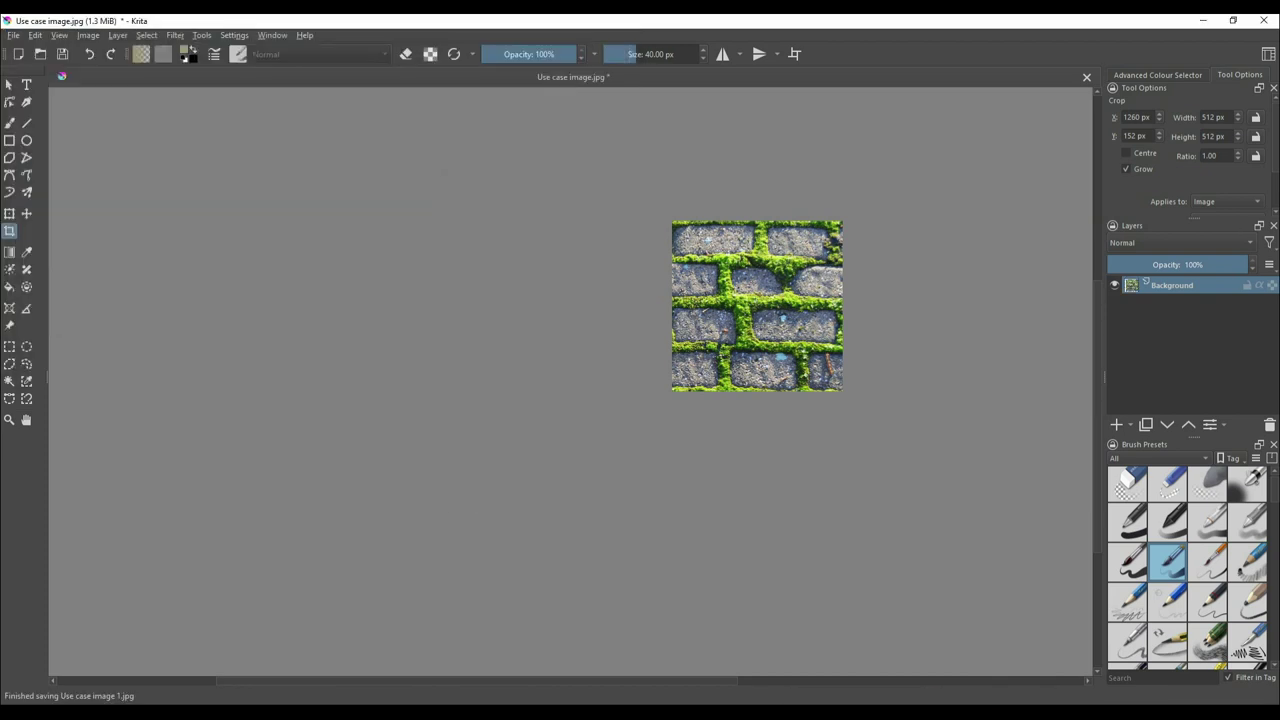
# Step: Apply the G'MIC Make Seamless [Diffusion] filter to the cropped image with Equalize Light at 100
pyautogui.click(175, 35)
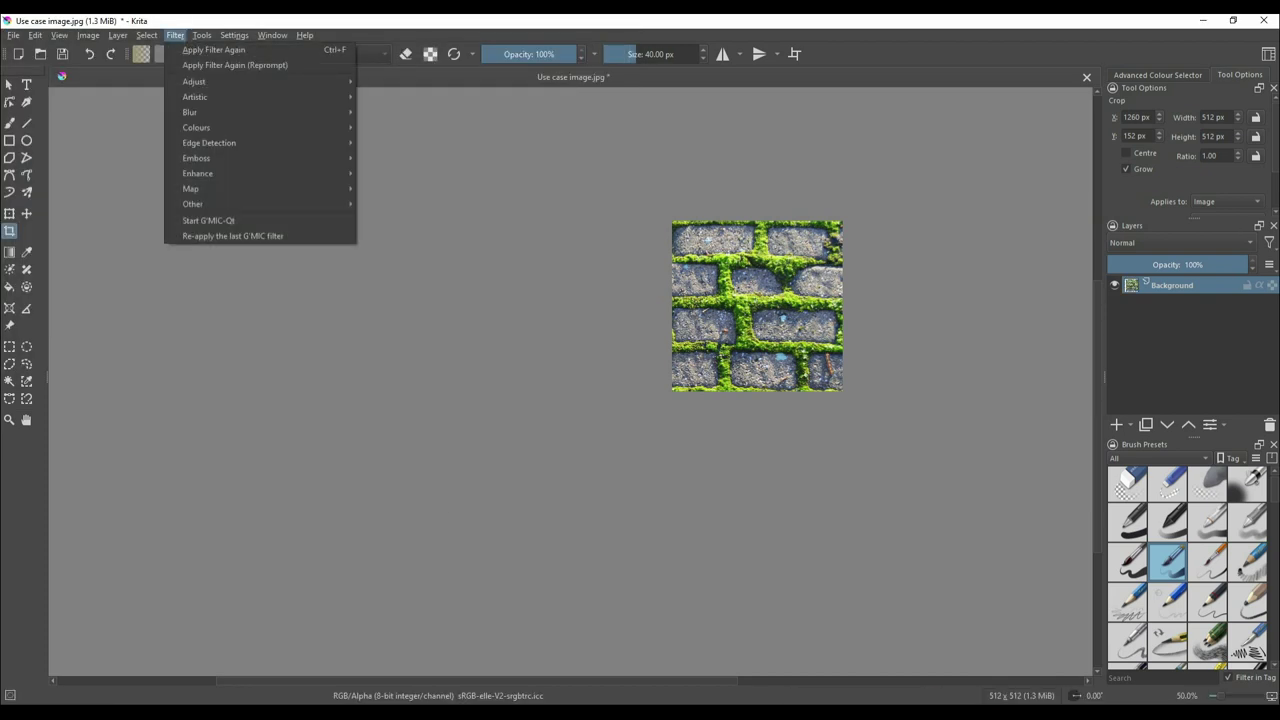
pyautogui.moveTo(200, 188)
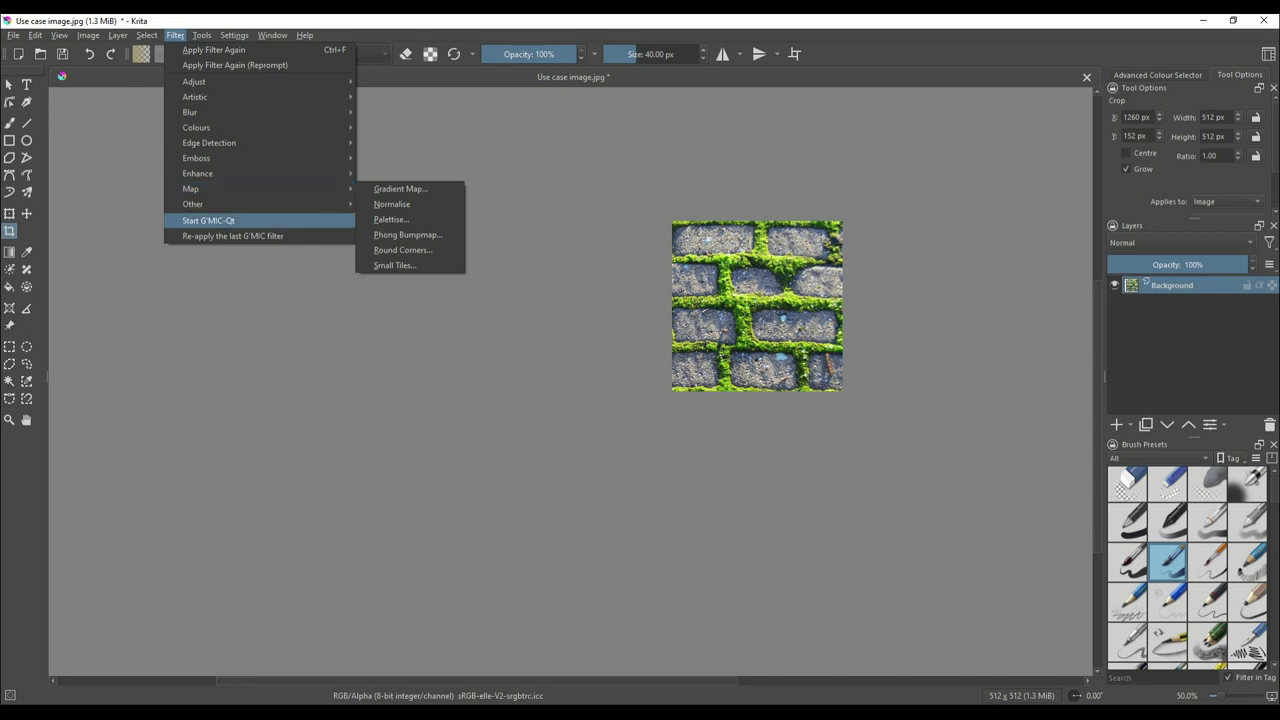
pyautogui.click(208, 220)
pyautogui.write('seaml')
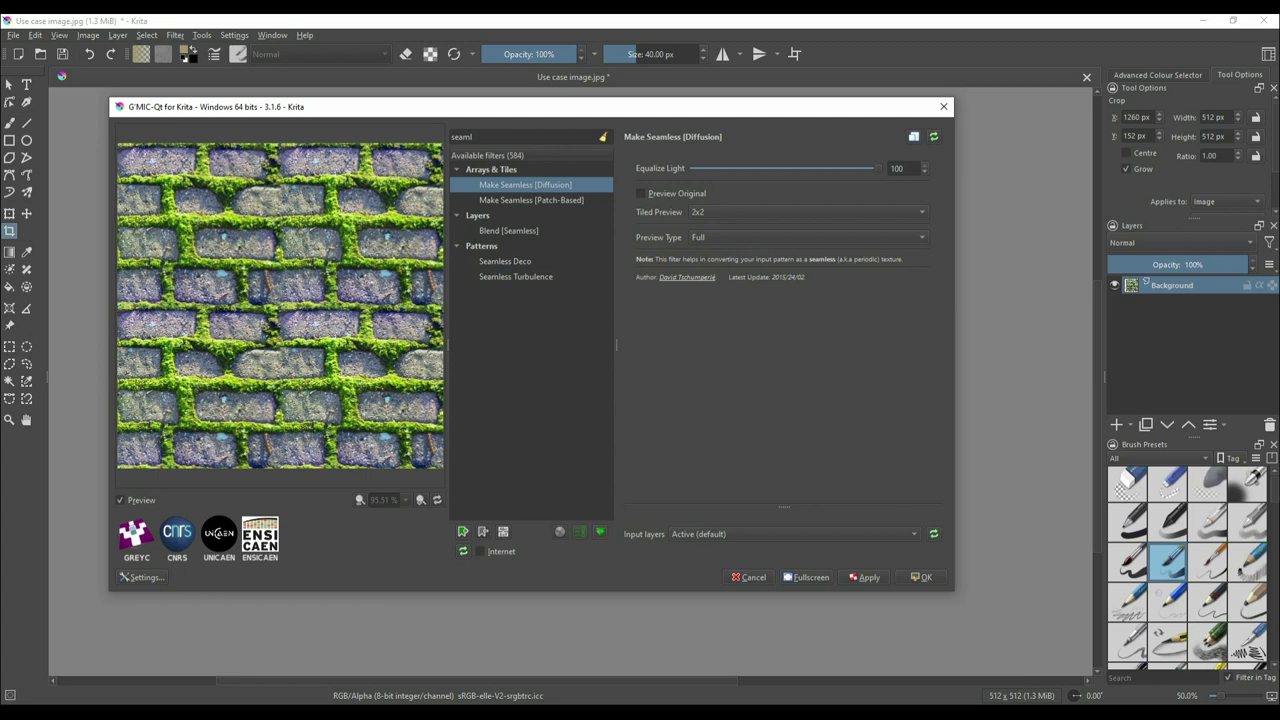
pyautogui.click(922, 577)
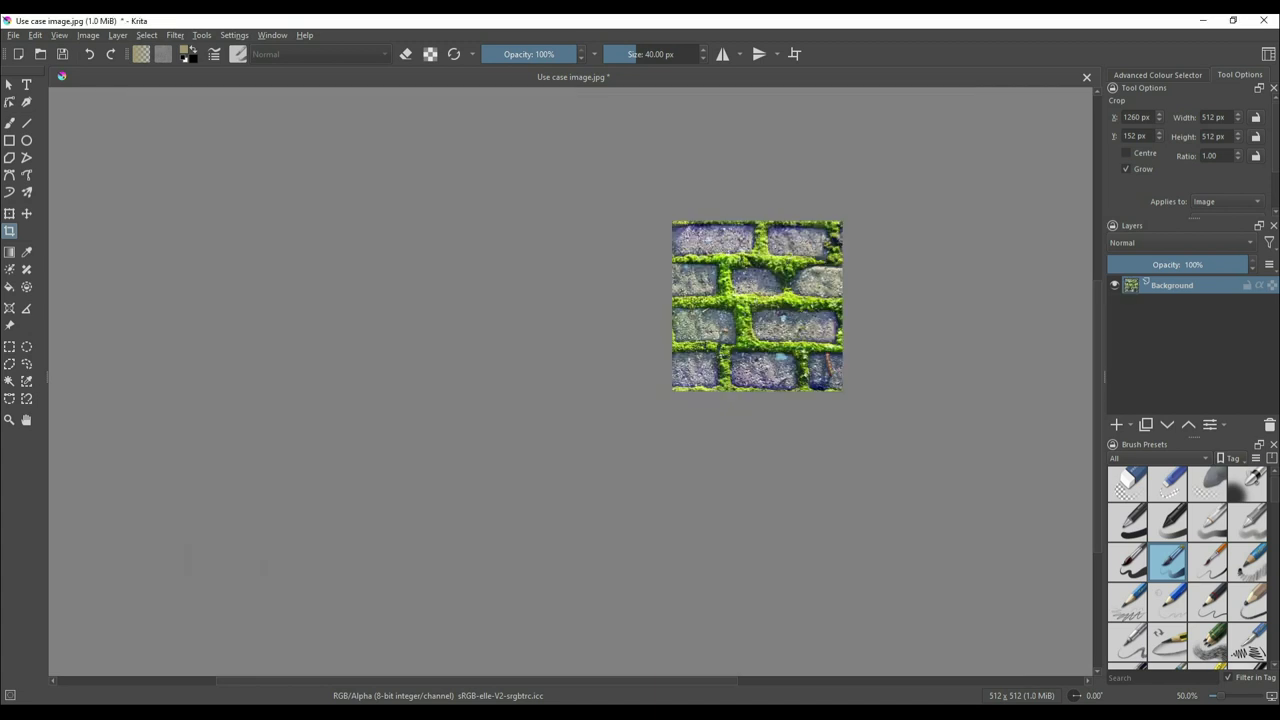
# Step: Export the seamless texture, overwriting the existing image file
pyautogui.click(13, 35)
pyautogui.click(40, 161)
pyautogui.click(157, 140)
pyautogui.press('Return')
pyautogui.hotkey('alt', 'y')
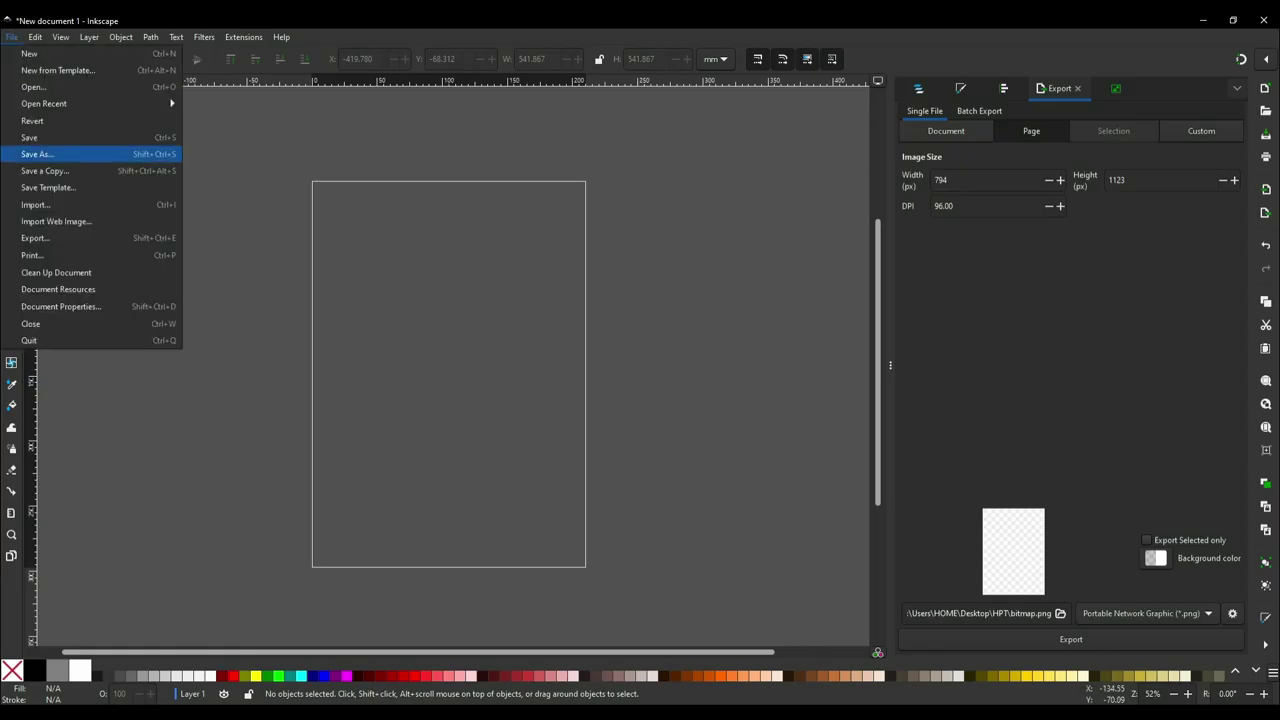
# Step: In Inkscape, import the seamless texture and tile it as a 3 × 3 grid of clones
pyautogui.hotkey('ctrl', 'i')
pyautogui.doubleClick(179, 226)
pyautogui.click(714, 432)
pyautogui.moveTo(530, 362); pyautogui.dragTo(374, 242)
pyautogui.scroll(-2, 374, 242)
pyautogui.click(35, 37)
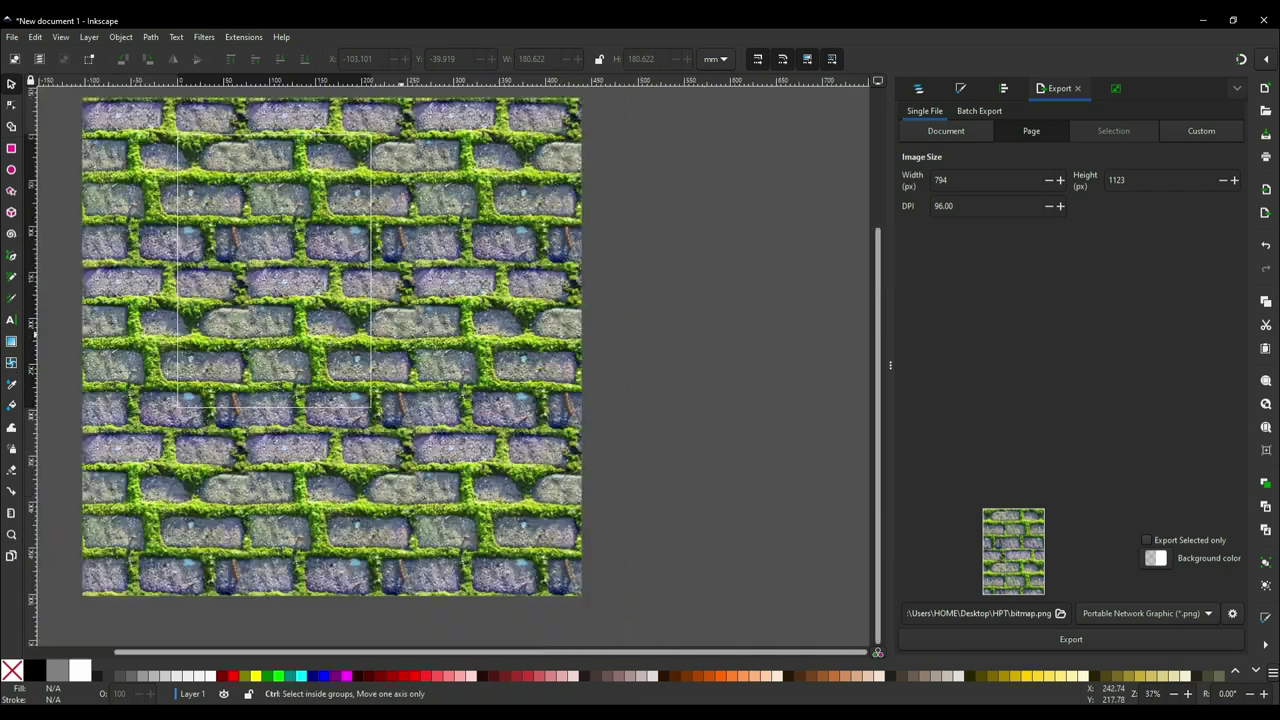
# Step: Select all the tiles and export the selection at 2048 × 2048 px as a PNG named use case image multi
pyautogui.press('-')
pyautogui.hotkey('ctrl', 'a')
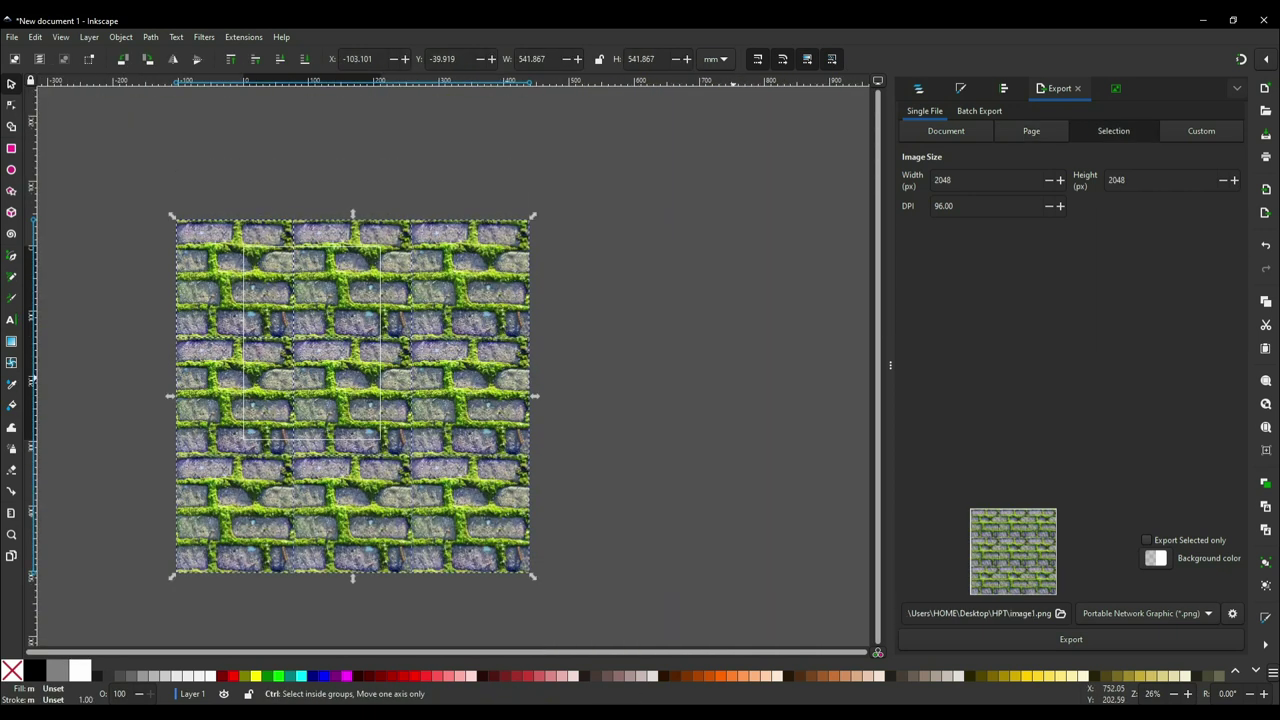
pyautogui.click(1061, 613)
pyautogui.click(393, 293)
pyautogui.click(200, 312)
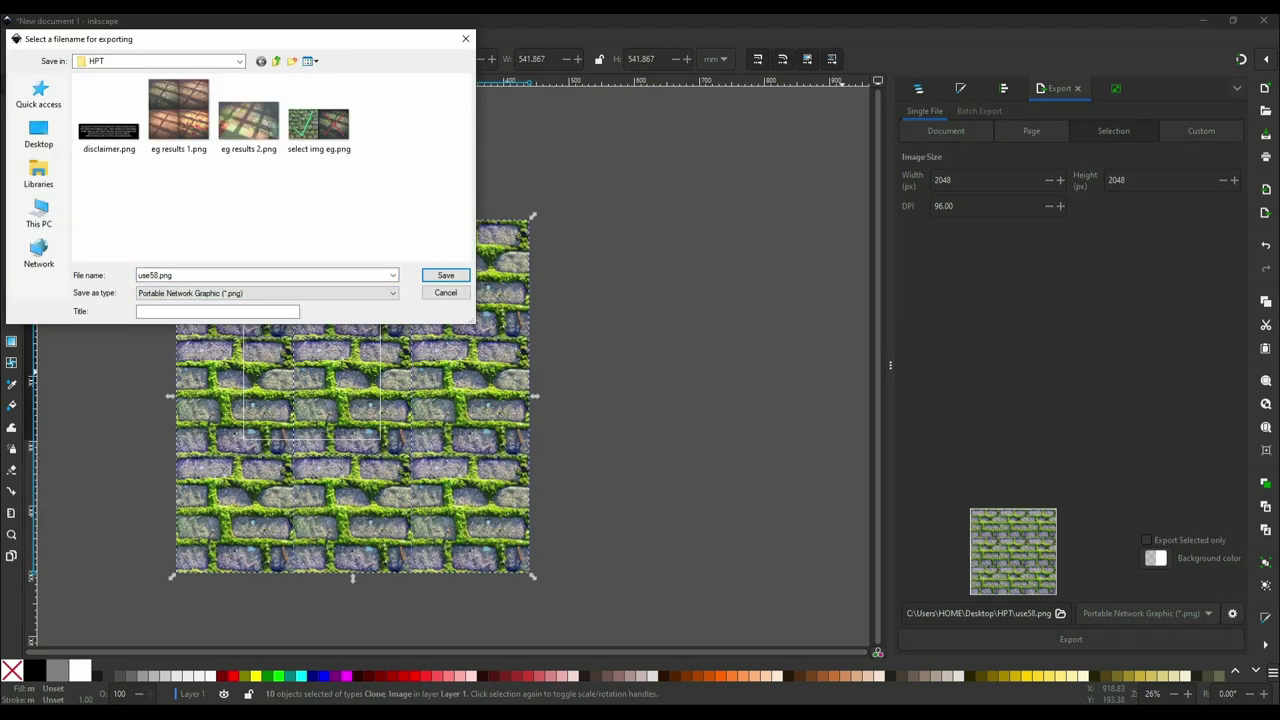
pyautogui.doubleClick(158, 275)
pyautogui.write('use case image multi')
pyautogui.press('Return')
# Step: Close Inkscape without saving and, back in Krita, discard the changes to Use case image.jpg
pyautogui.click(1264, 20)
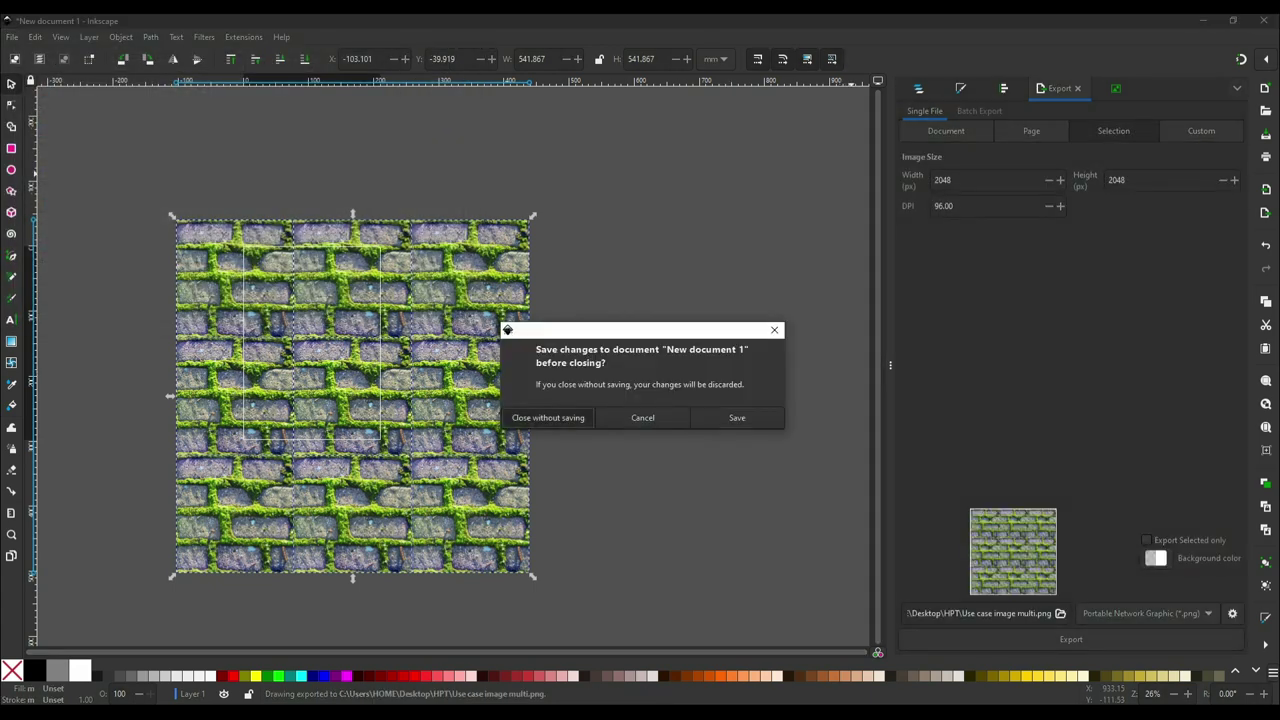
pyautogui.click(543, 417)
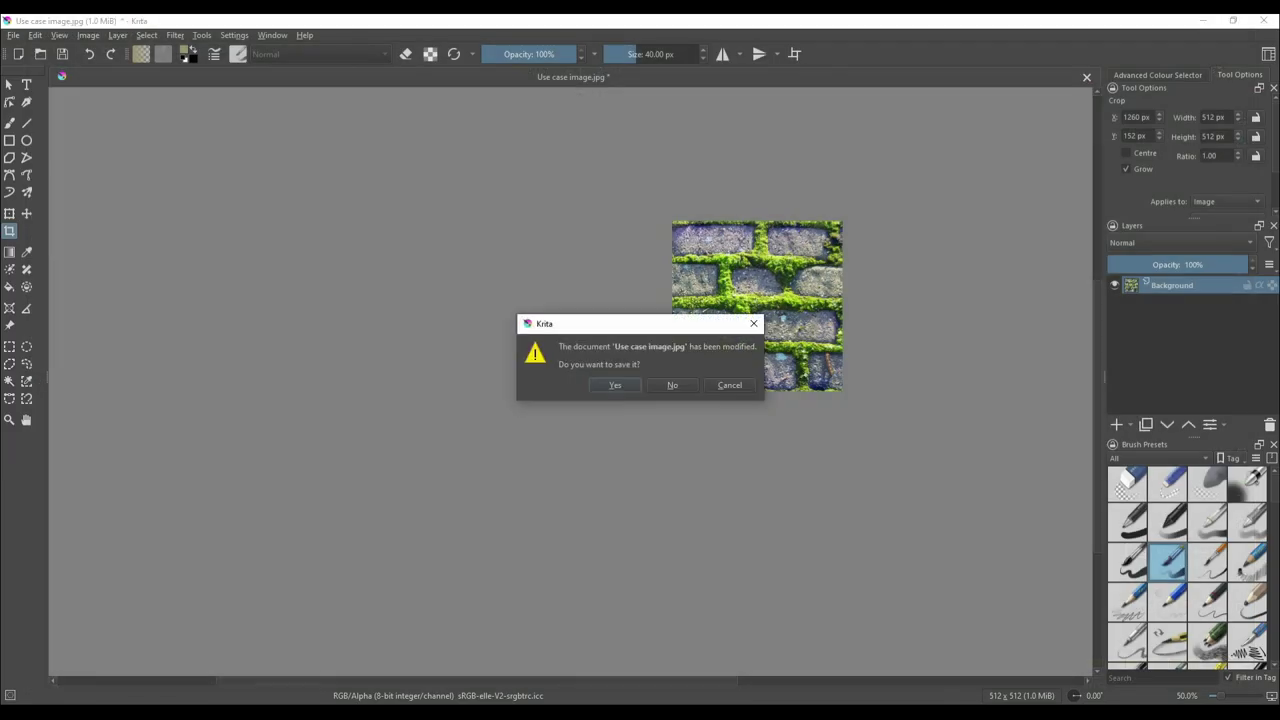
pyautogui.click(671, 386)
# Step: Open Use case image multi.png in Krita
pyautogui.click(13, 35)
pyautogui.moveTo(312, 20); pyautogui.dragTo(482, 280)
pyautogui.moveTo(806, 182); pyautogui.dragTo(798, 200)
pyautogui.moveTo(798, 200); pyautogui.dragTo(632, 632)
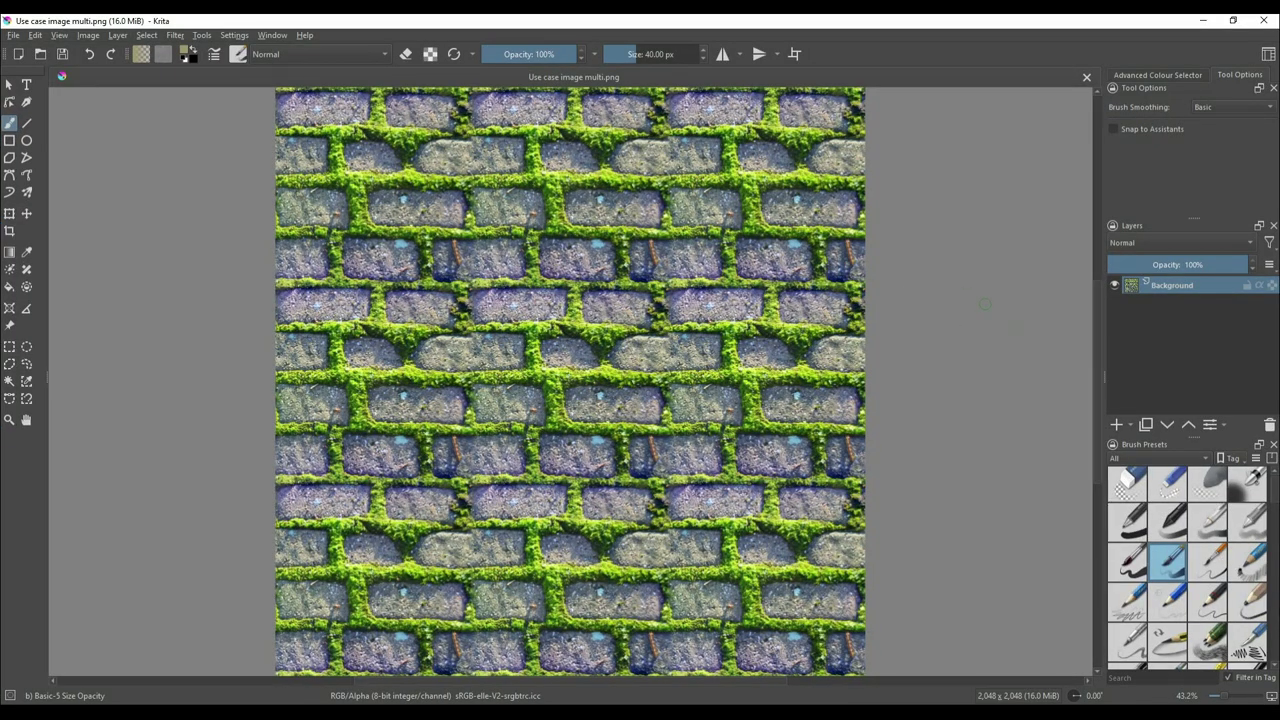
pyautogui.scroll(-1, 977, 304)
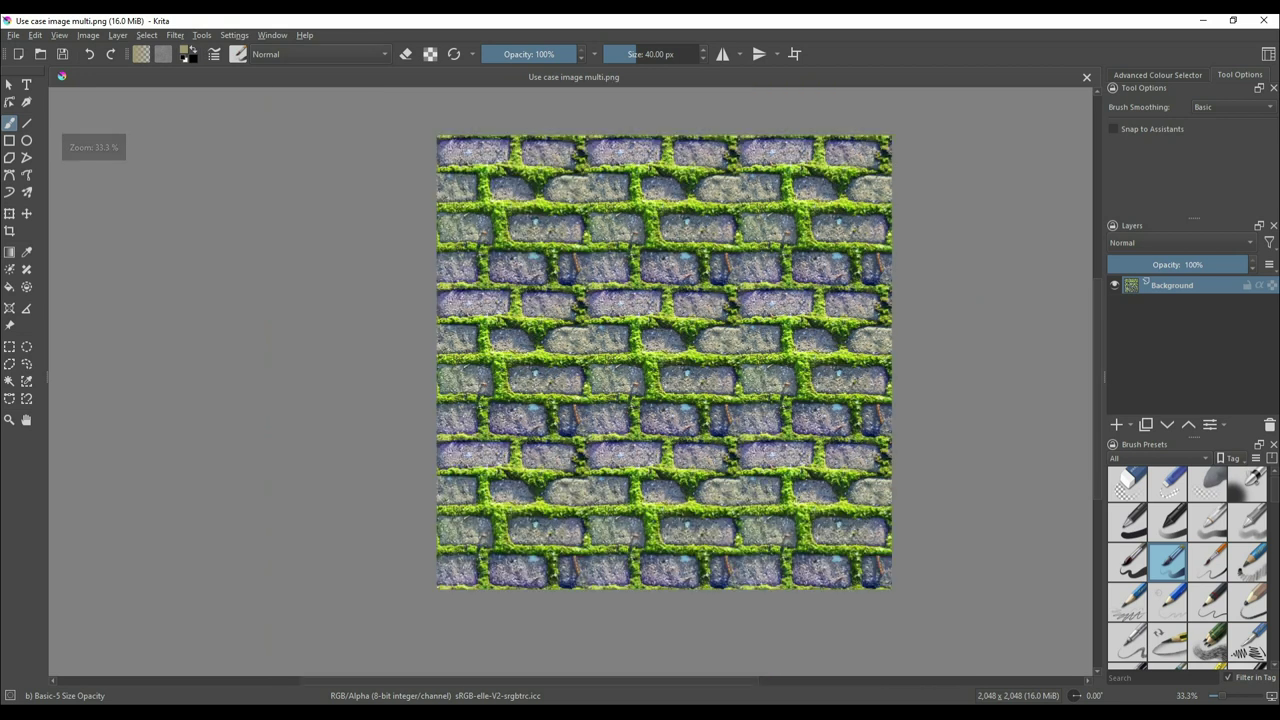
# Step: Split the tiled texture into detail layers with the G'MIC Split Details [Wavelets] filter, using 4 scales
pyautogui.click(175, 35)
pyautogui.click(208, 220)
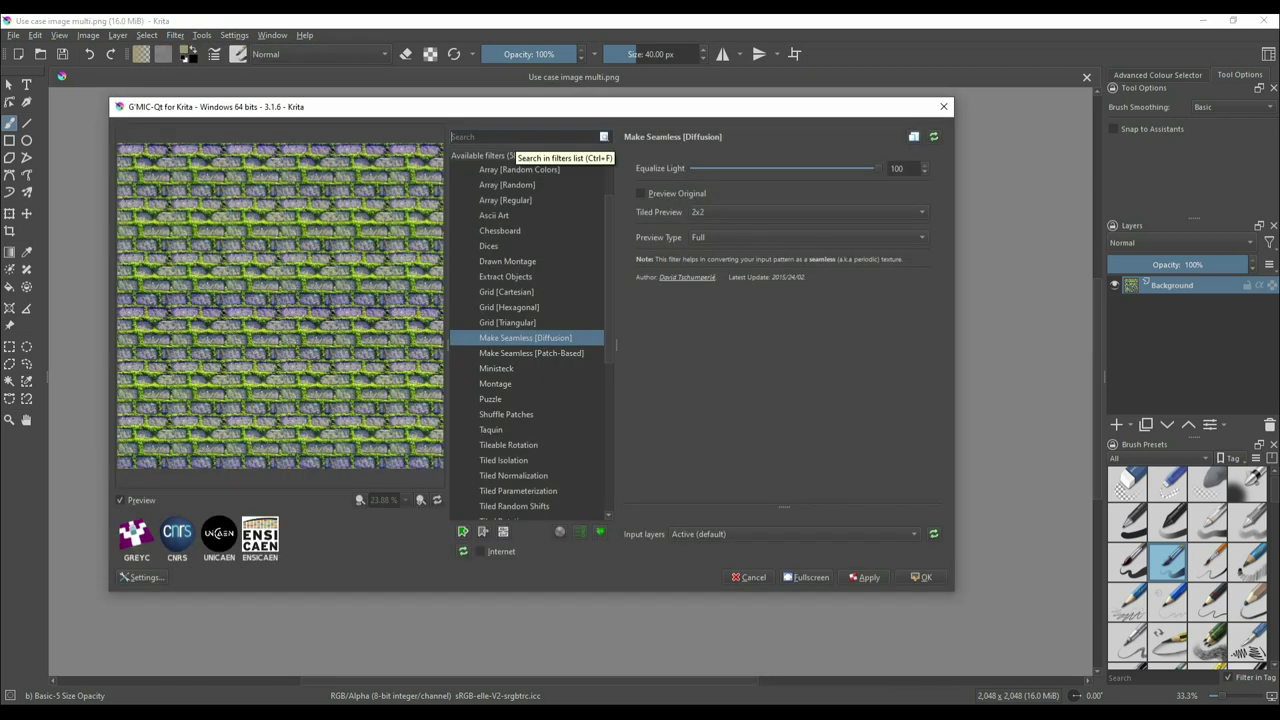
pyautogui.write('spli')
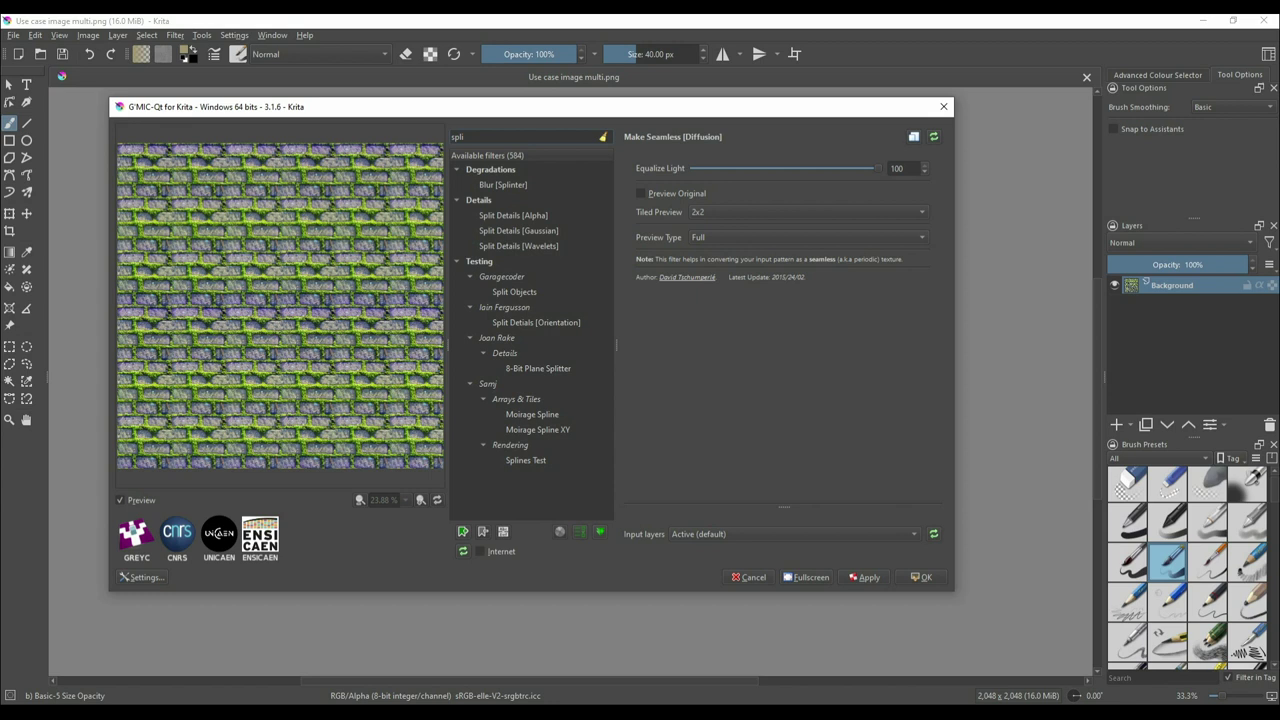
pyautogui.click(518, 245)
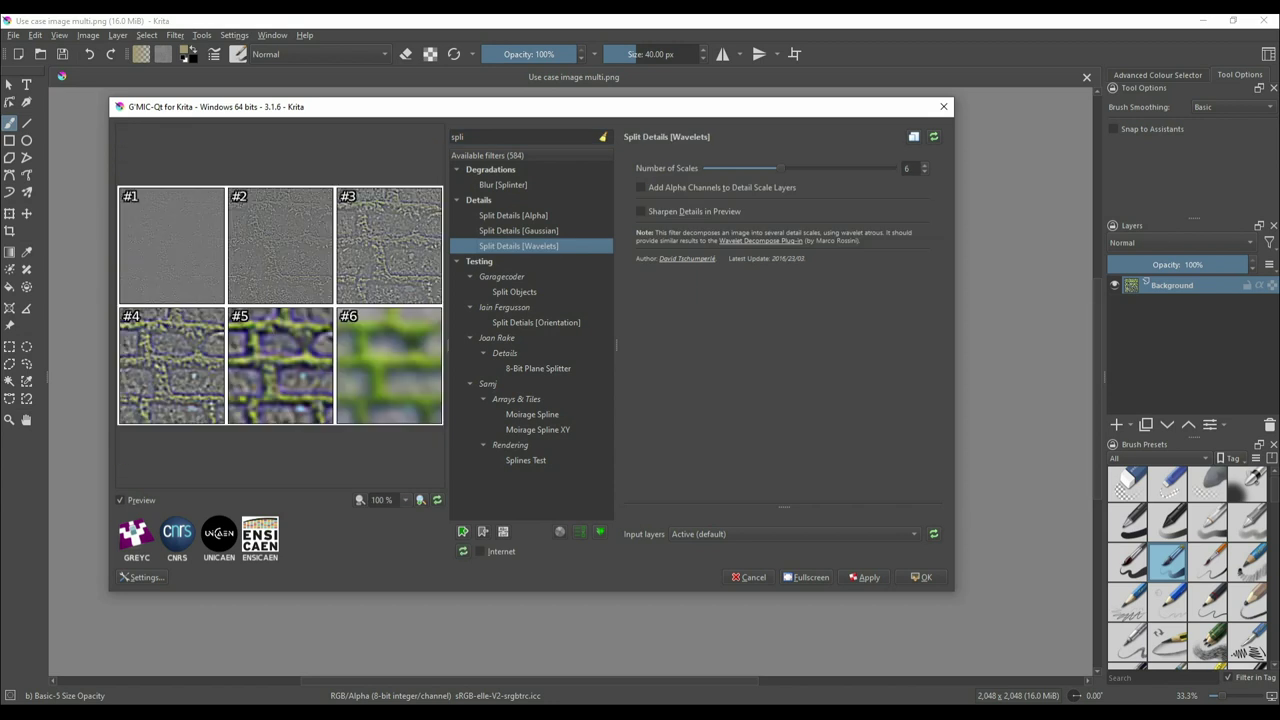
pyautogui.click(925, 171)
pyautogui.click(925, 171)
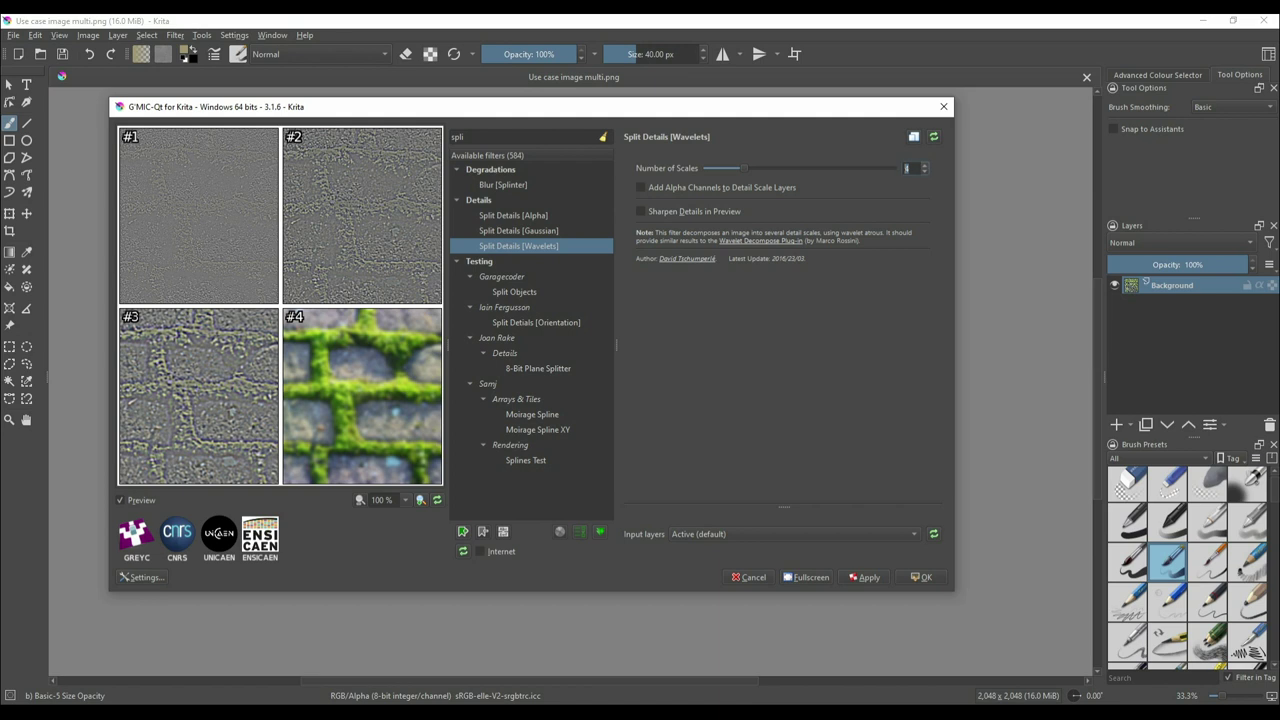
pyautogui.click(921, 577)
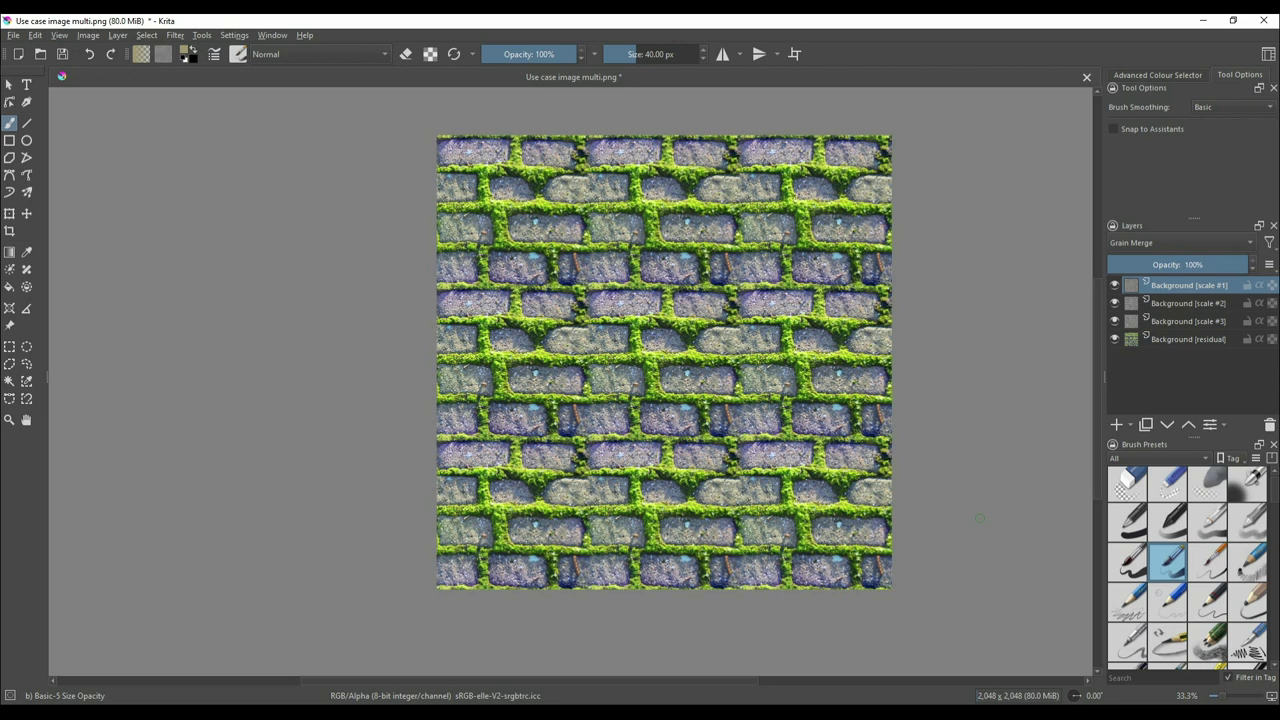
# Step: Rename the four wavelet layers 1, 2, 3 and 4 from the topmost layer down to the residual
pyautogui.press('F2')
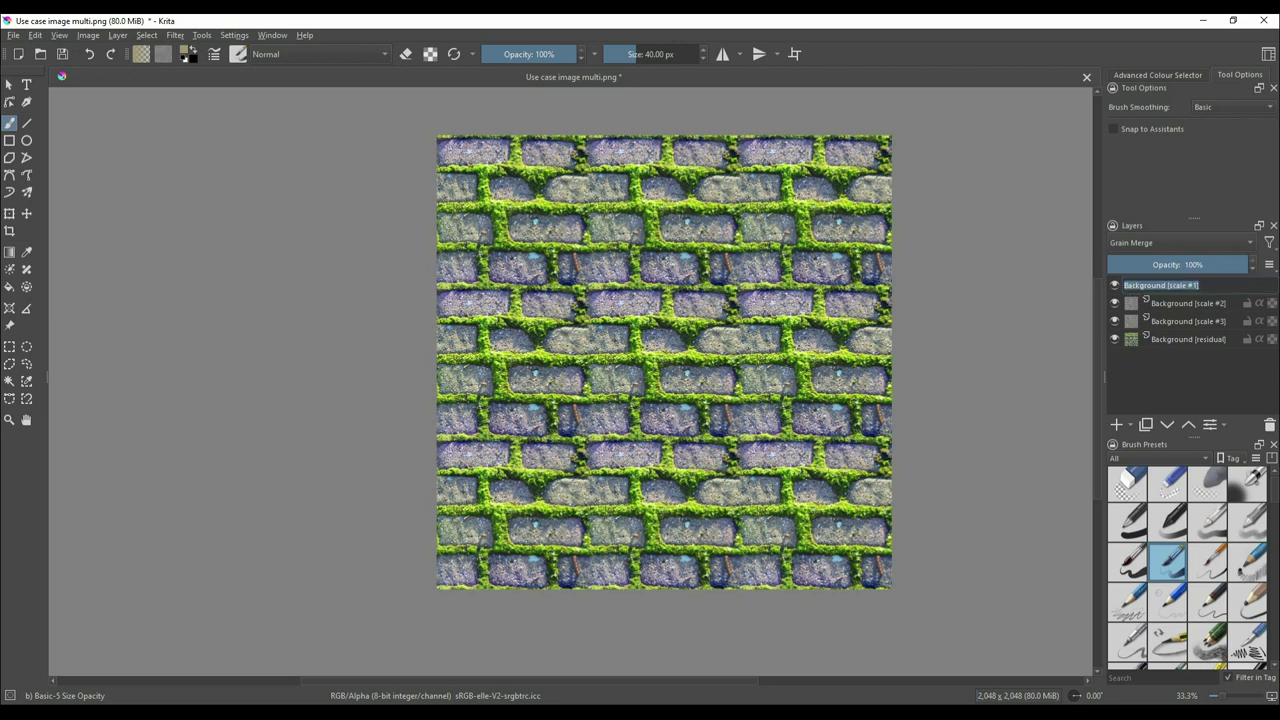
pyautogui.write('1')
pyautogui.press('Tab')
pyautogui.write('2')
pyautogui.press('Tab')
pyautogui.write('3')
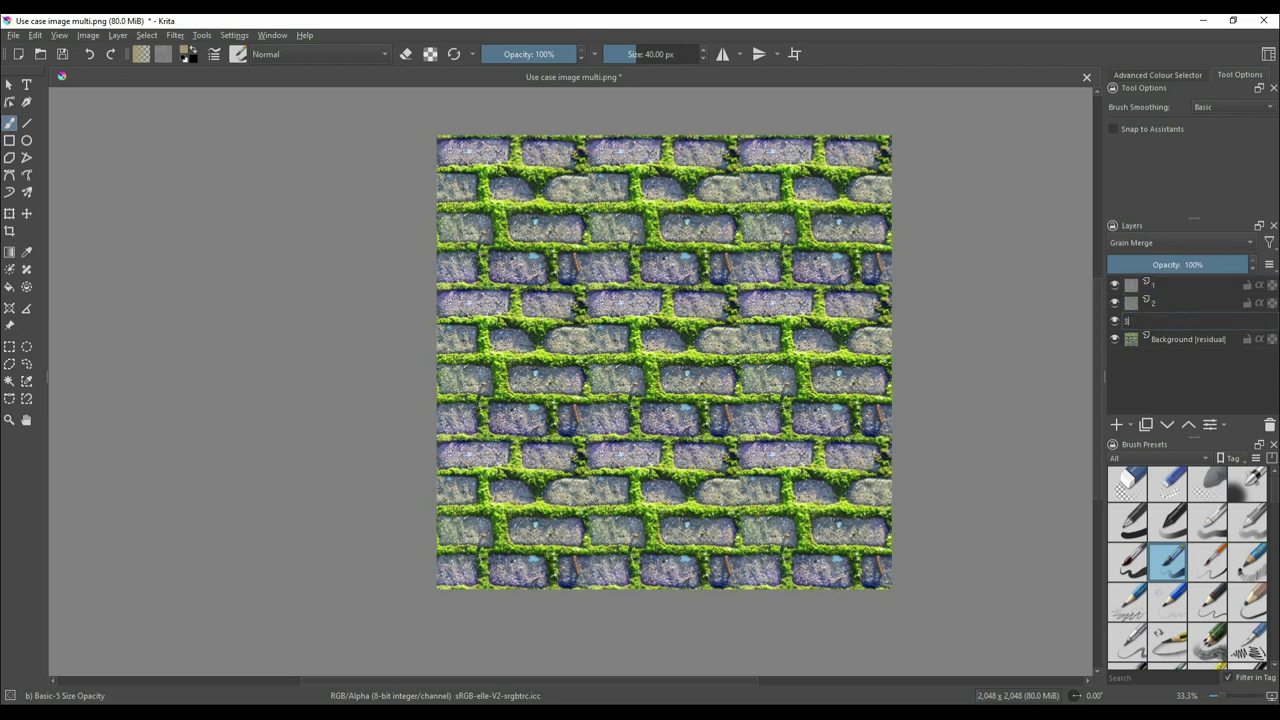
pyautogui.press('Tab')
pyautogui.write('4')
pyautogui.press('Return')
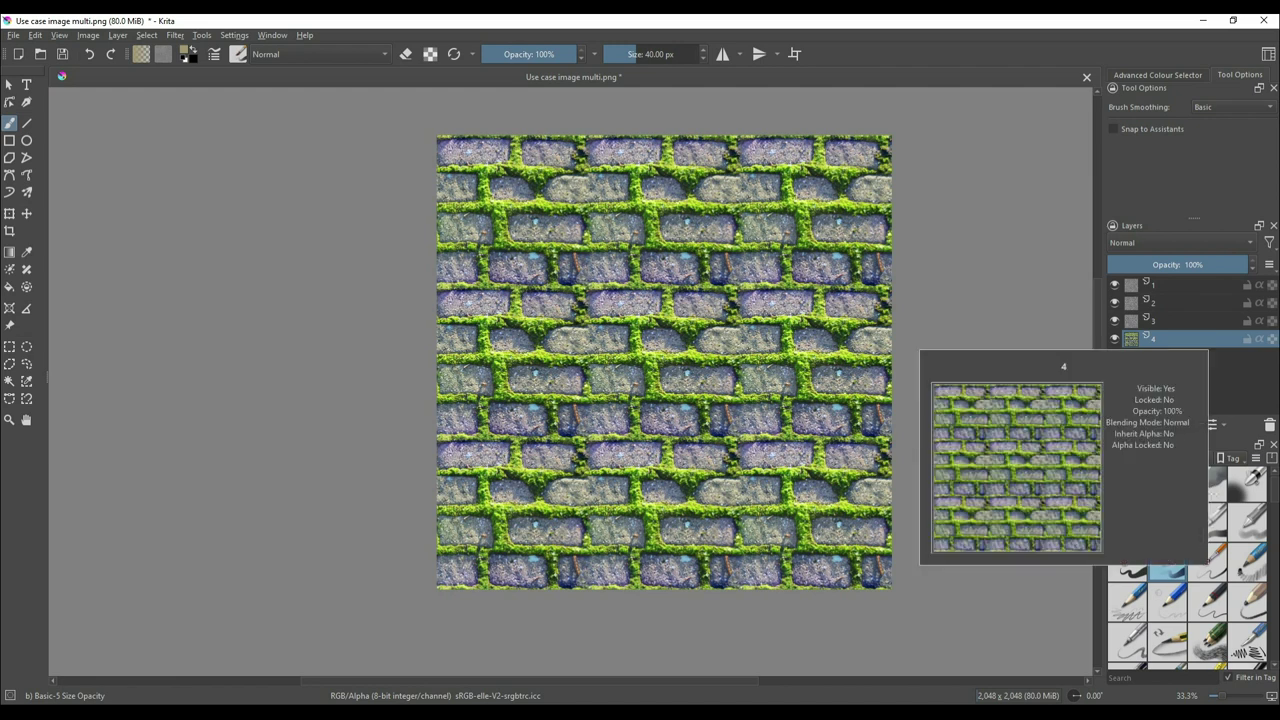
pyautogui.click(1170, 320)
pyautogui.click(1170, 303)
pyautogui.click(1170, 286)
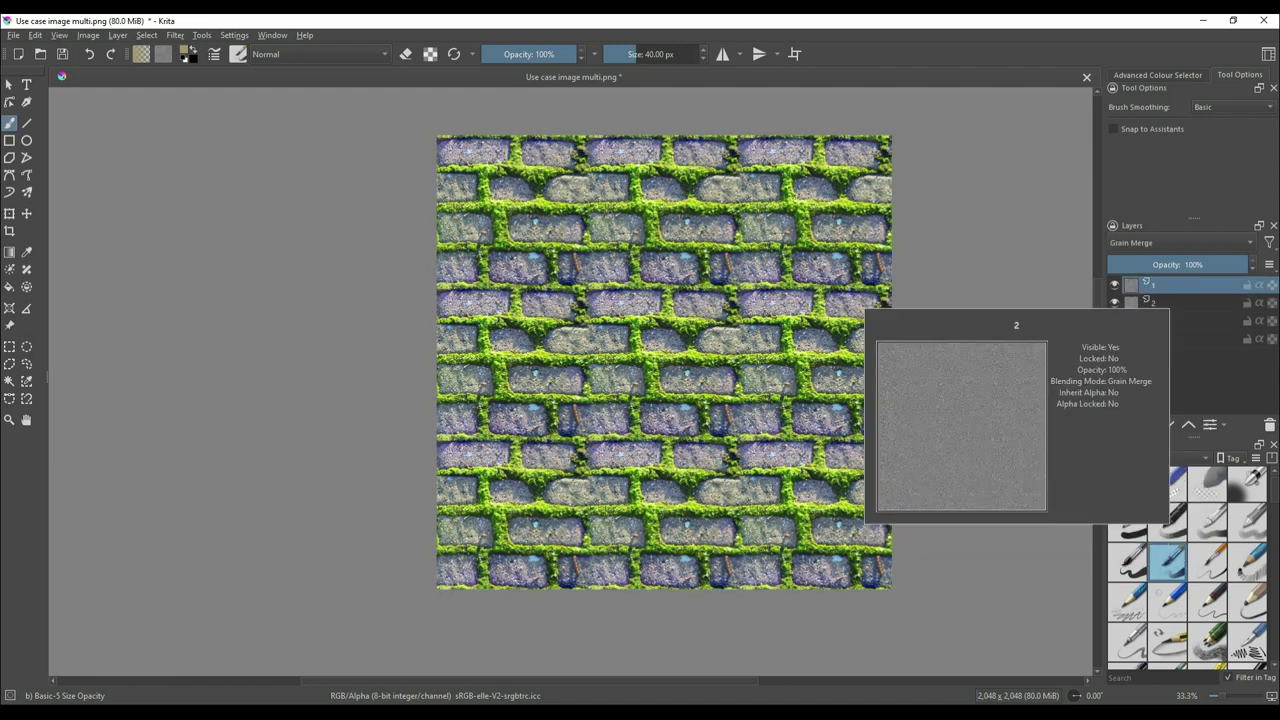
pyautogui.press('Down')
pyautogui.press('Down')
pyautogui.press('Down')
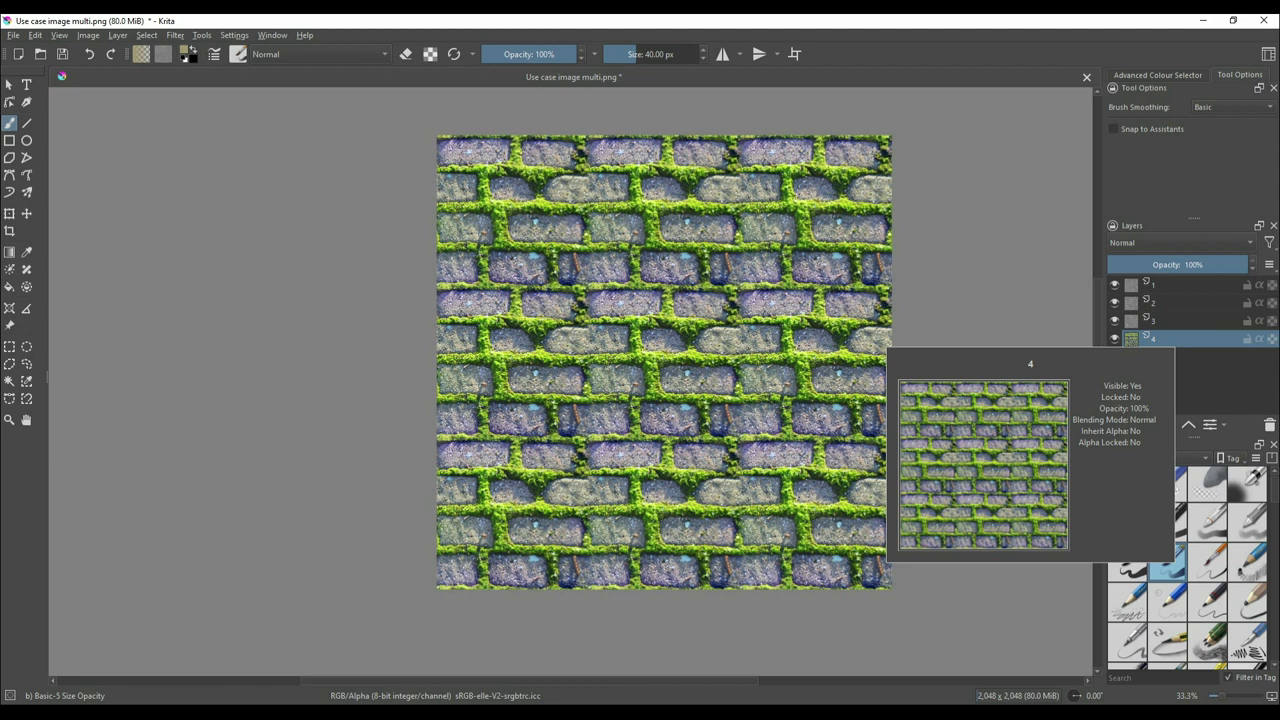
# Step: Start the G'MIC Brushify filter on layer 4 and set its brush shape to Rectangle
pyautogui.click(175, 35)
pyautogui.click(205, 230)
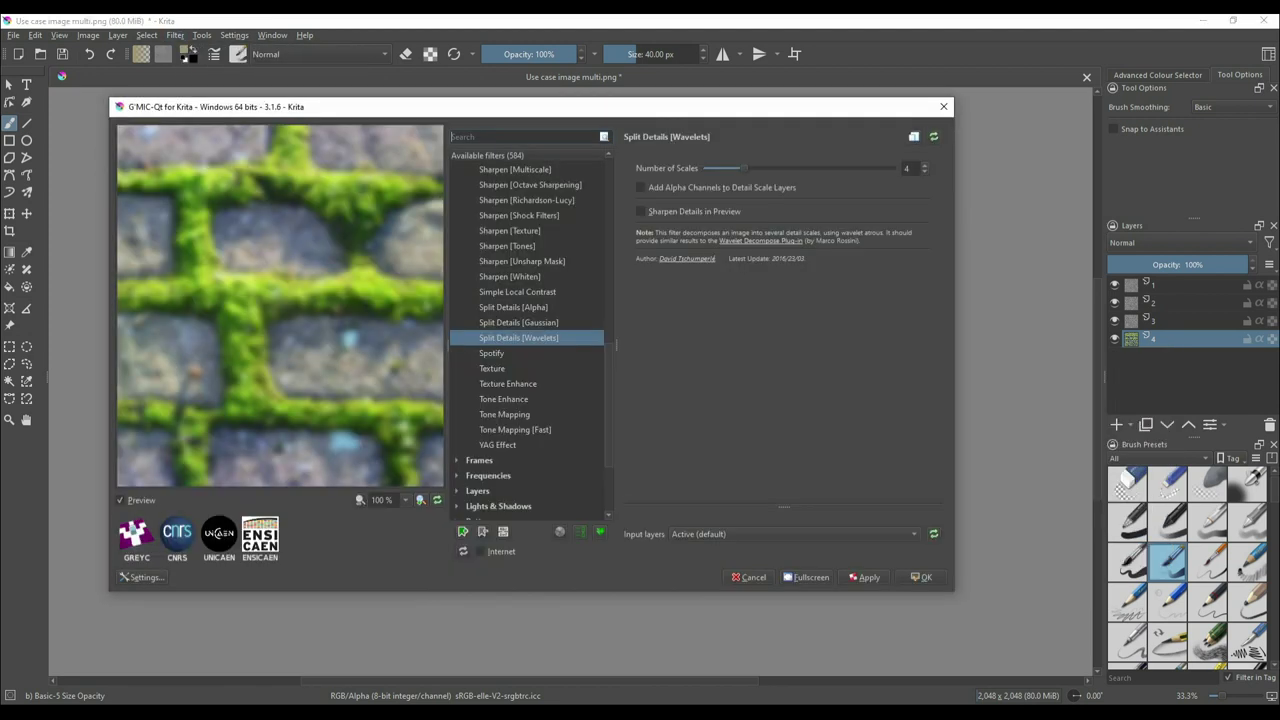
pyautogui.write('brush')
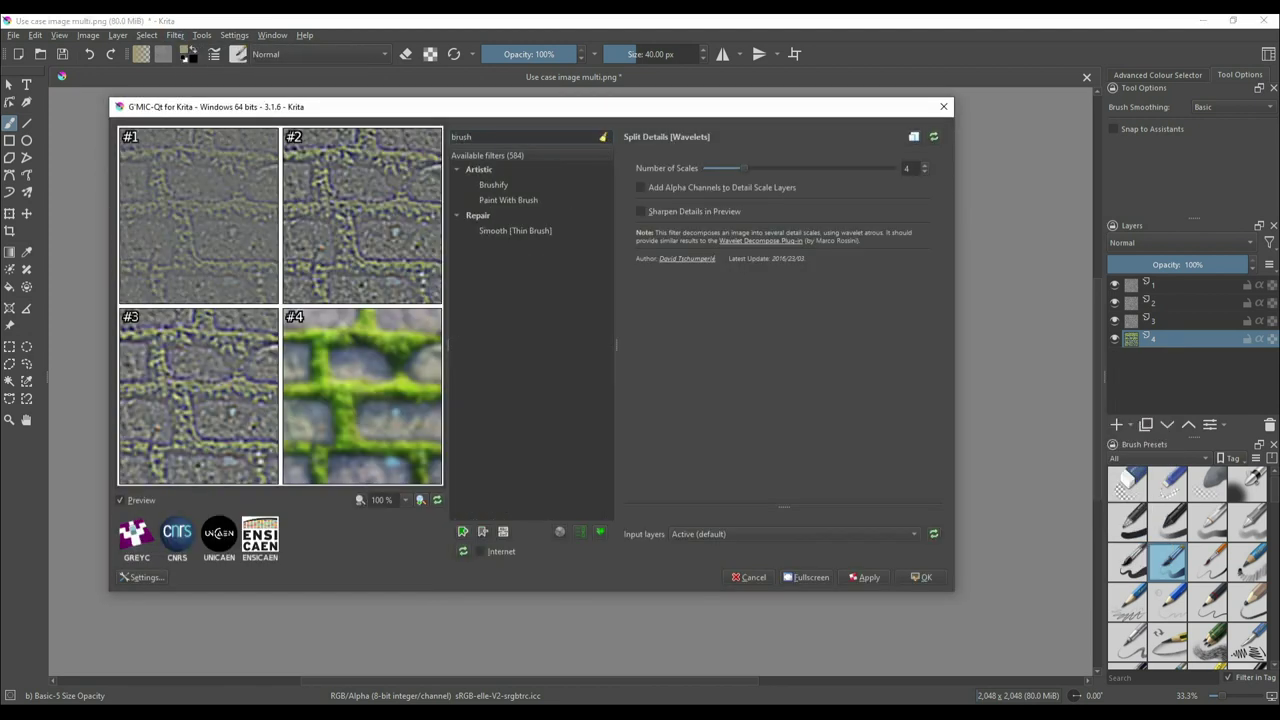
pyautogui.click(493, 185)
pyautogui.click(820, 180)
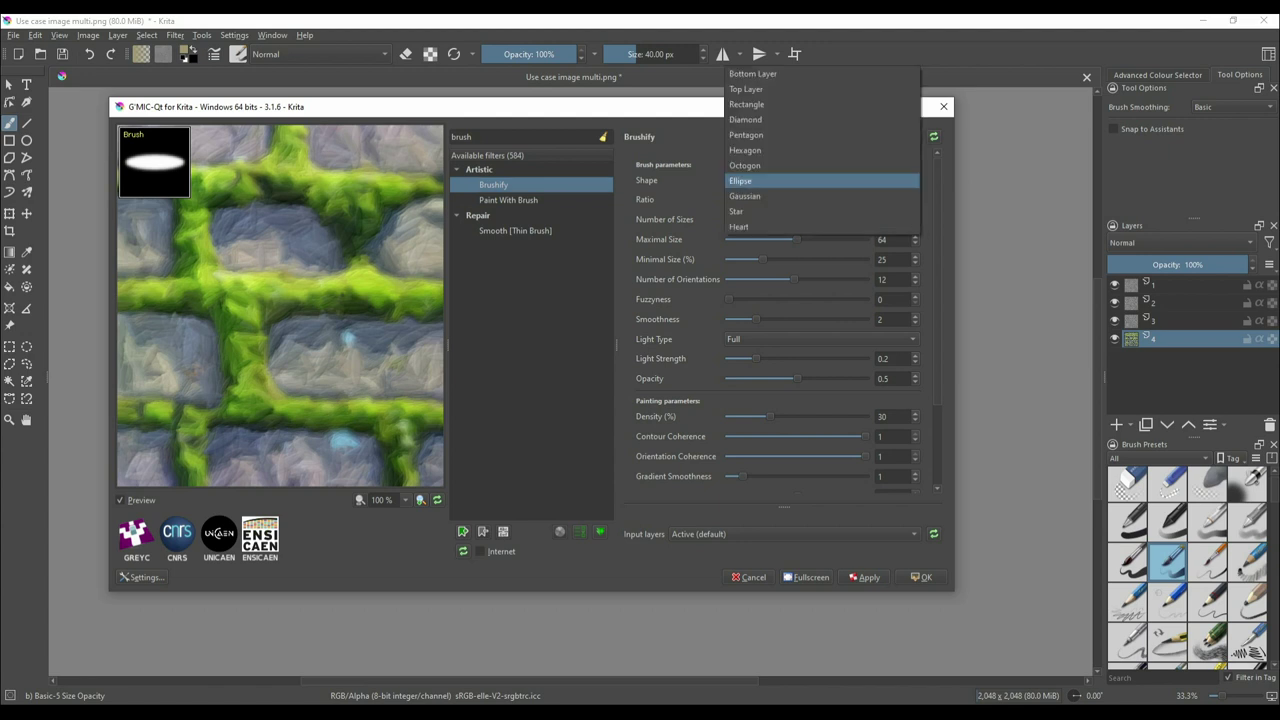
pyautogui.click(820, 104)
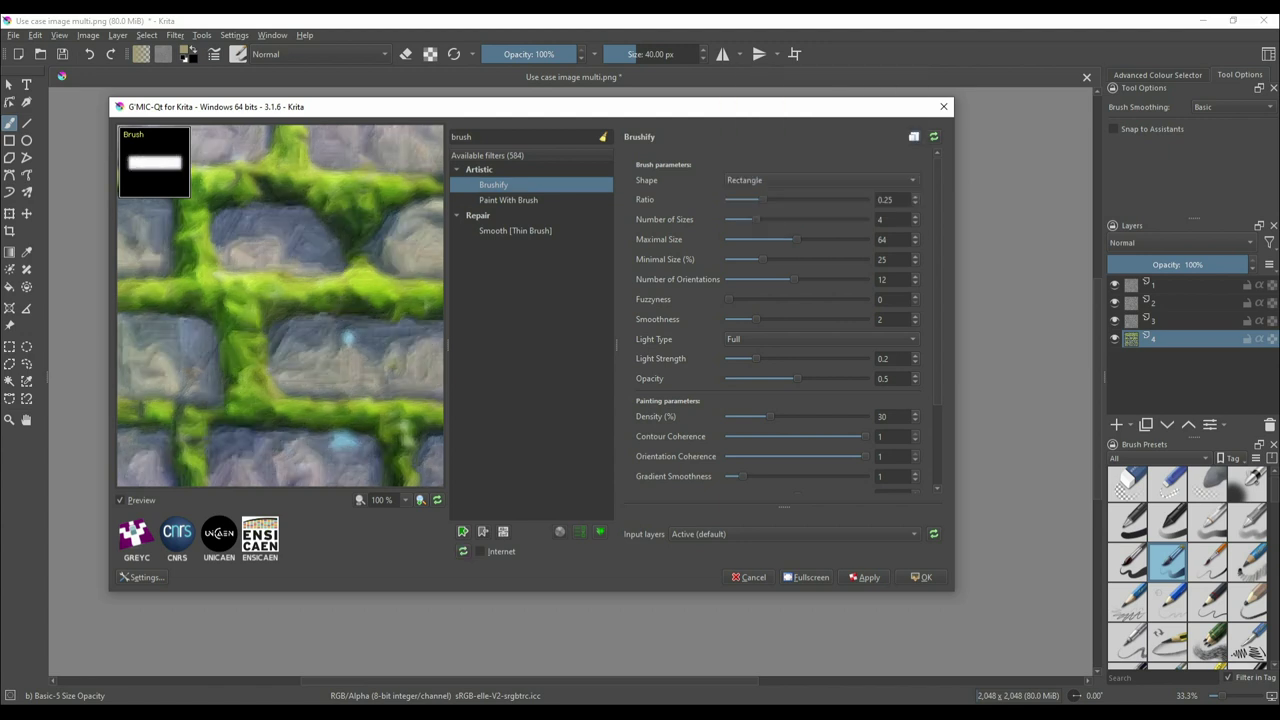
# Step: Set Brushify to 2 sizes, maximal size 45, light type None, light strength 0 and opacity 1, and apply it to layer 4
pyautogui.moveTo(756, 219); pyautogui.dragTo(736, 219)
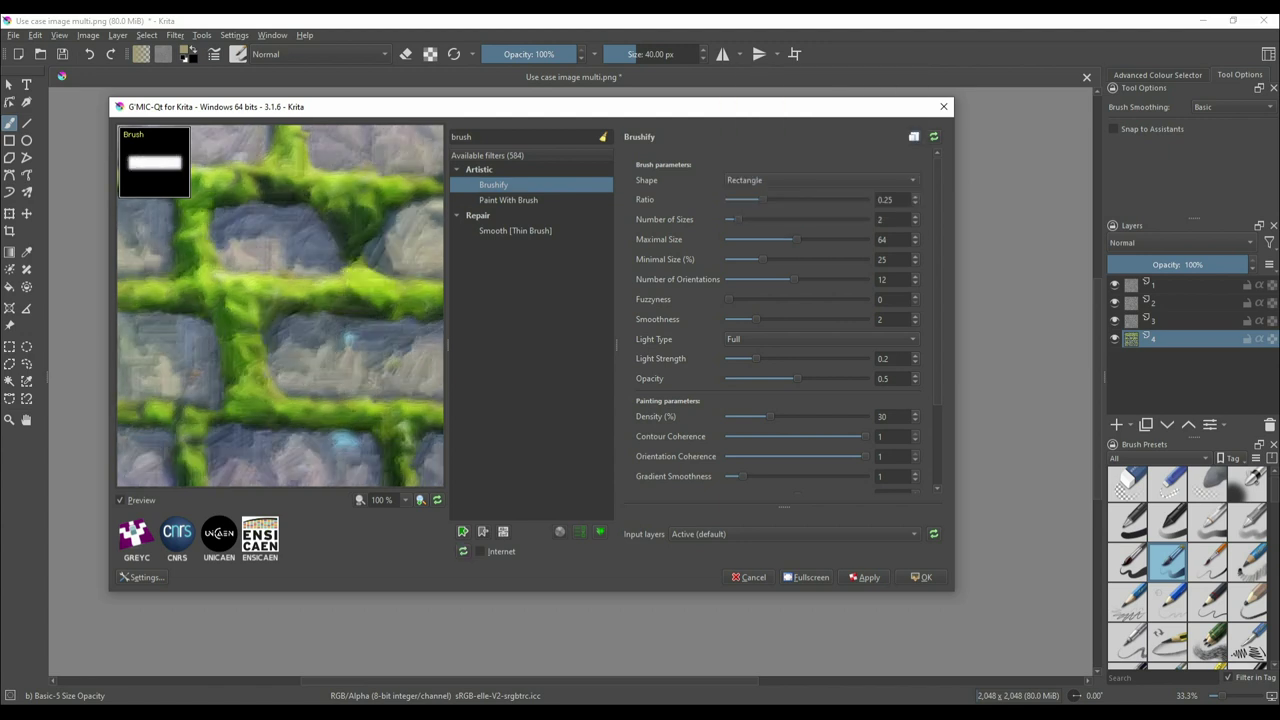
pyautogui.doubleClick(883, 240)
pyautogui.write('45')
pyautogui.click(820, 339)
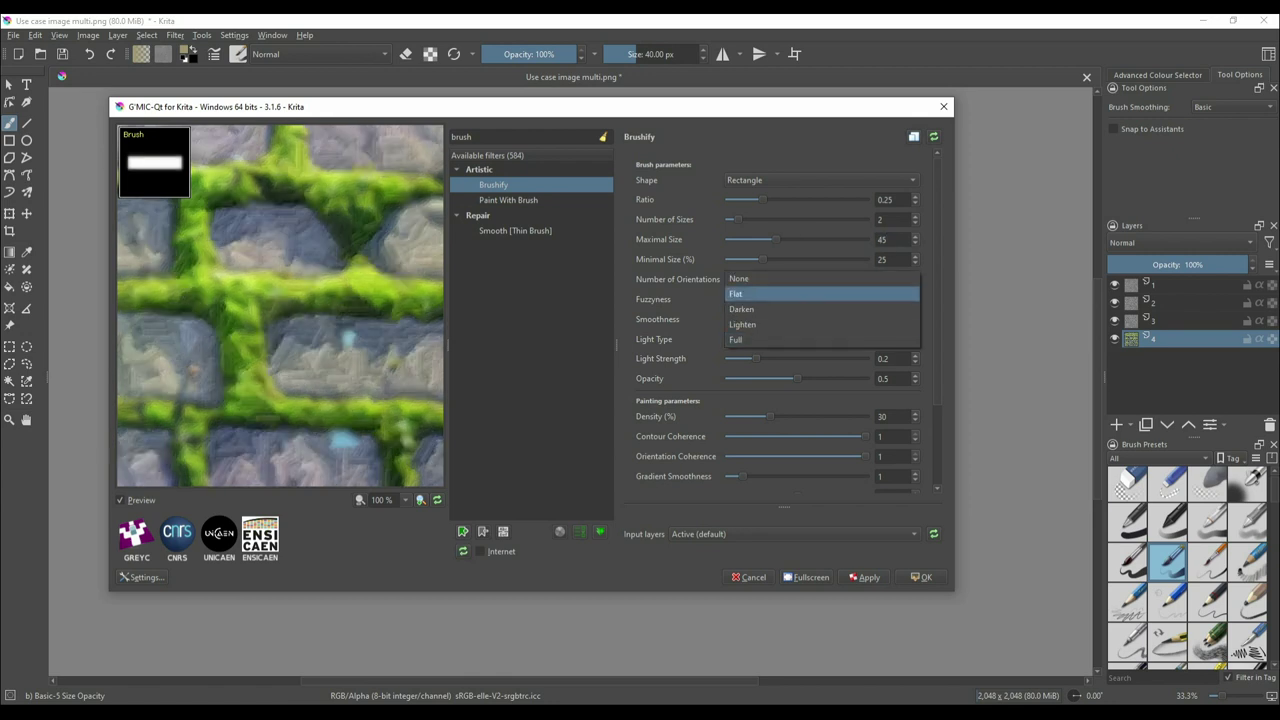
pyautogui.click(800, 279)
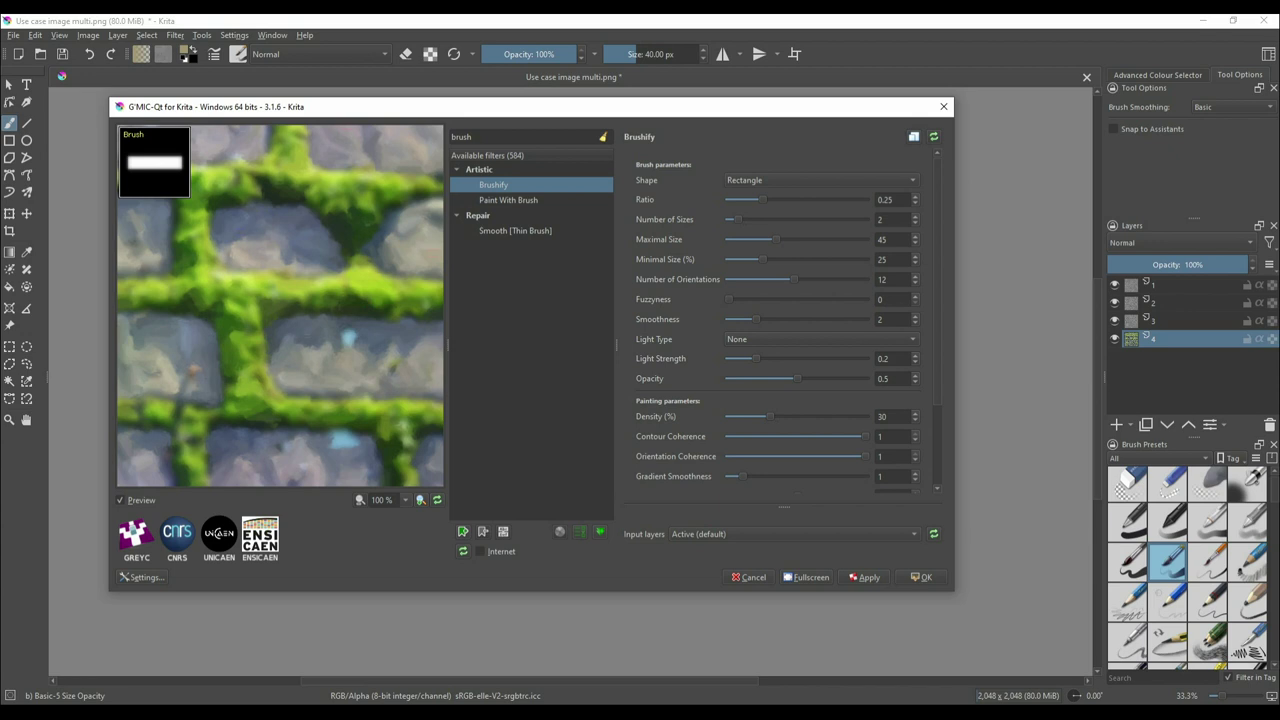
pyautogui.moveTo(756, 359); pyautogui.dragTo(727, 359)
pyautogui.moveTo(797, 378); pyautogui.dragTo(866, 378)
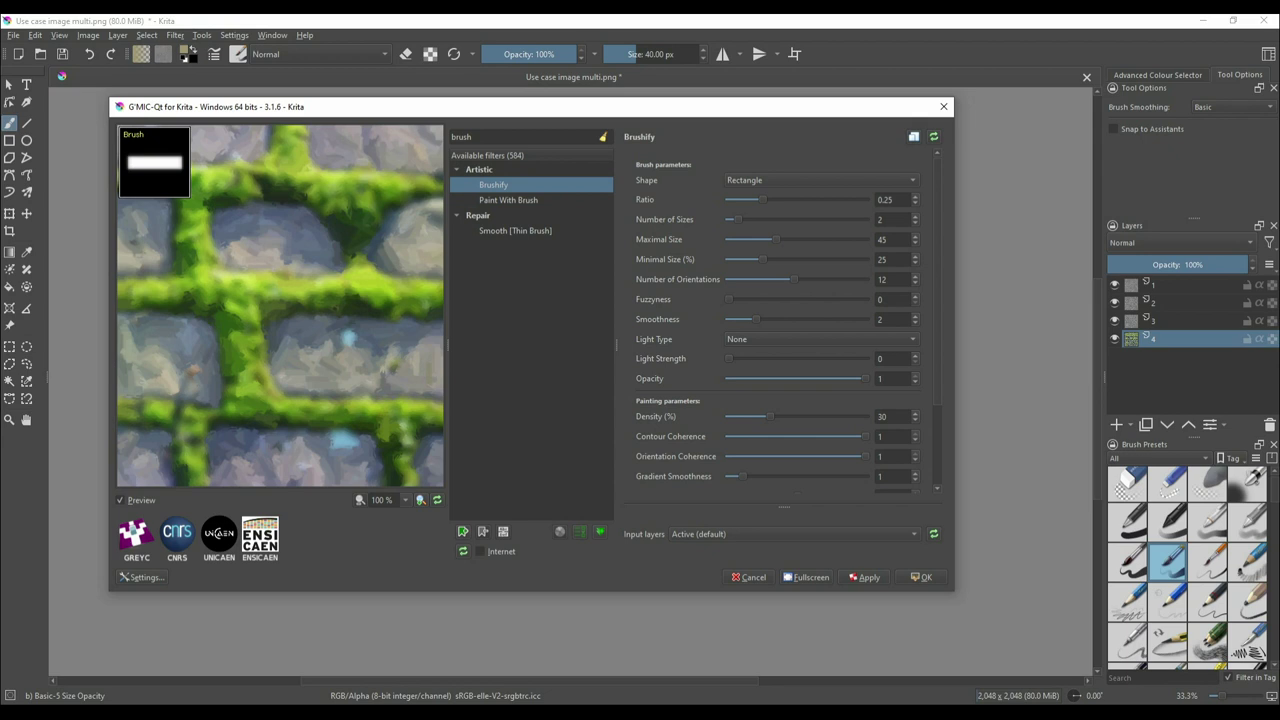
pyautogui.click(921, 577)
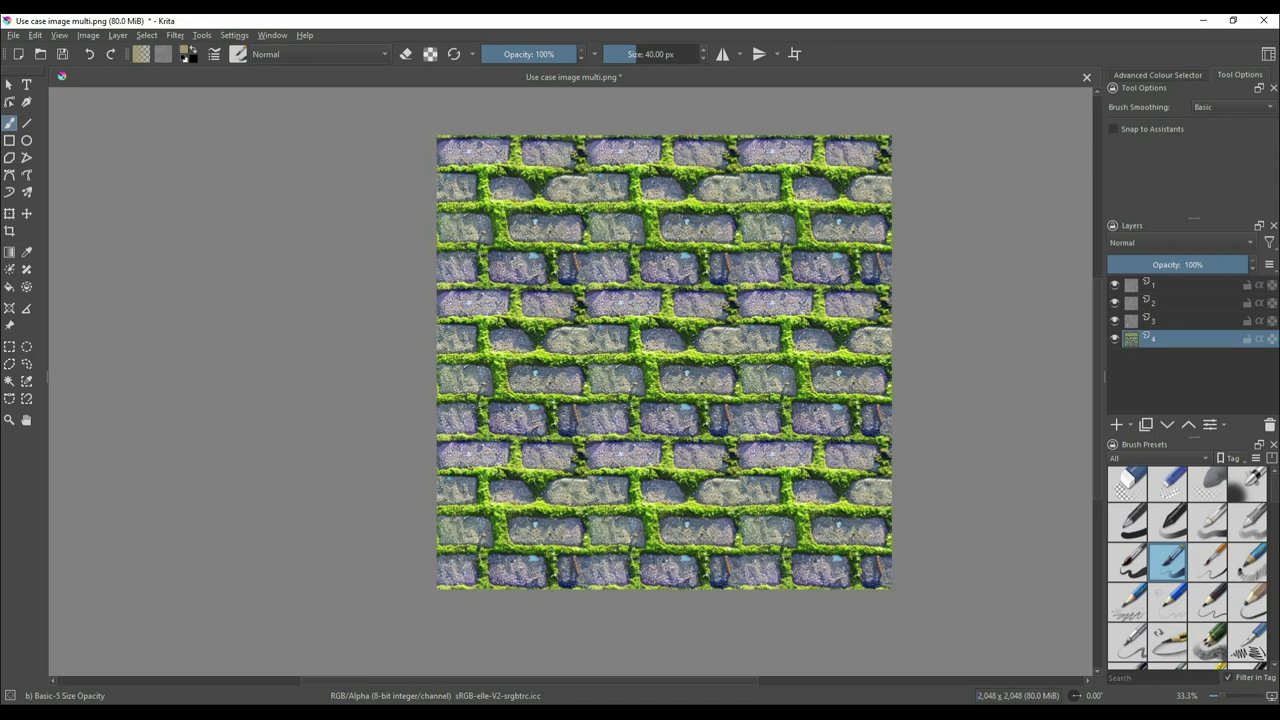
# Step: Apply the G'MIC Smooth [Thin Brush] filter with its default settings to layer 1
pyautogui.click(1180, 285)
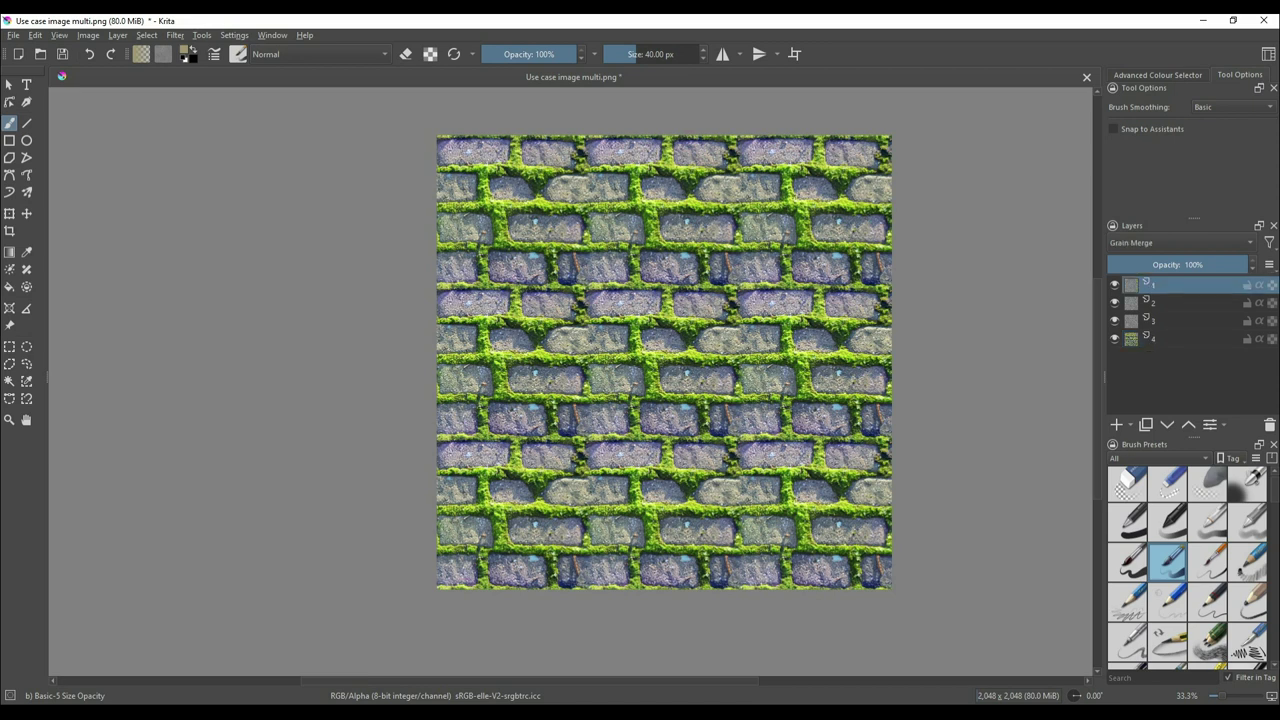
pyautogui.click(175, 35)
pyautogui.click(200, 220)
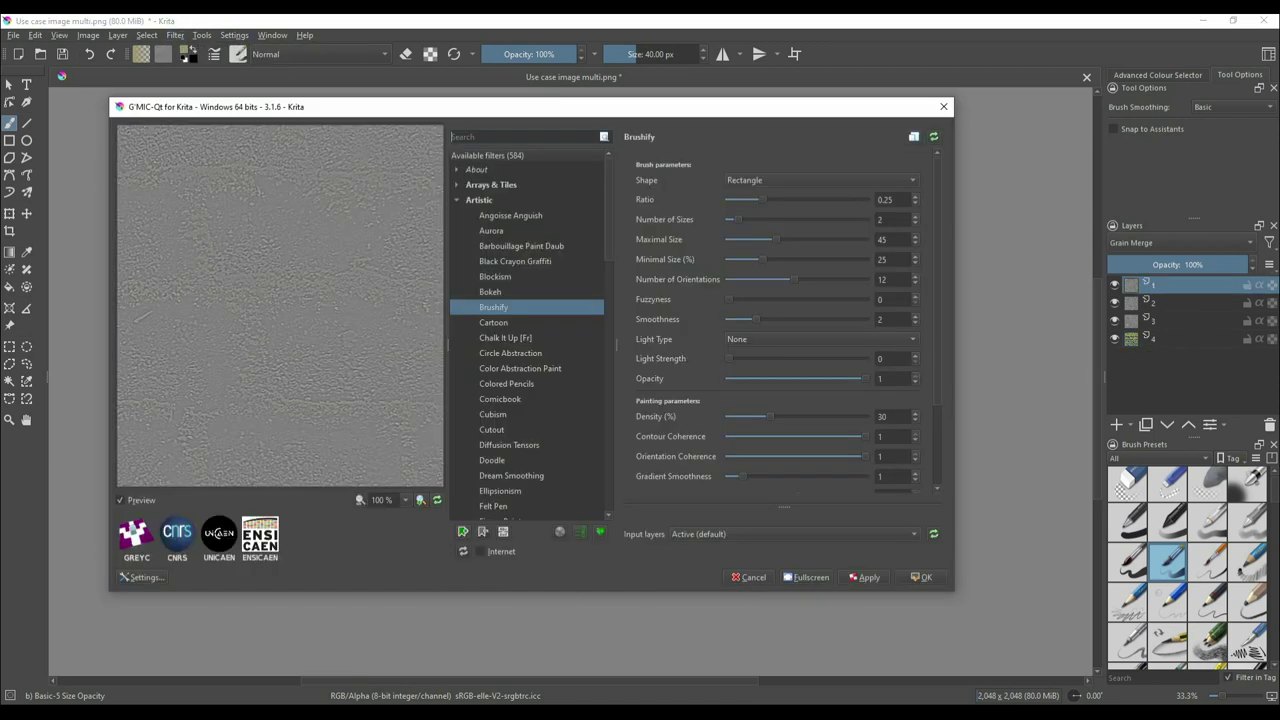
pyautogui.write('smoo')
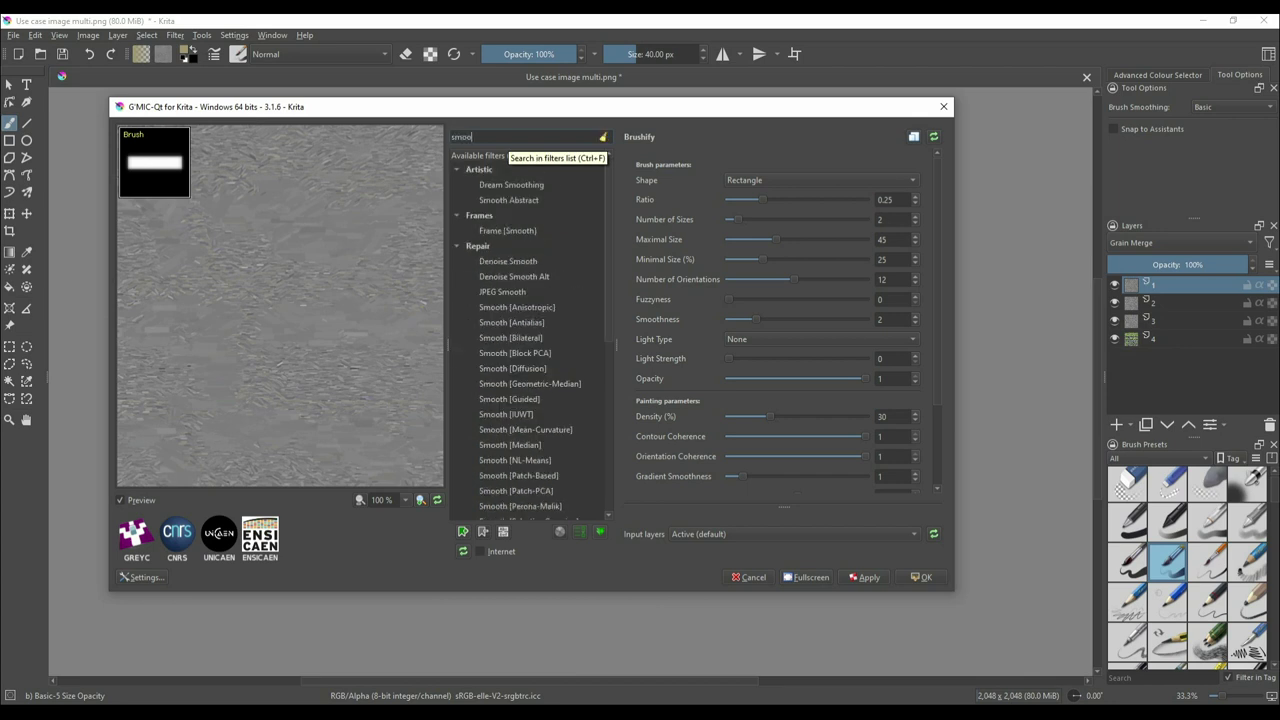
pyautogui.write('th')
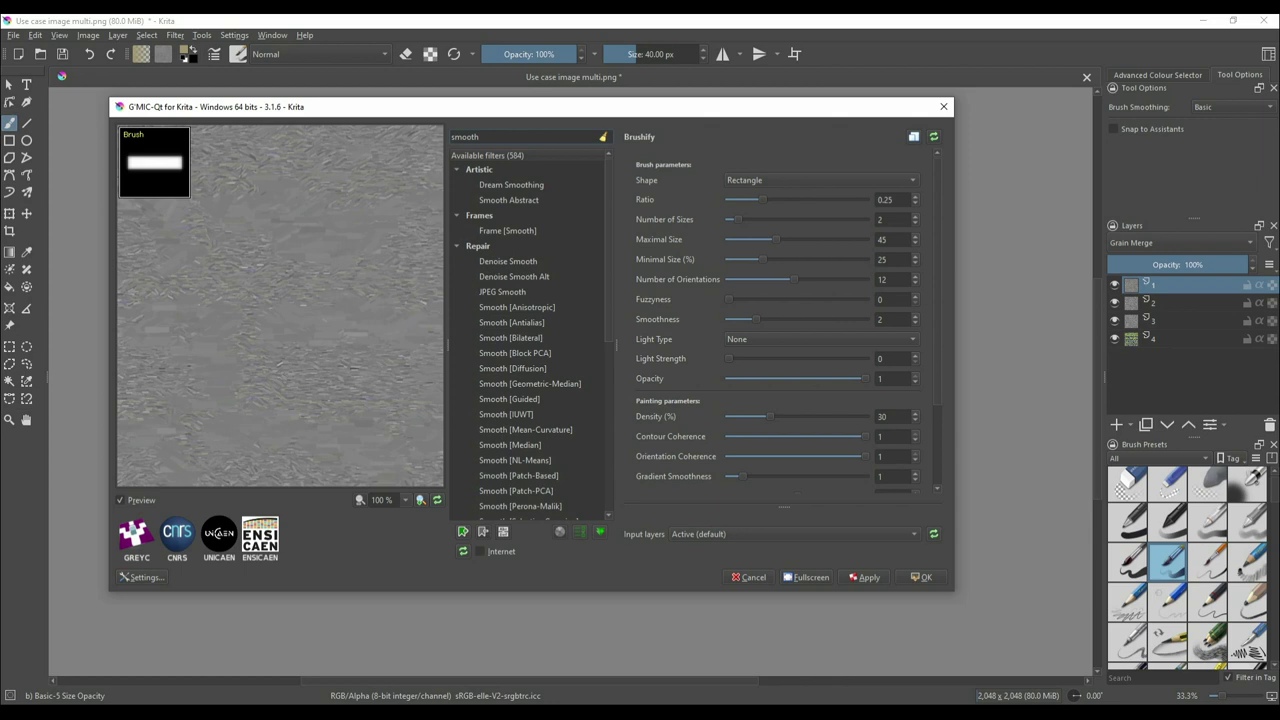
pyautogui.write(' [t')
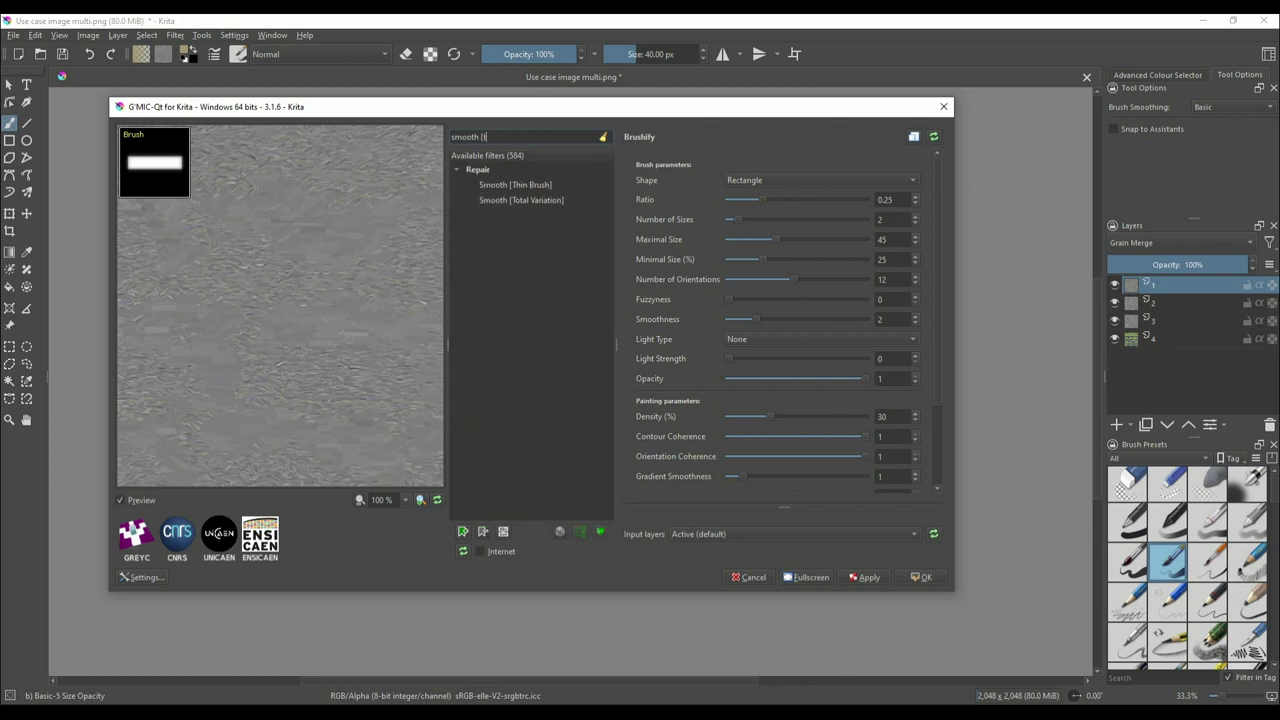
pyautogui.click(515, 185)
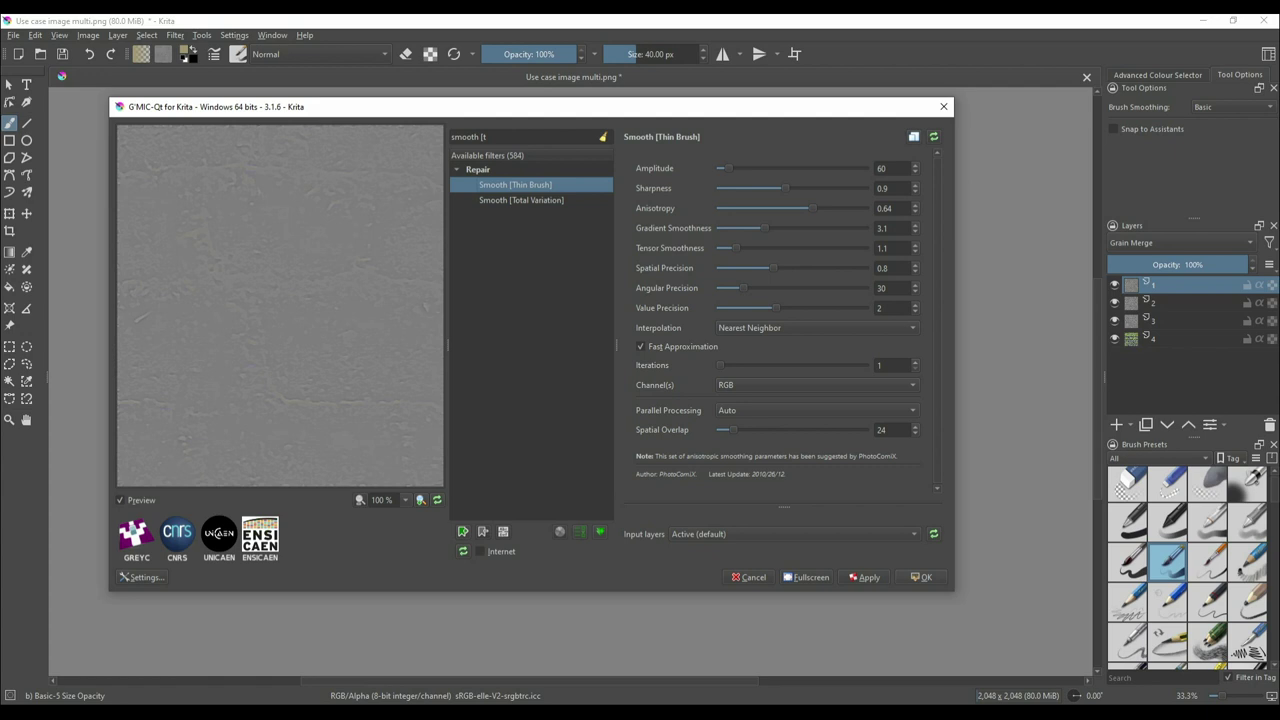
pyautogui.click(921, 577)
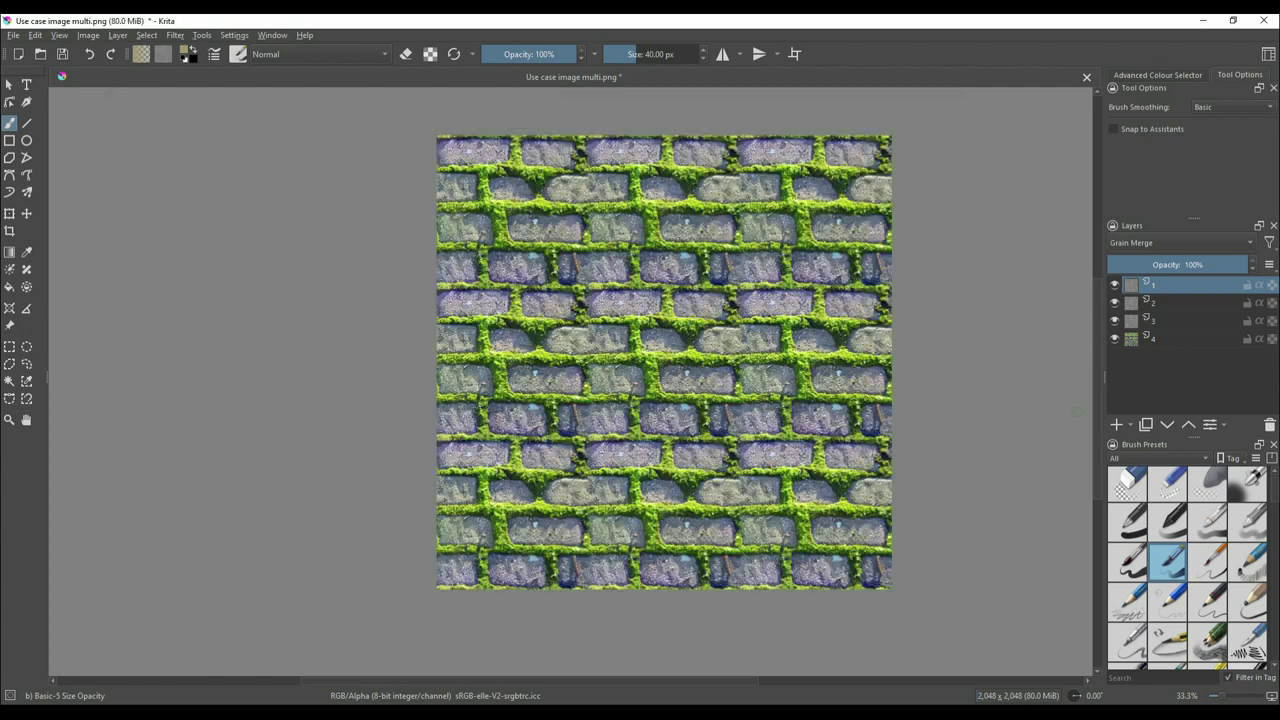
# Step: Re-apply the Smooth [Thin Brush] filter to layer 2 and layer 3
pyautogui.click(1180, 303)
pyautogui.click(175, 35)
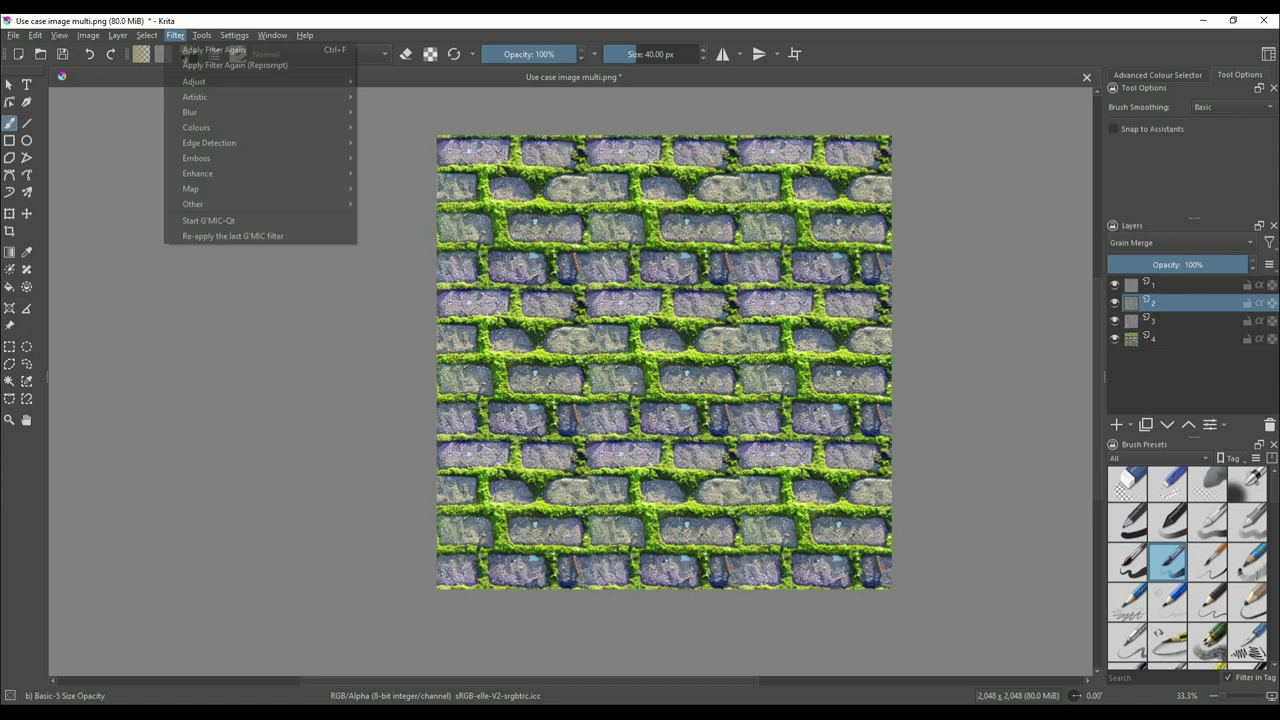
pyautogui.click(232, 236)
pyautogui.hotkey('ctrl', 'f')
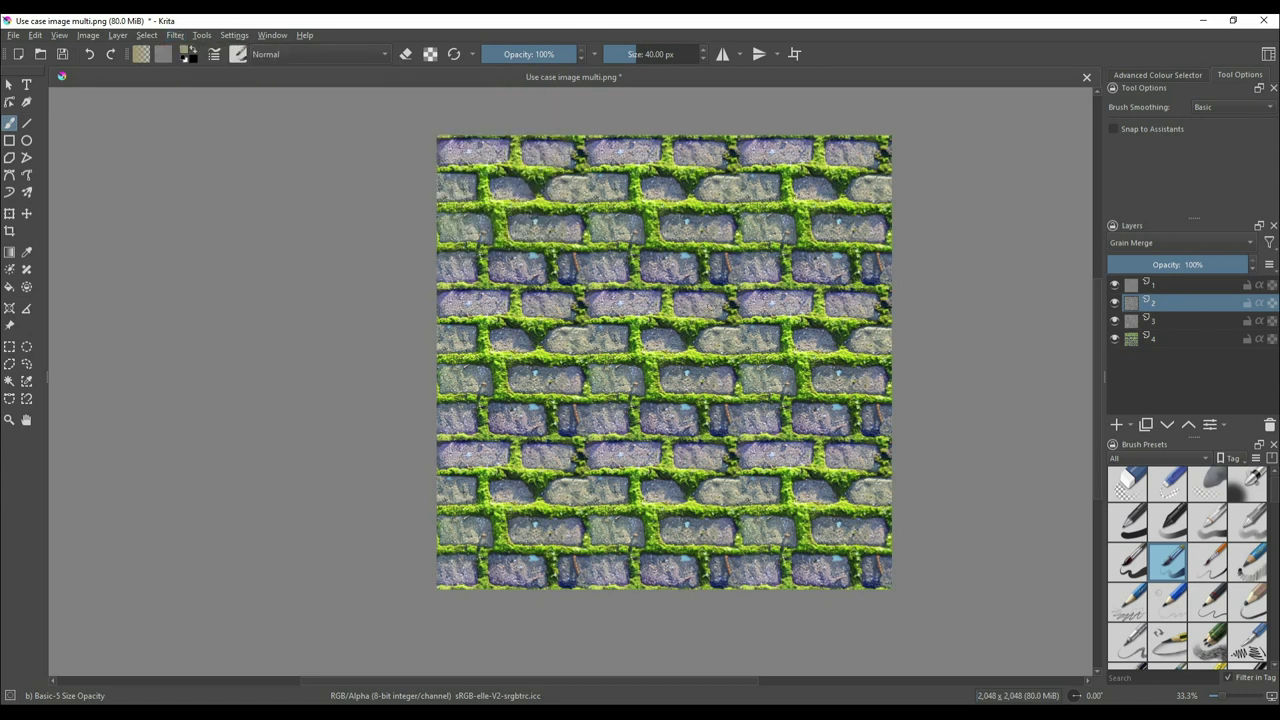
pyautogui.press('pagedown')
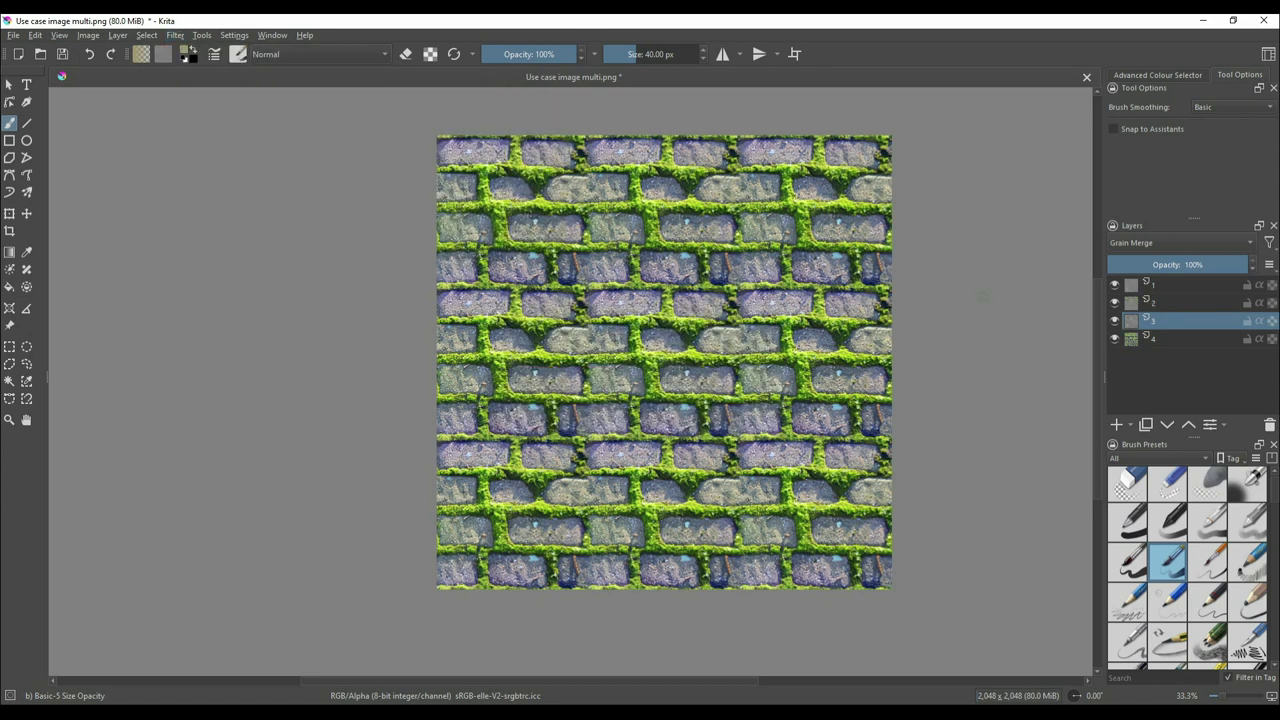
pyautogui.click(175, 35)
pyautogui.click(232, 236)
# Step: Apply the G'MIC Make Seamless [Diffusion] filter to layer 4 with Equalize Light at 100
pyautogui.click(9, 85)
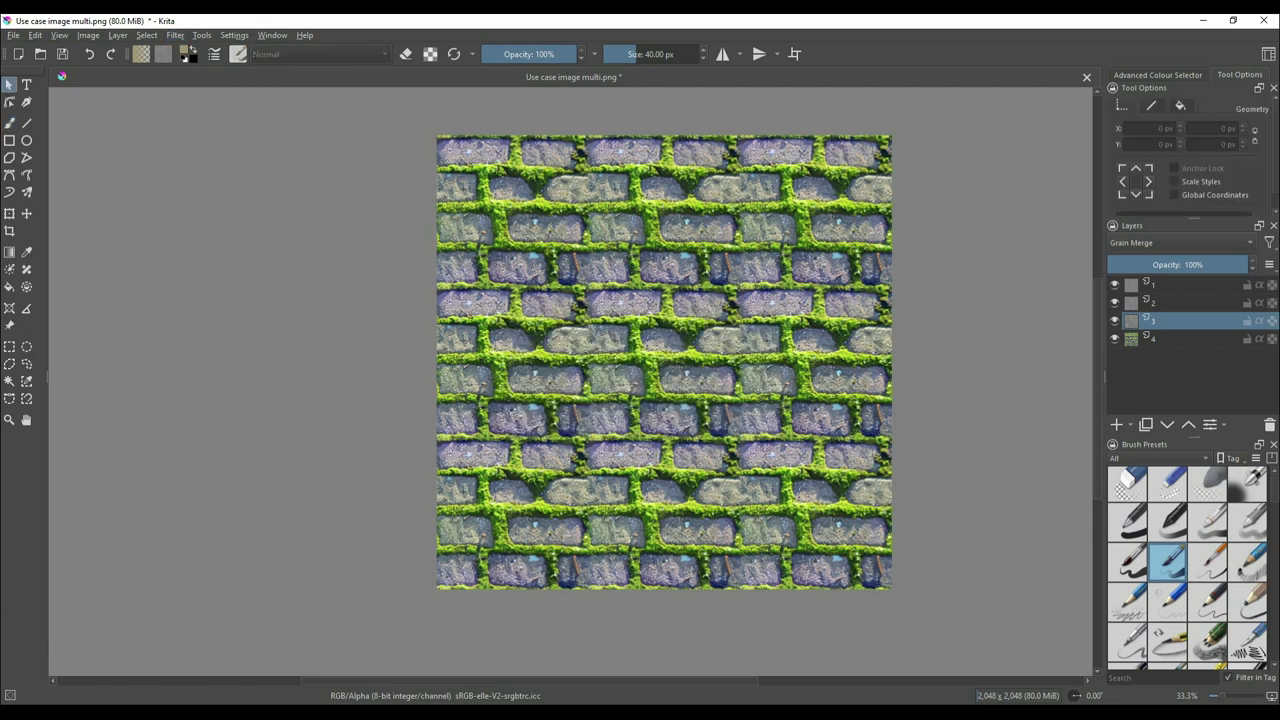
pyautogui.moveTo(560, 330)
pyautogui.mouseDown()
pyautogui.moveTo(469, 323)
pyautogui.moveTo(469, 343)
pyautogui.mouseUp()
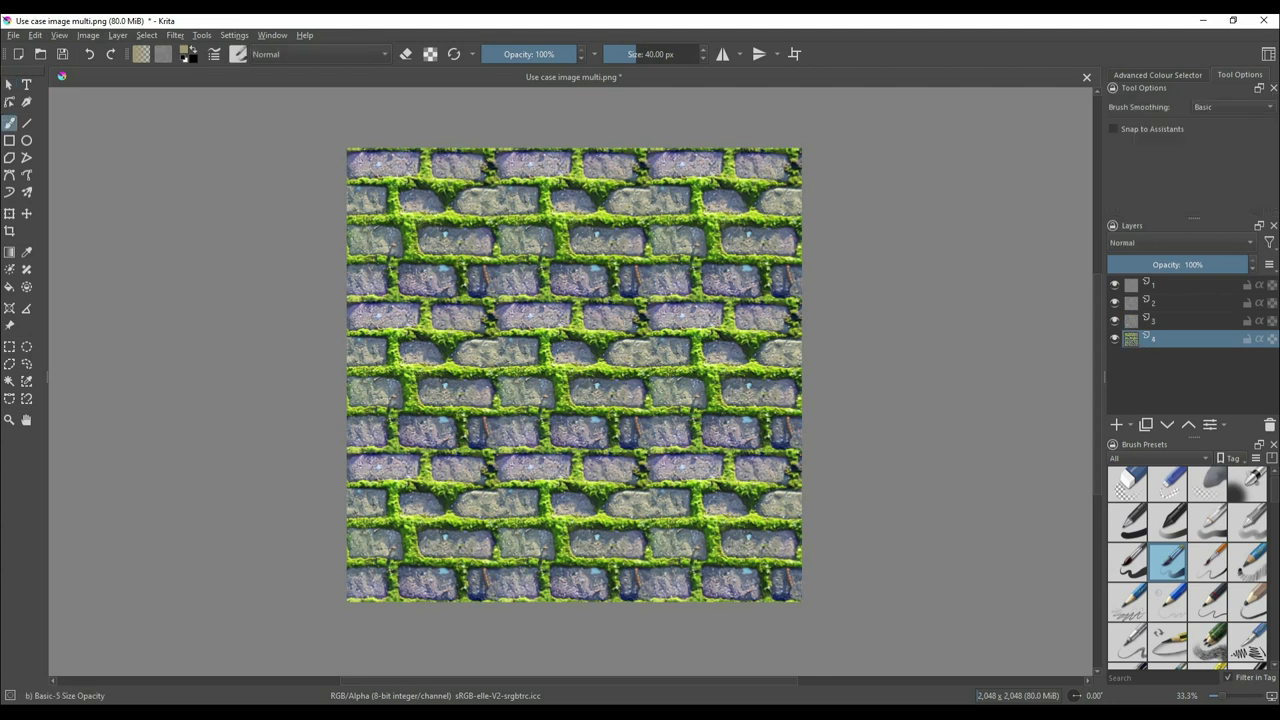
pyautogui.click(175, 35)
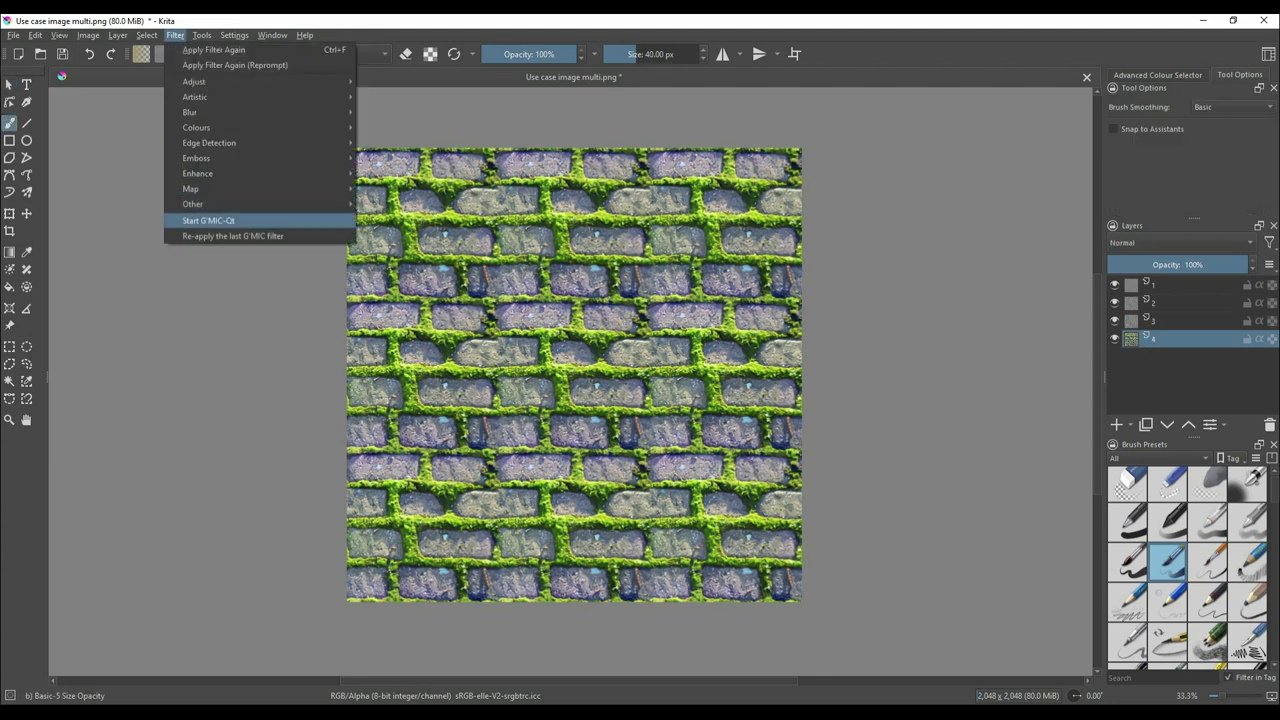
pyautogui.click(208, 220)
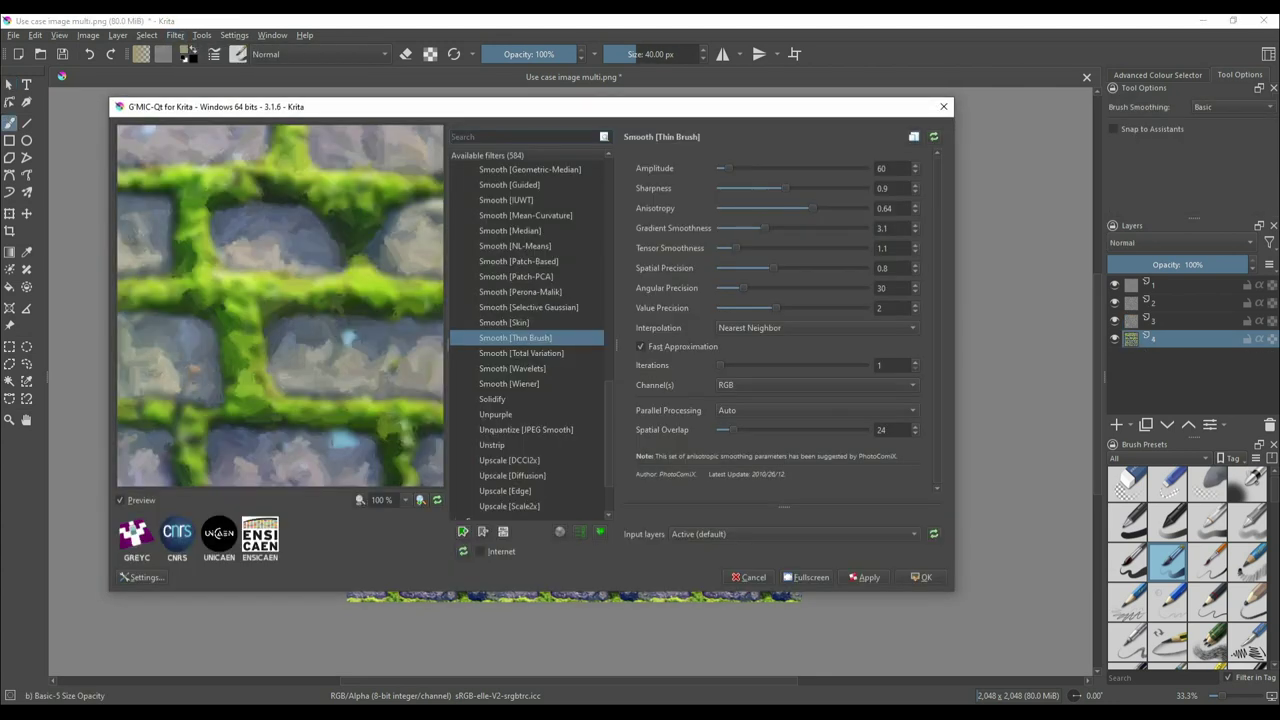
pyautogui.write('seaml')
pyautogui.click(525, 185)
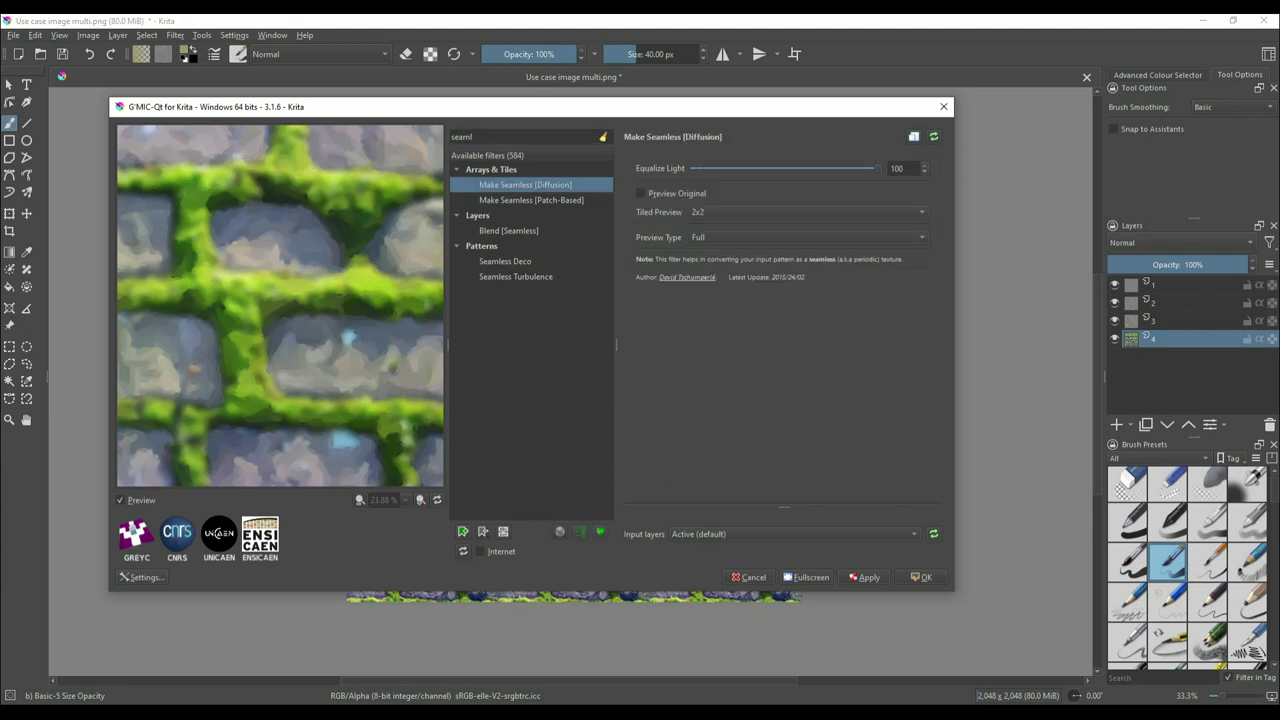
pyautogui.click(922, 577)
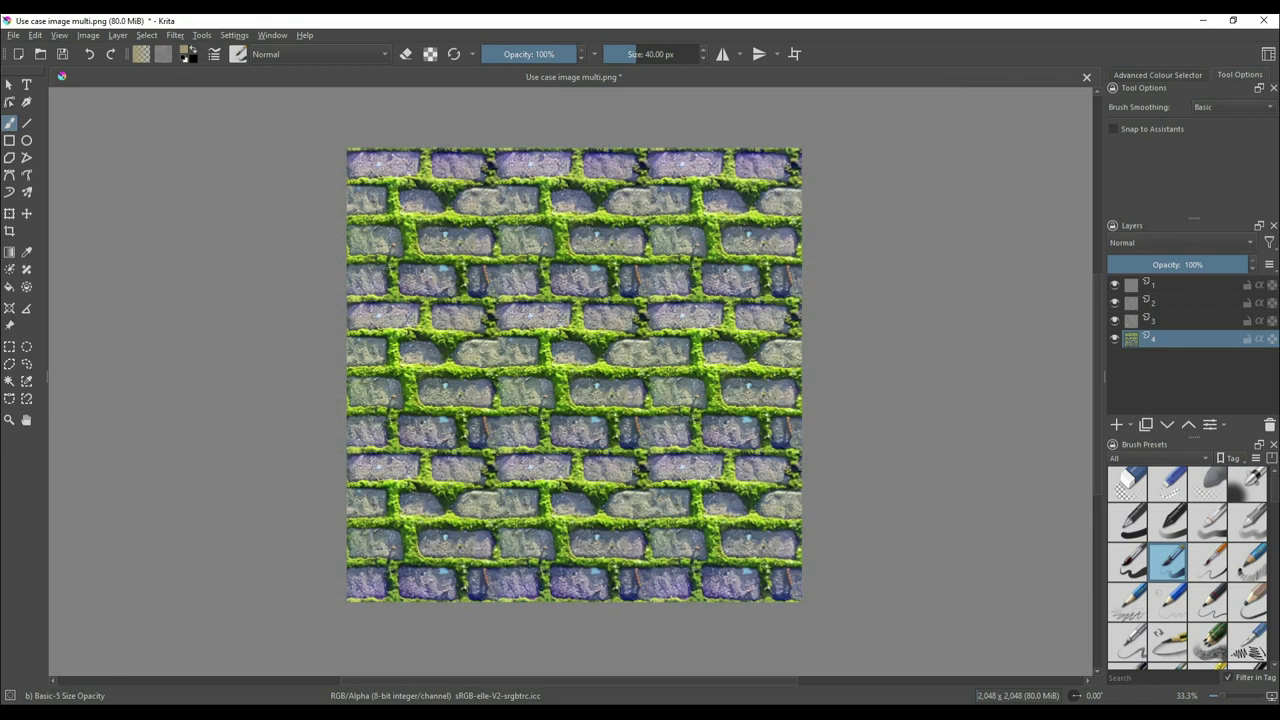
# Step: Re-apply the Make Seamless [Diffusion] filter to layer 3
pyautogui.click(1155, 321)
pyautogui.click(175, 35)
pyautogui.click(240, 235)
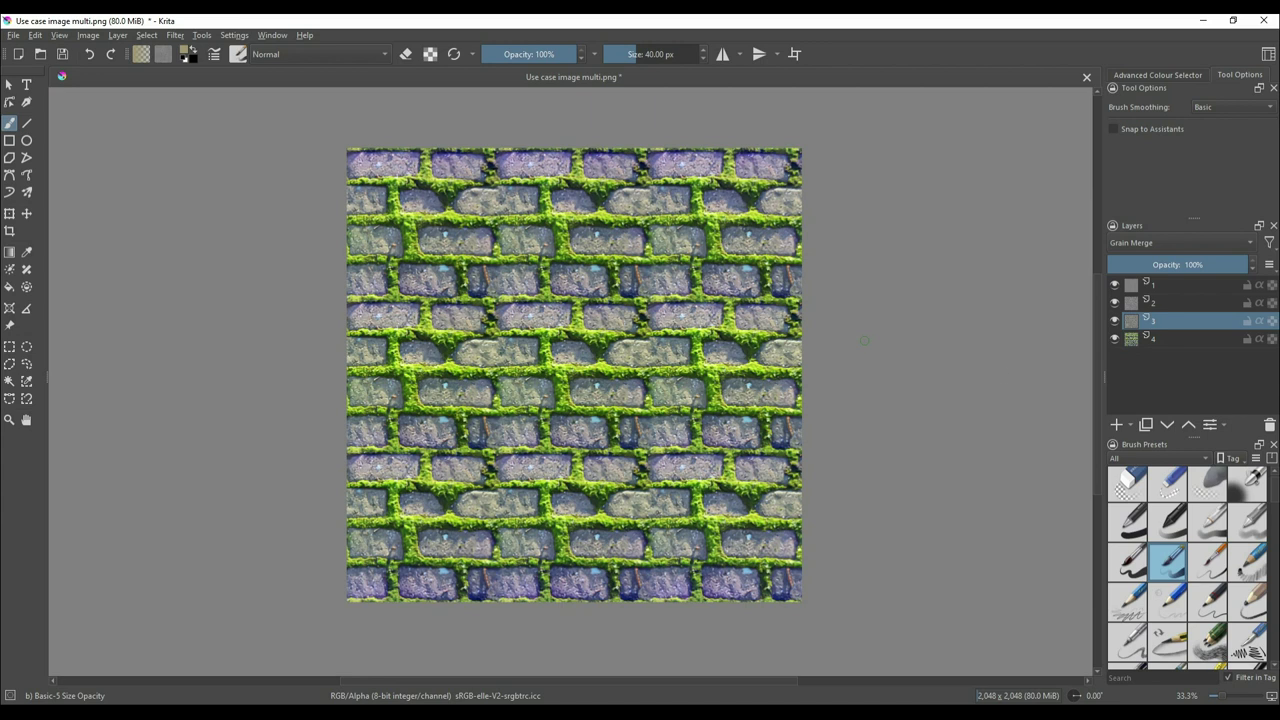
# Step: Duplicate layers 1 and 3 together
pyautogui.moveTo(1145, 320)
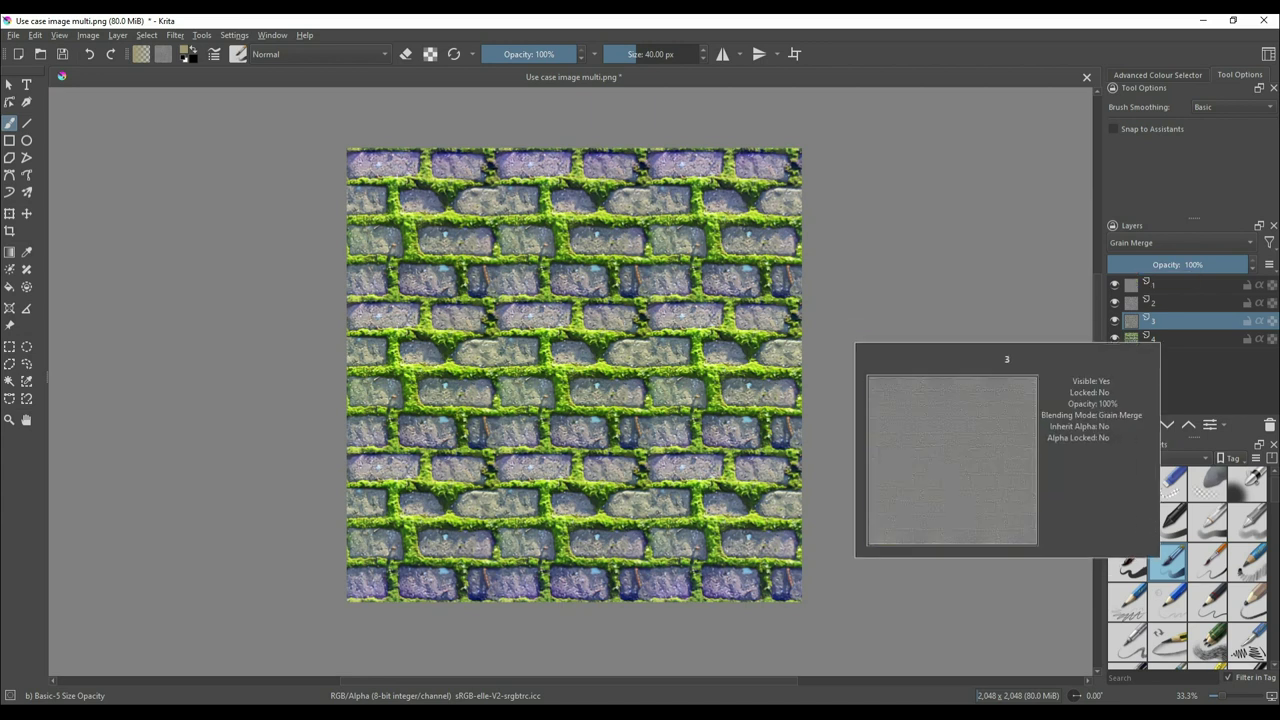
pyautogui.keyDown('ctrl'); pyautogui.click(1154, 285); pyautogui.keyUp('ctrl')
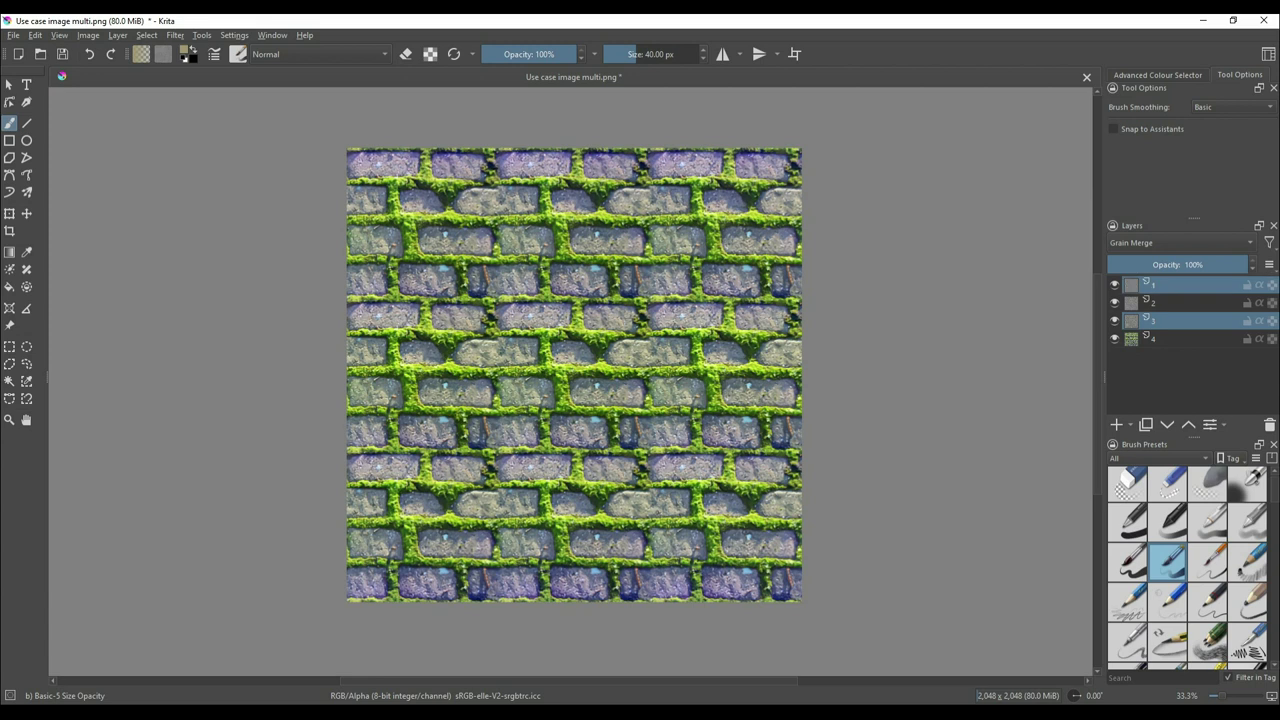
pyautogui.rightClick(1150, 321)
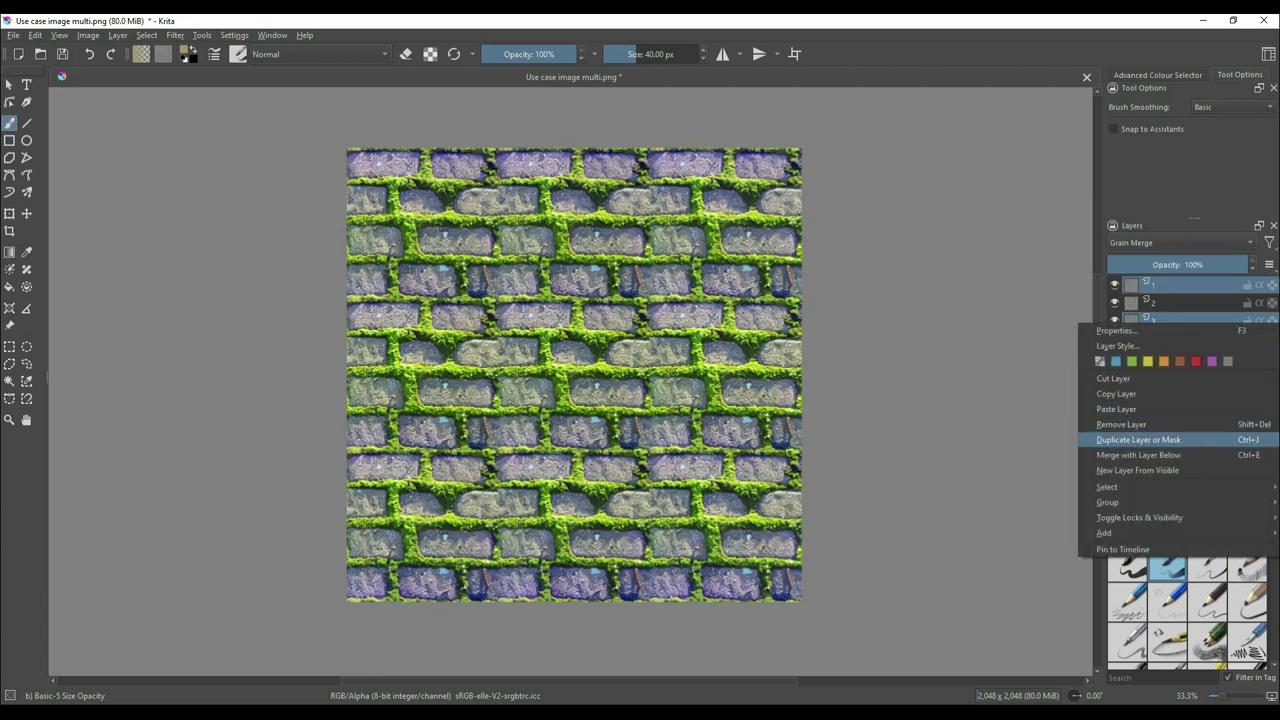
pyautogui.click(1138, 439)
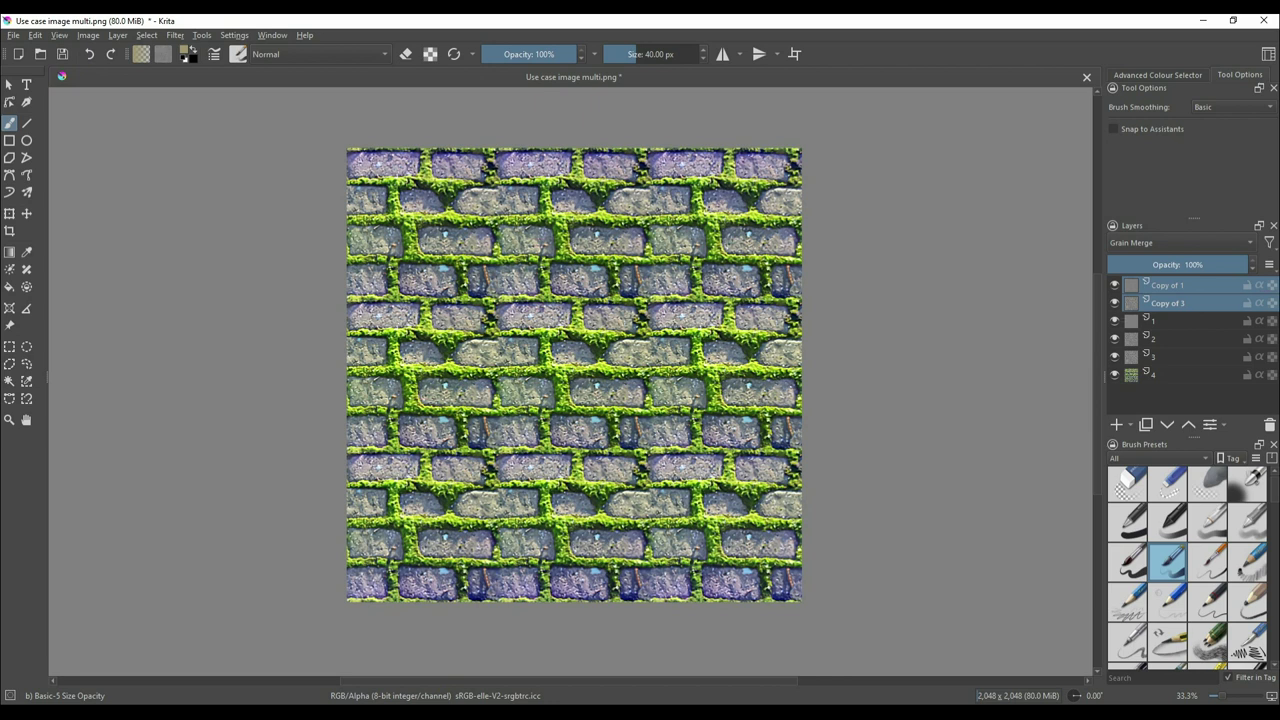
# Step: Hide layers 1, 2, 3 and 4, leaving only the two copied layers shown
pyautogui.click(1115, 375)
pyautogui.click(1115, 357)
pyautogui.click(1115, 339)
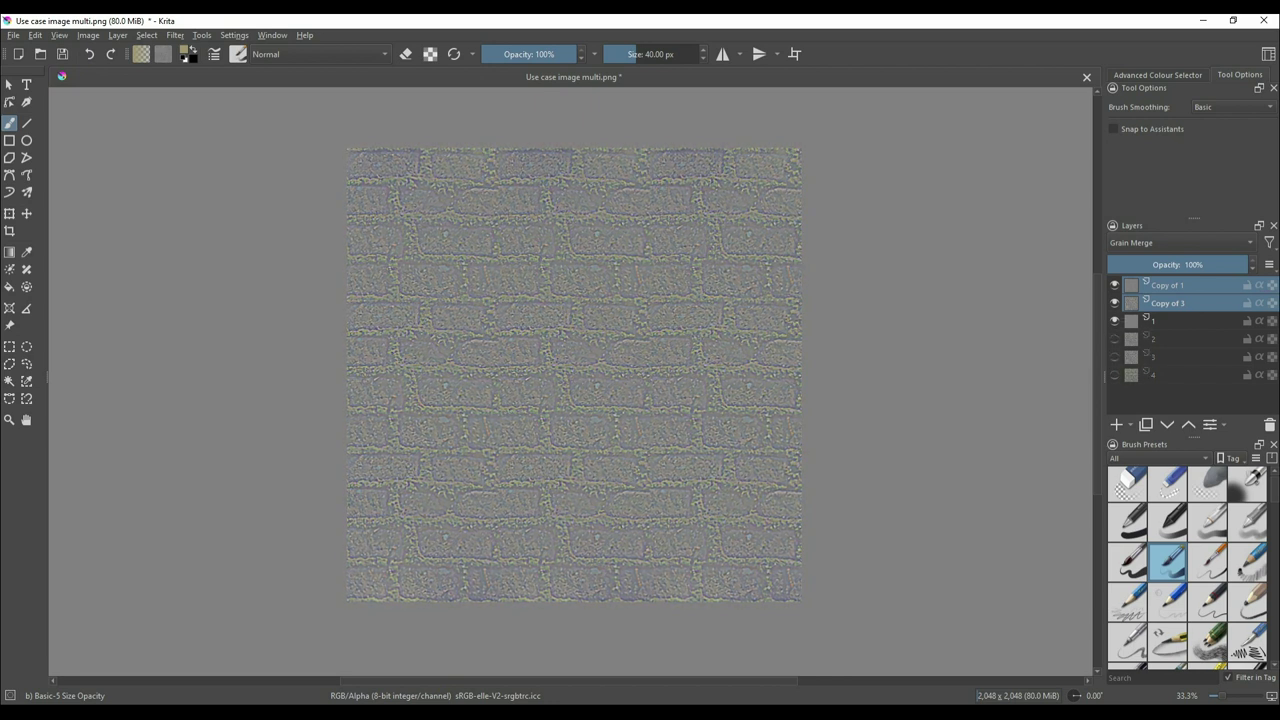
pyautogui.click(1115, 321)
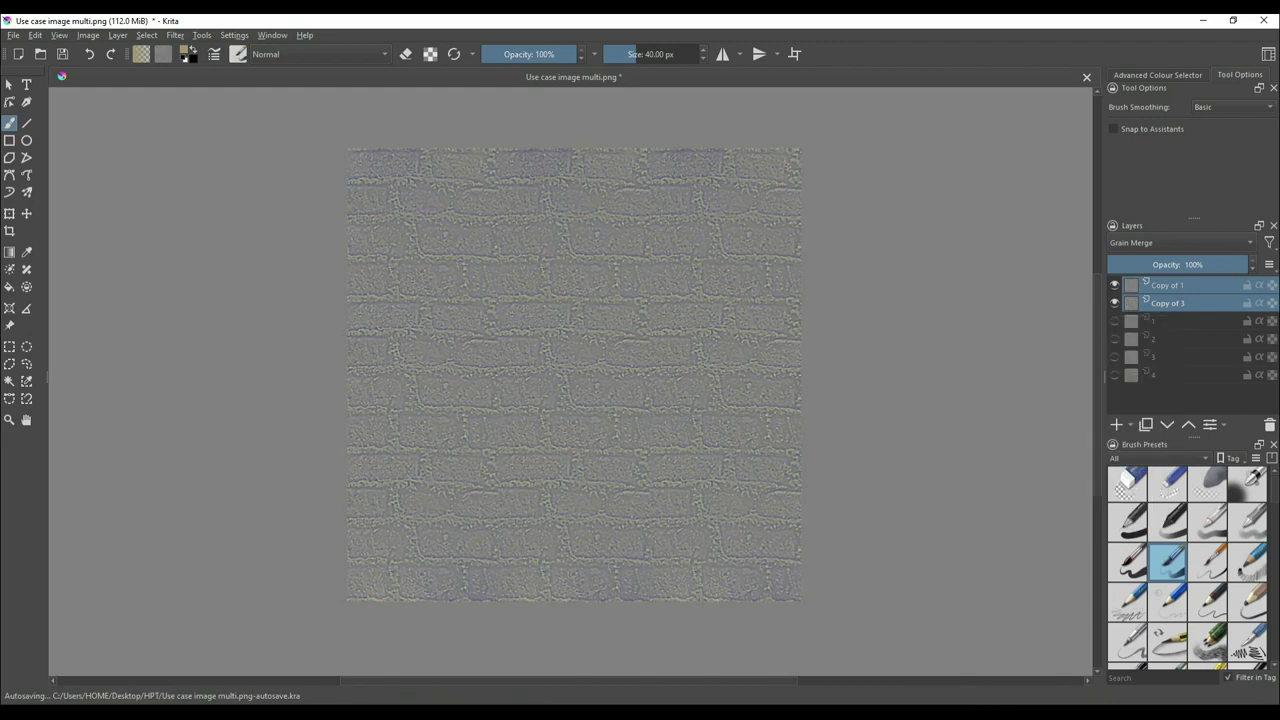
# Step: Try to merge the two selected layer copies with the layer below
pyautogui.rightClick(1160, 302)
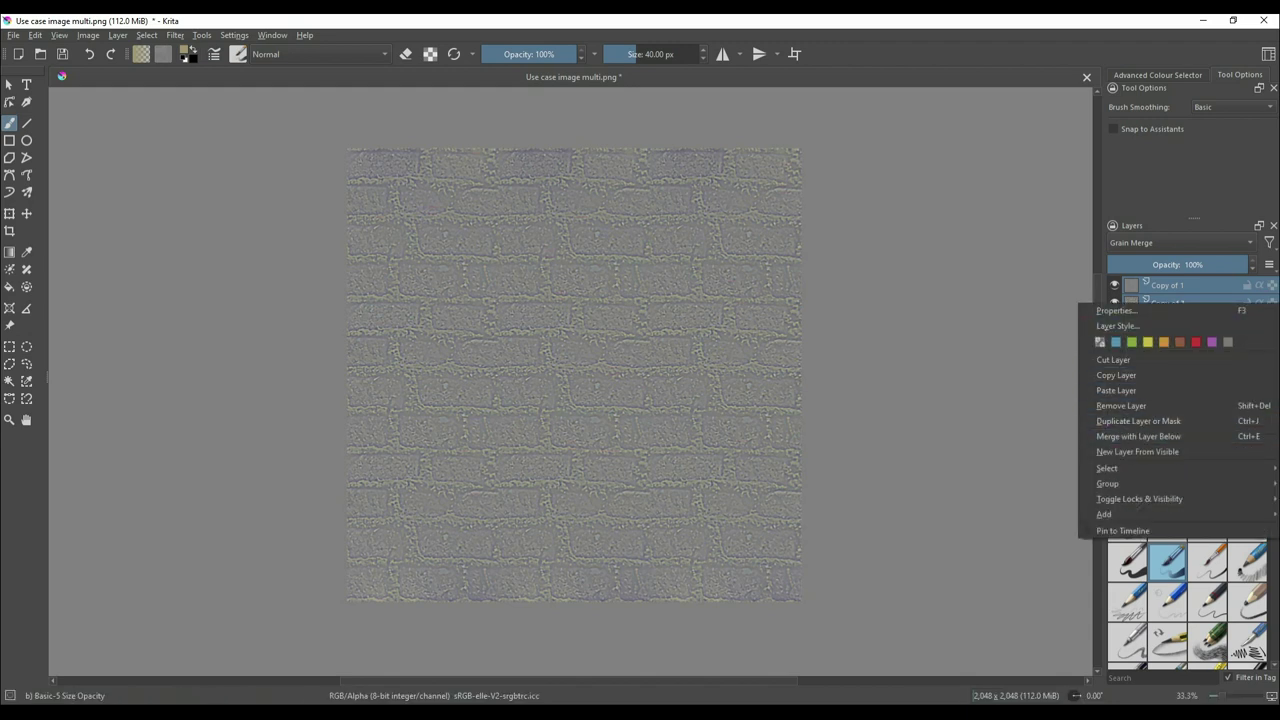
pyautogui.rightClick(1166, 284)
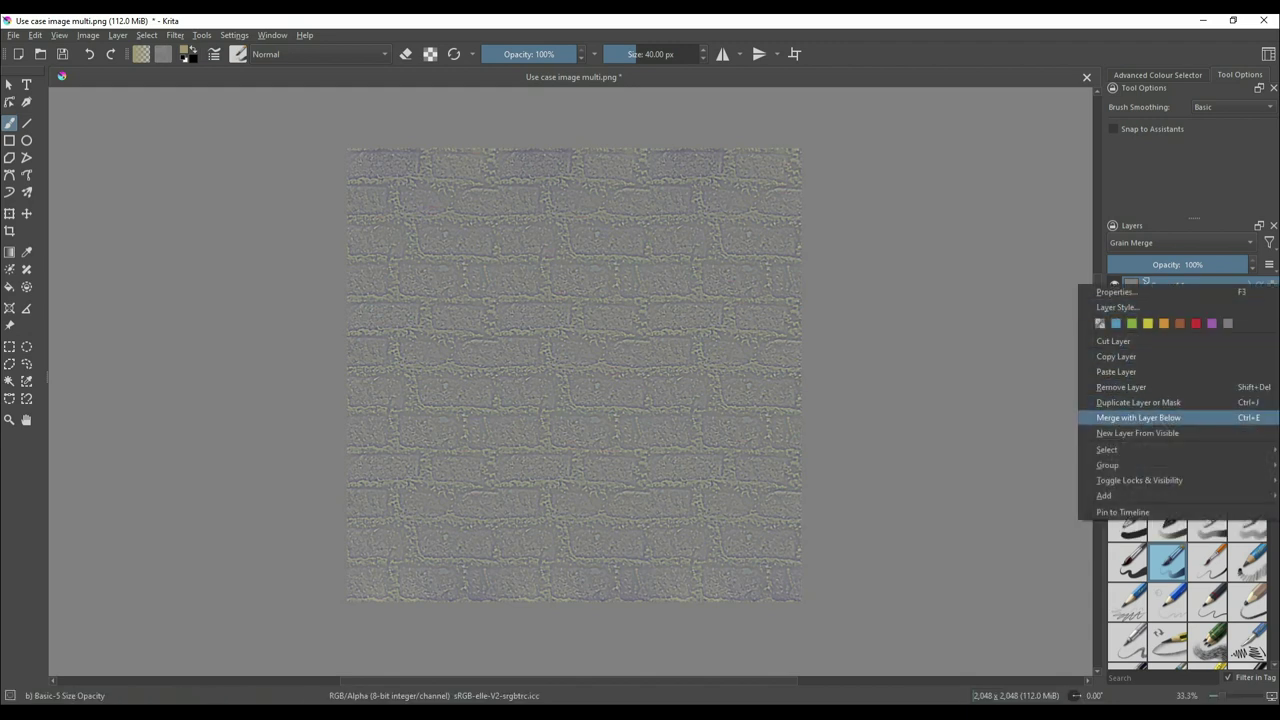
pyautogui.click(1138, 417)
pyautogui.hotkey('ctrl', 'z')
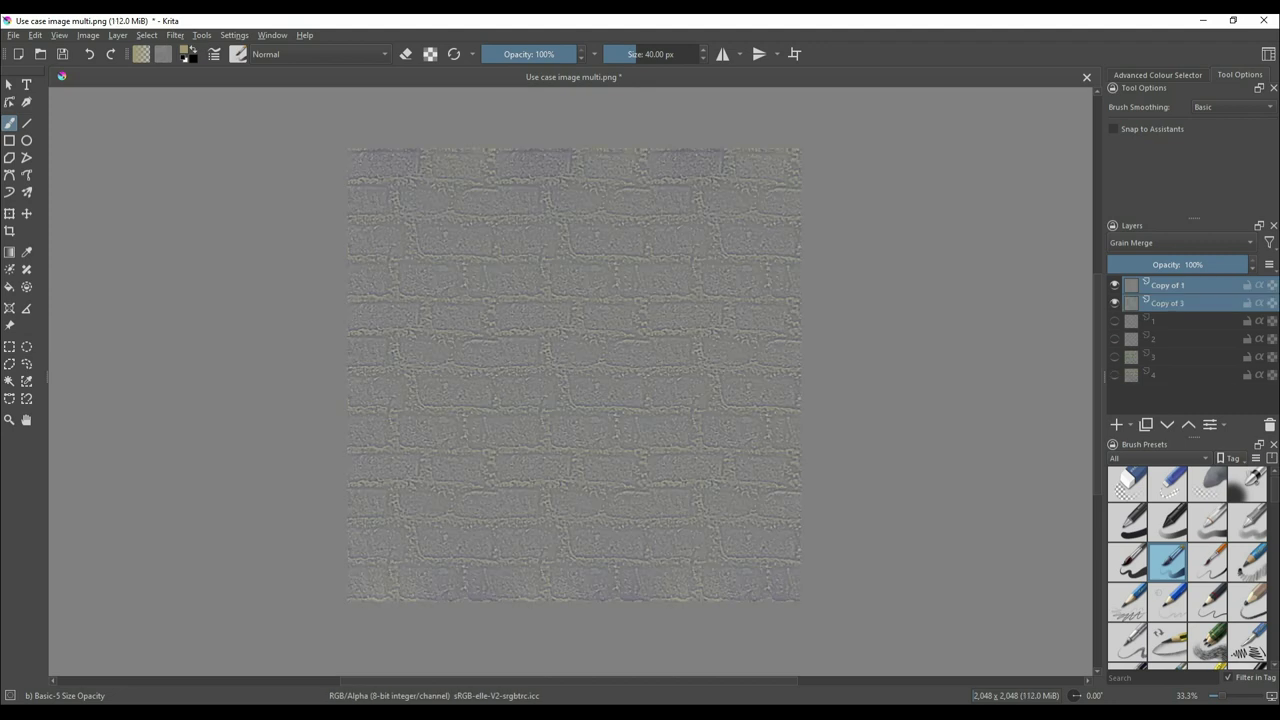
# Step: Move Copy of 3 above Copy of 1 in the layer stack and merge it down into that layer
pyautogui.click(1167, 303)
pyautogui.moveTo(1167, 303); pyautogui.dragTo(1167, 278)
pyautogui.rightClick(1168, 284)
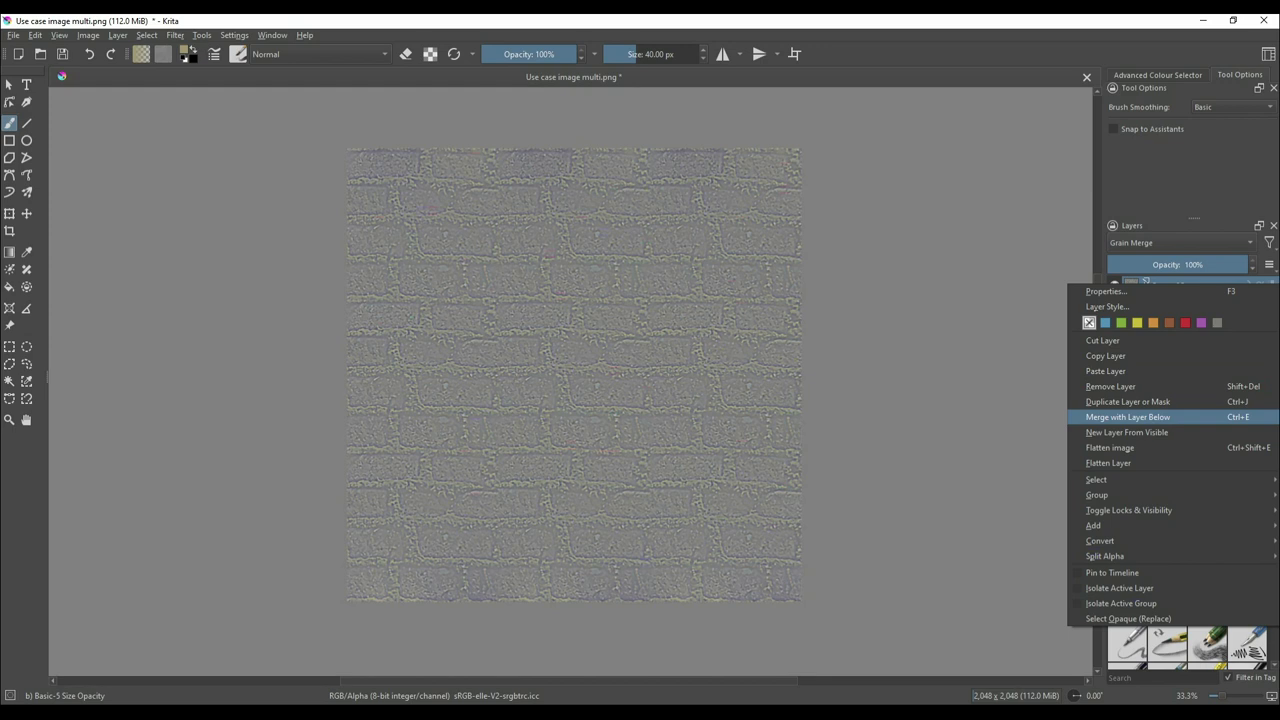
pyautogui.click(1140, 417)
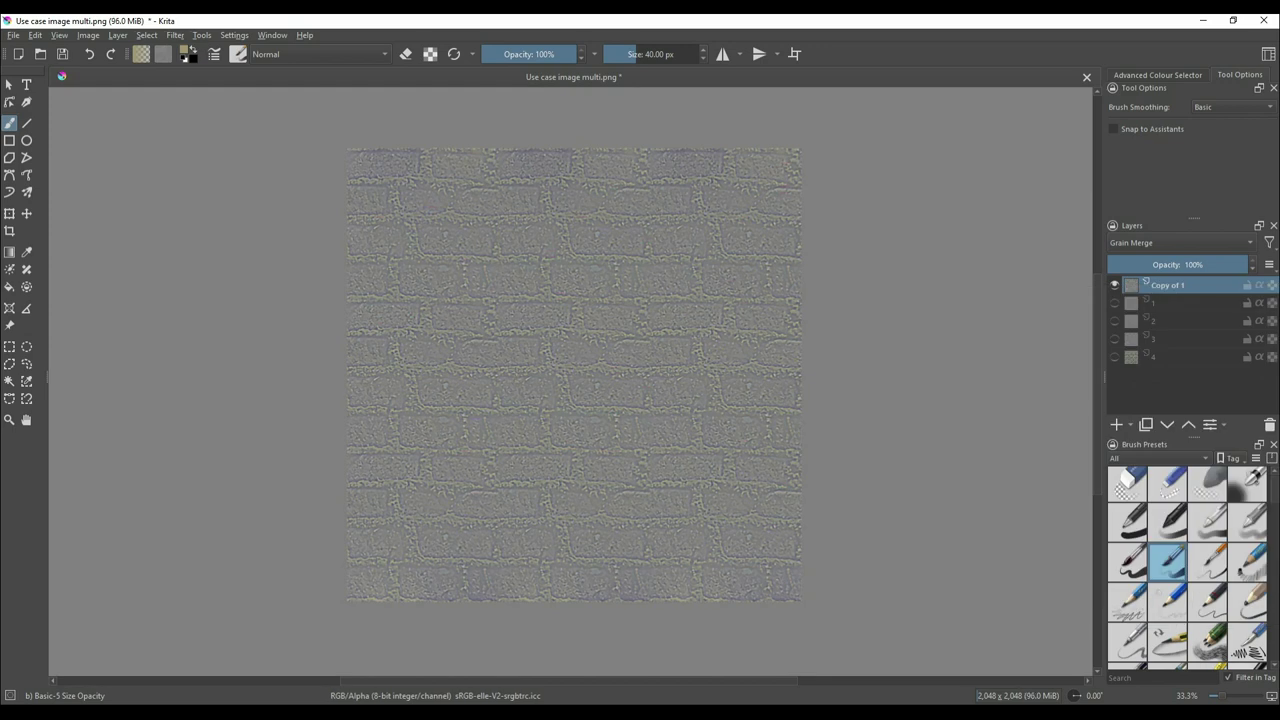
# Step: Apply the Desaturate filter to the merged Copy of 1 layer
pyautogui.click(175, 36)
pyautogui.moveTo(200, 113)
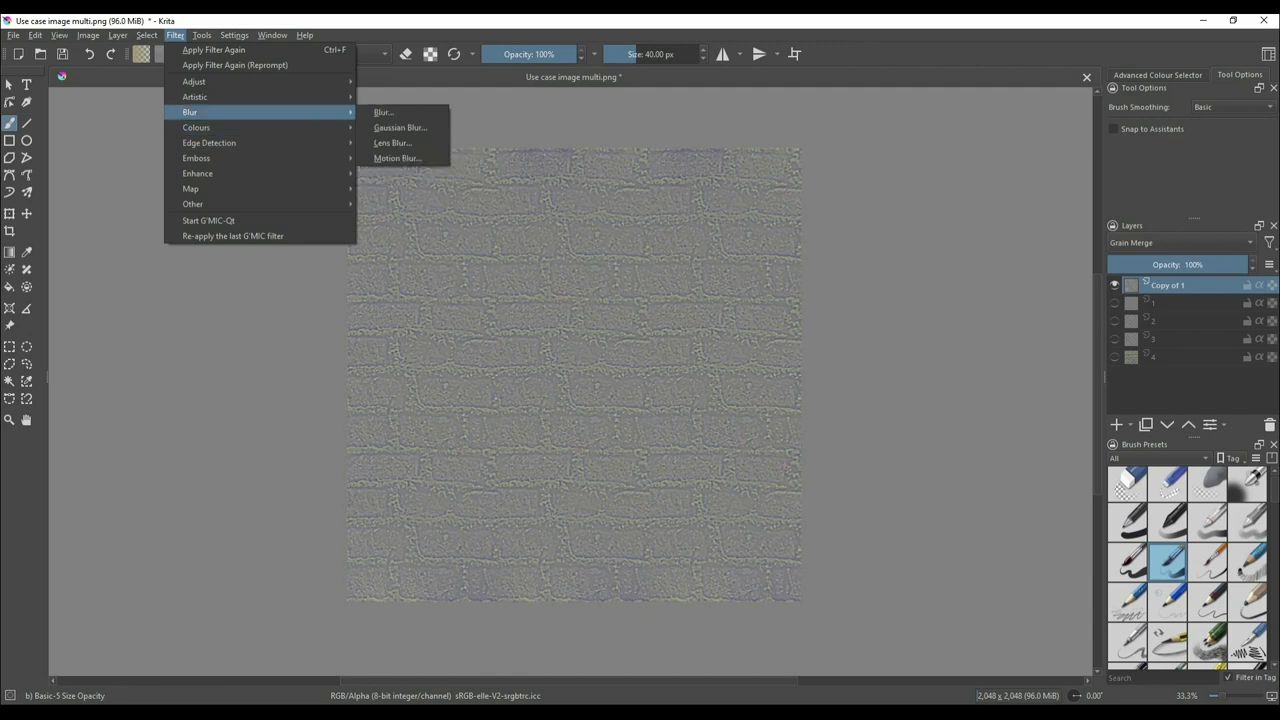
pyautogui.moveTo(260, 158)
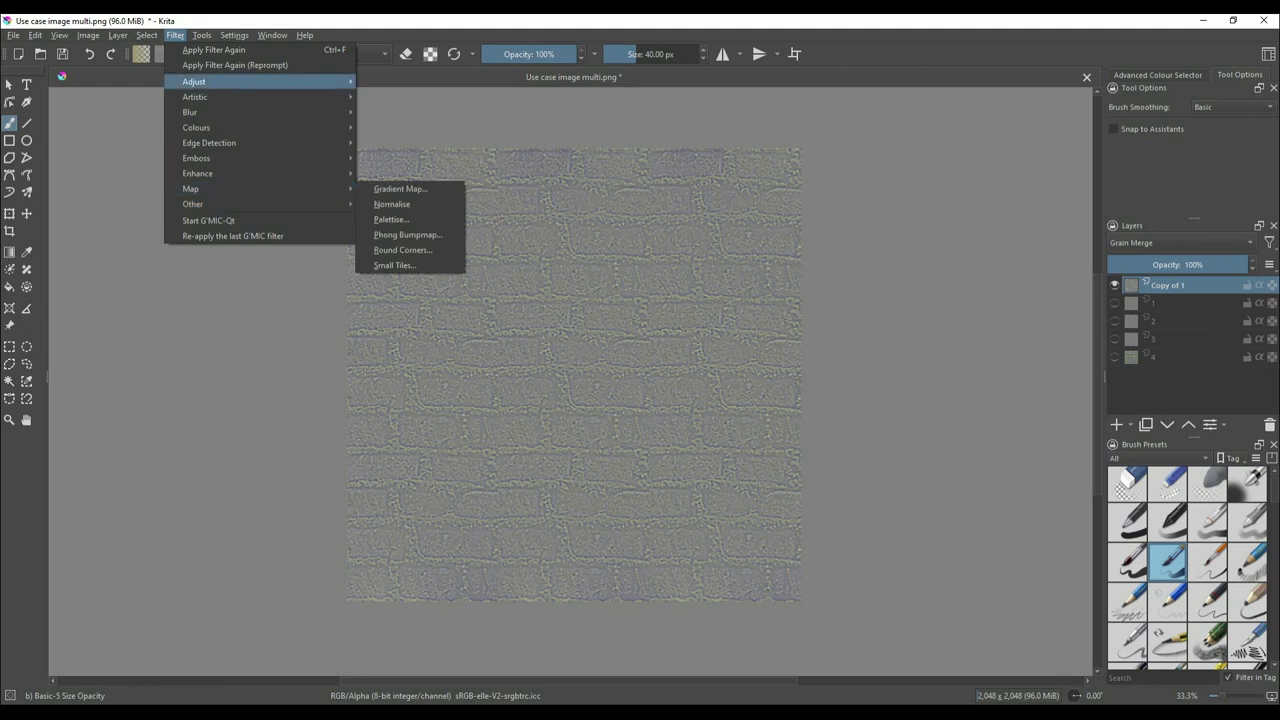
pyautogui.moveTo(260, 81)
pyautogui.click(395, 158)
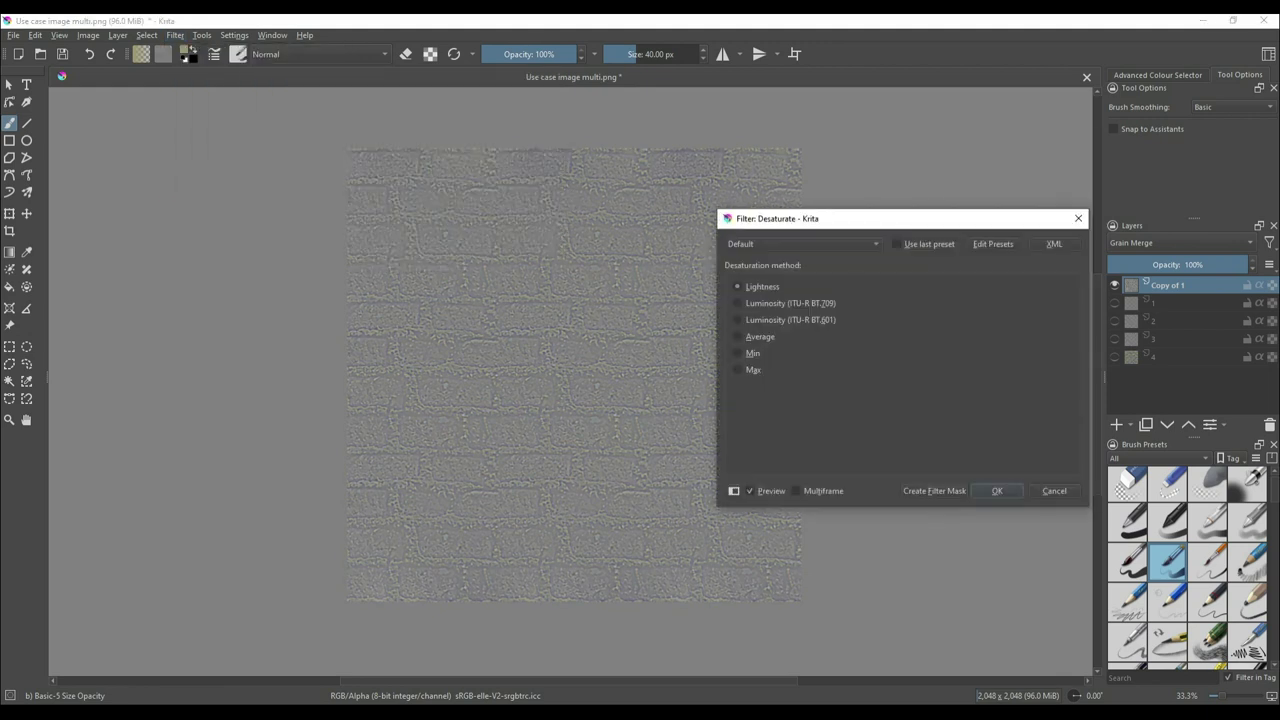
pyautogui.click(997, 491)
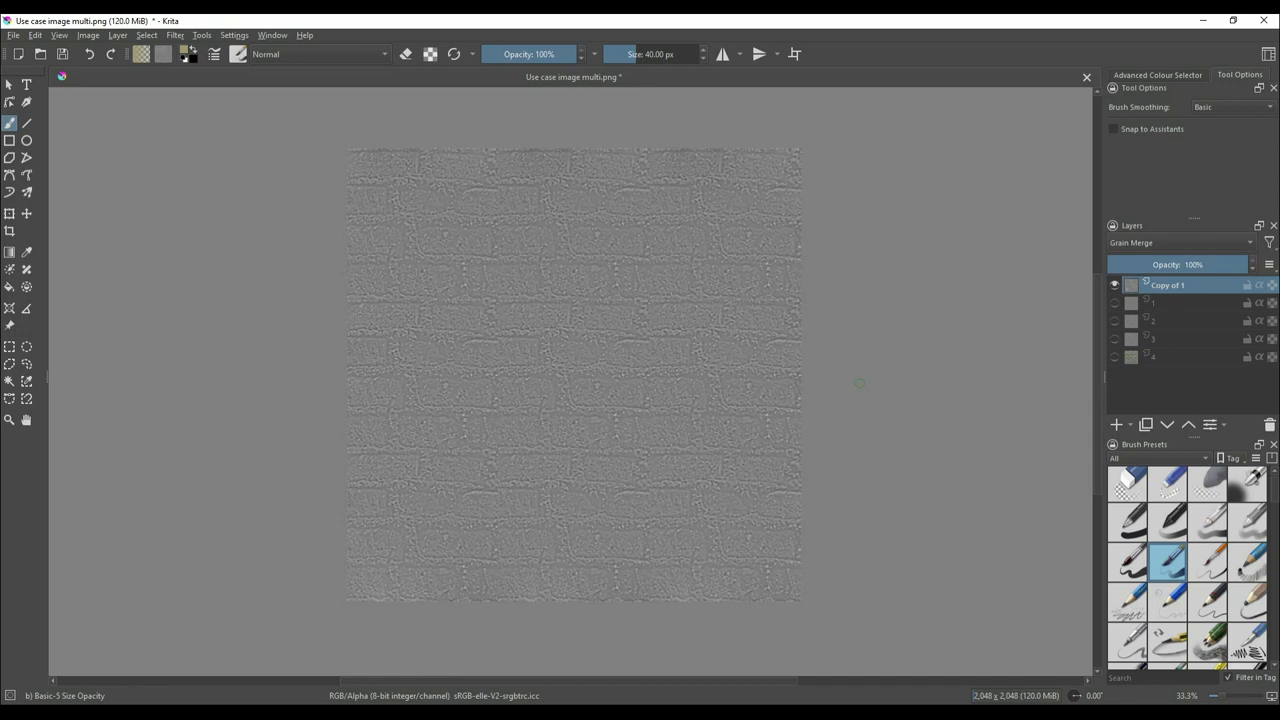
# Step: Convert the desaturated Copy of 1 layer into a normal map with the Height to Normal Map filter
pyautogui.click(175, 35)
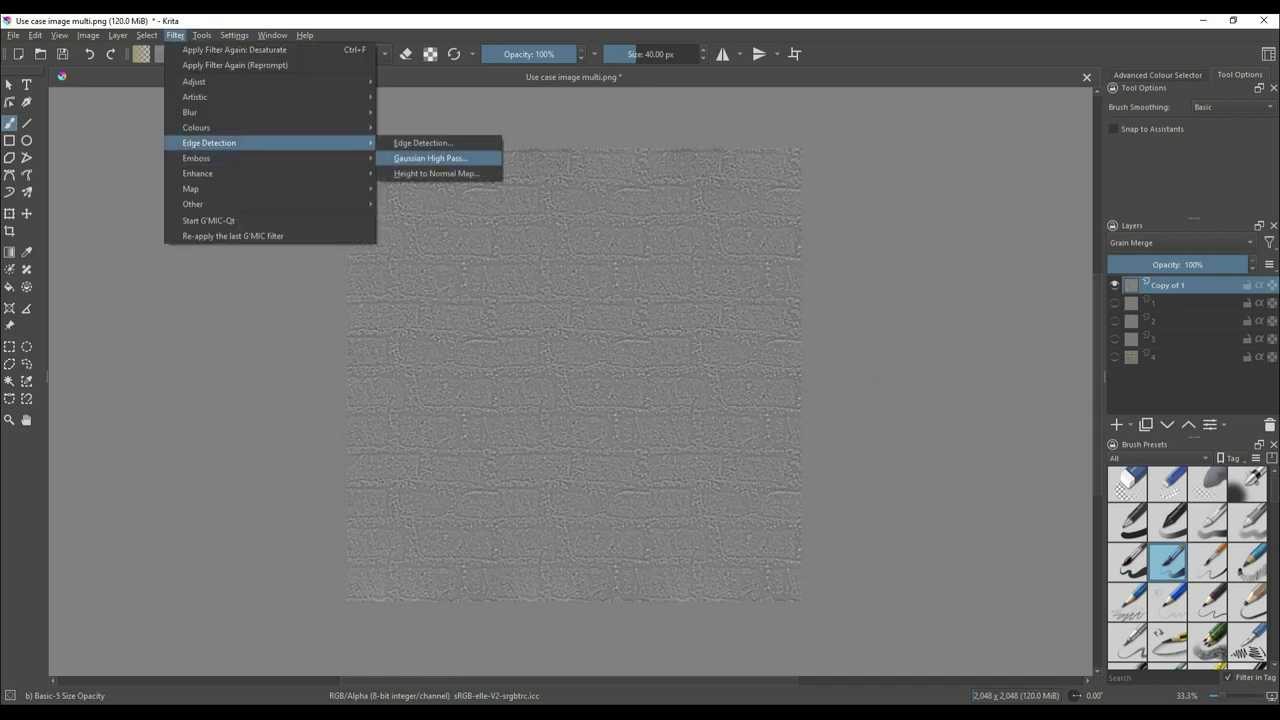
pyautogui.click(440, 155)
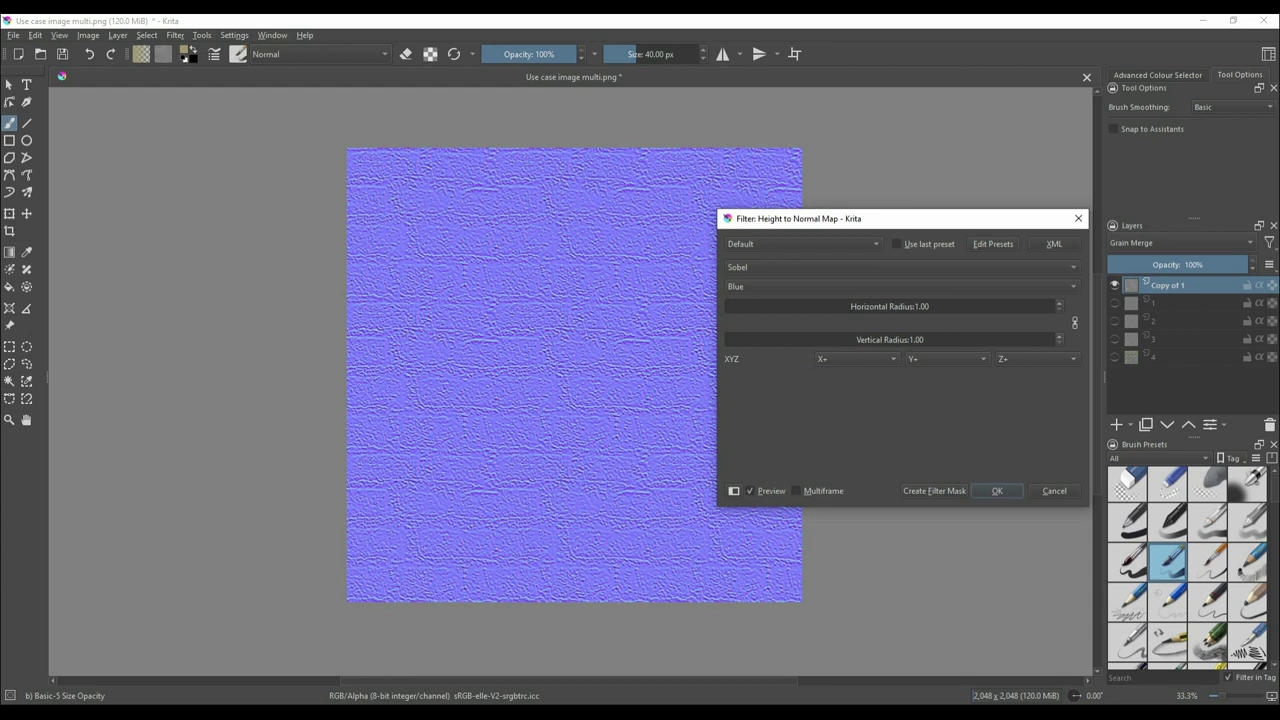
pyautogui.click(900, 267)
pyautogui.click(900, 252)
pyautogui.click(900, 267)
pyautogui.click(900, 298)
pyautogui.click(997, 490)
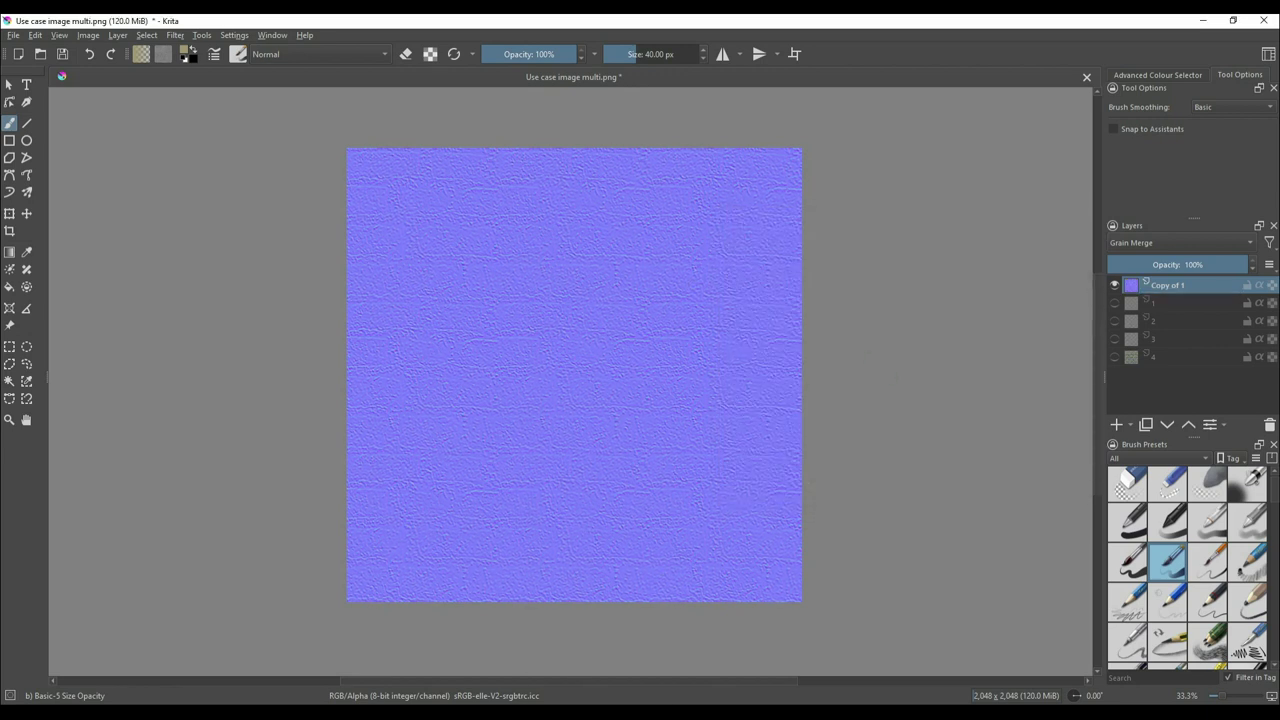
# Step: Set the normal map layer's blending mode to Normal and rename the layer "normal"
pyautogui.click(1180, 242)
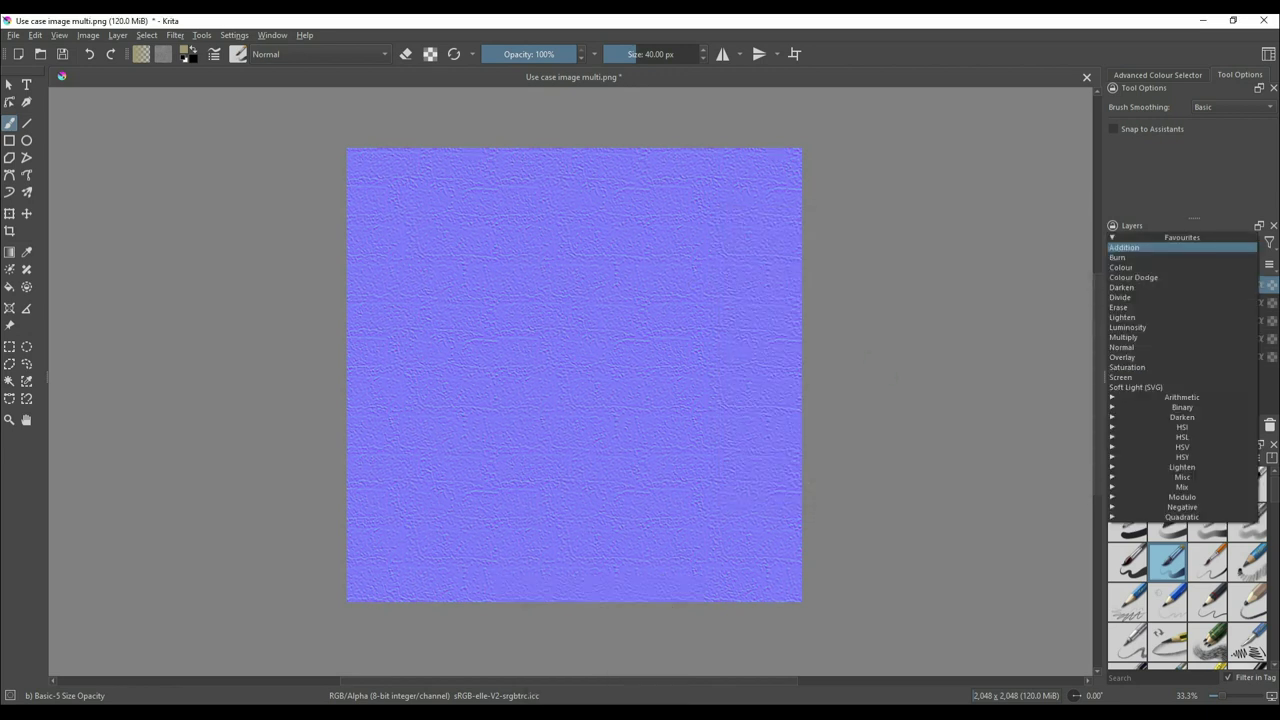
pyautogui.click(1122, 347)
pyautogui.doubleClick(1168, 285)
pyautogui.write('nor')
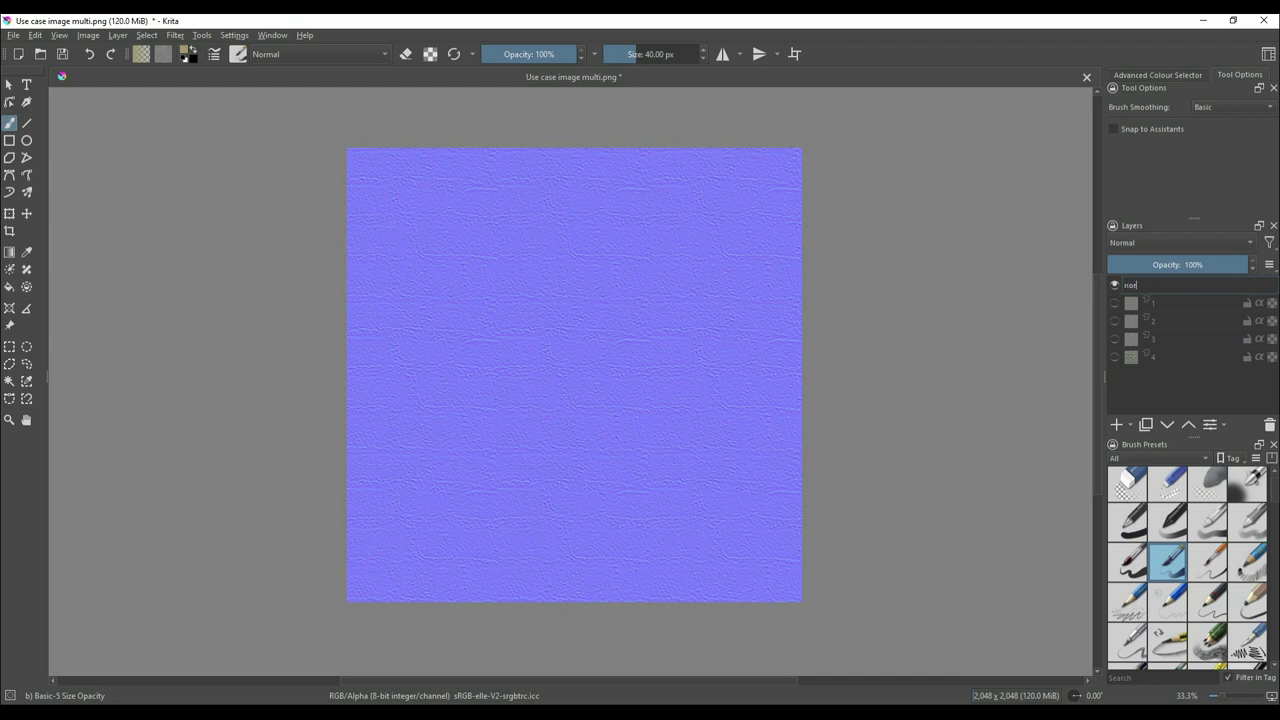
pyautogui.write('mal')
pyautogui.press('Return')
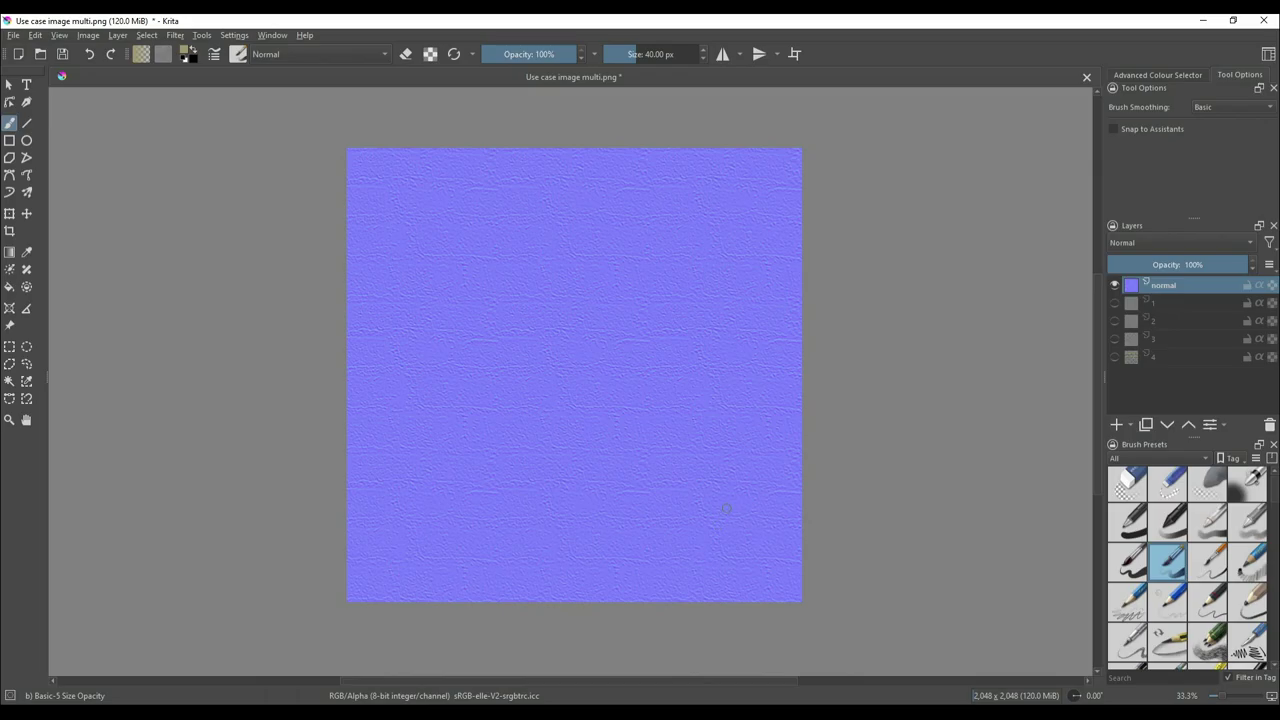
# Step: Hide the normal layer and show layers 1 to 4, comparing the texture with and without layers 2 and 3
pyautogui.moveTo(1160, 320)
pyautogui.click(1115, 285)
pyautogui.click(1115, 303)
pyautogui.click(1115, 321)
pyautogui.click(1115, 339)
pyautogui.click(1115, 357)
pyautogui.click(1115, 339)
pyautogui.click(1115, 321)
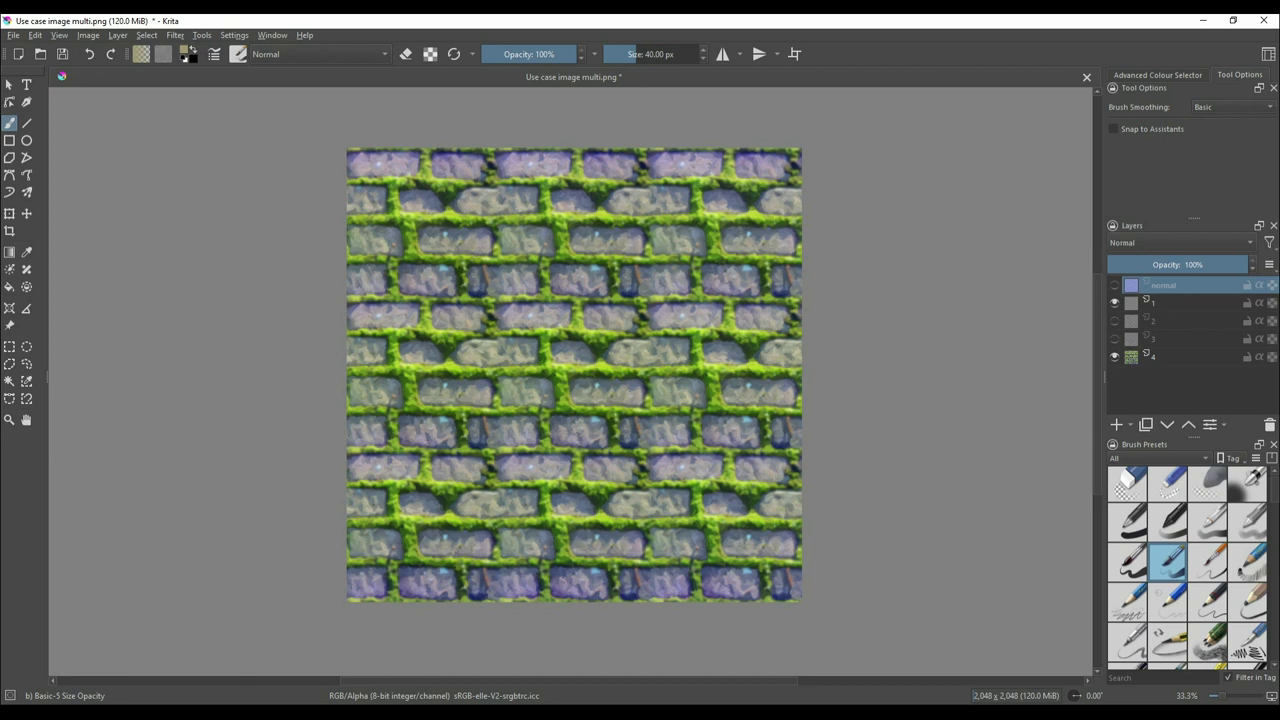
pyautogui.click(1115, 321)
pyautogui.click(1115, 339)
# Step: Duplicate layers 1 and 2 together and merge the two copies into one layer
pyautogui.click(1180, 321)
pyautogui.click(1180, 303)
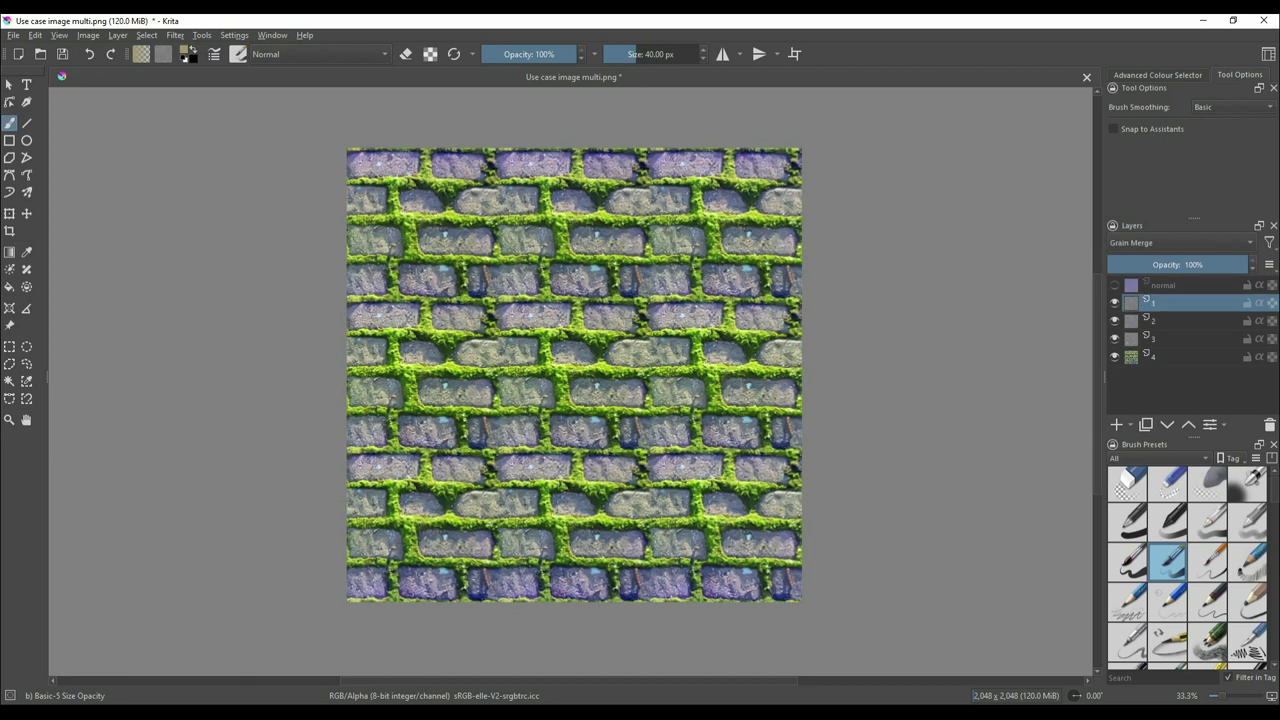
pyautogui.click(1180, 321)
pyautogui.keyDown('ctrl'); pyautogui.click(1180, 303); pyautogui.keyUp('ctrl')
pyautogui.rightClick(1185, 302)
pyautogui.click(1150, 418)
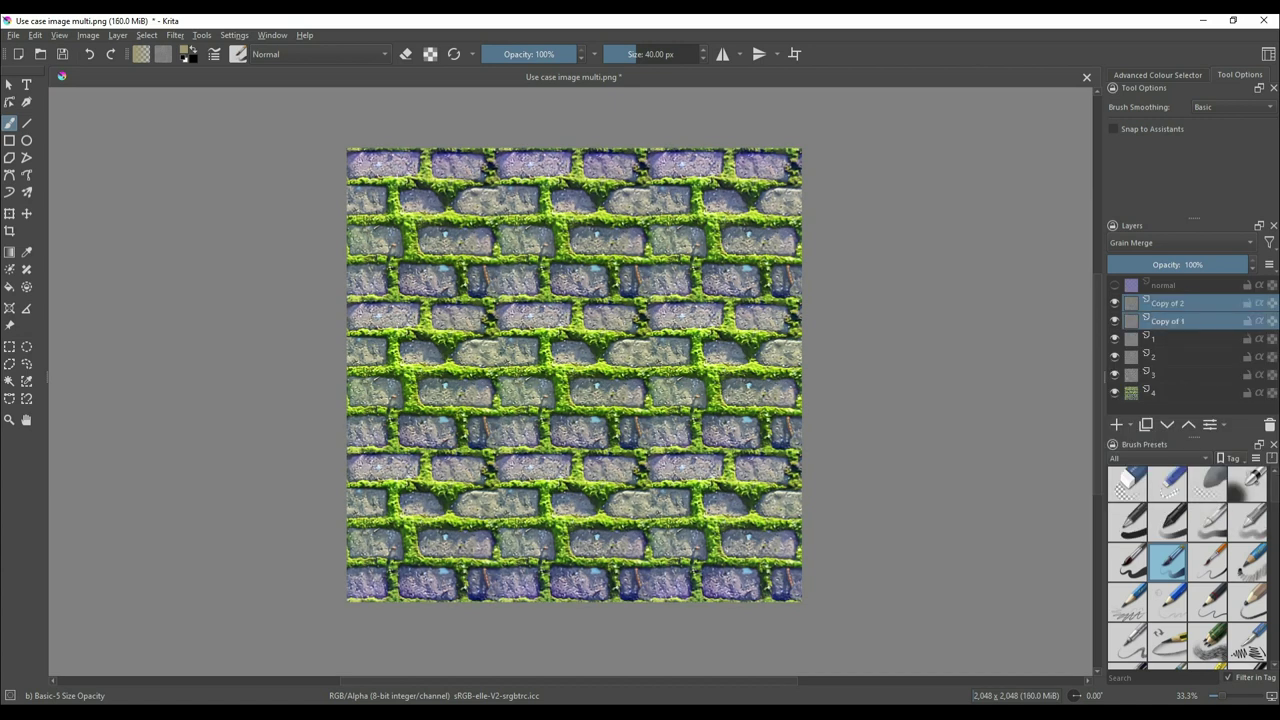
pyautogui.rightClick(1150, 303)
pyautogui.click(1150, 438)
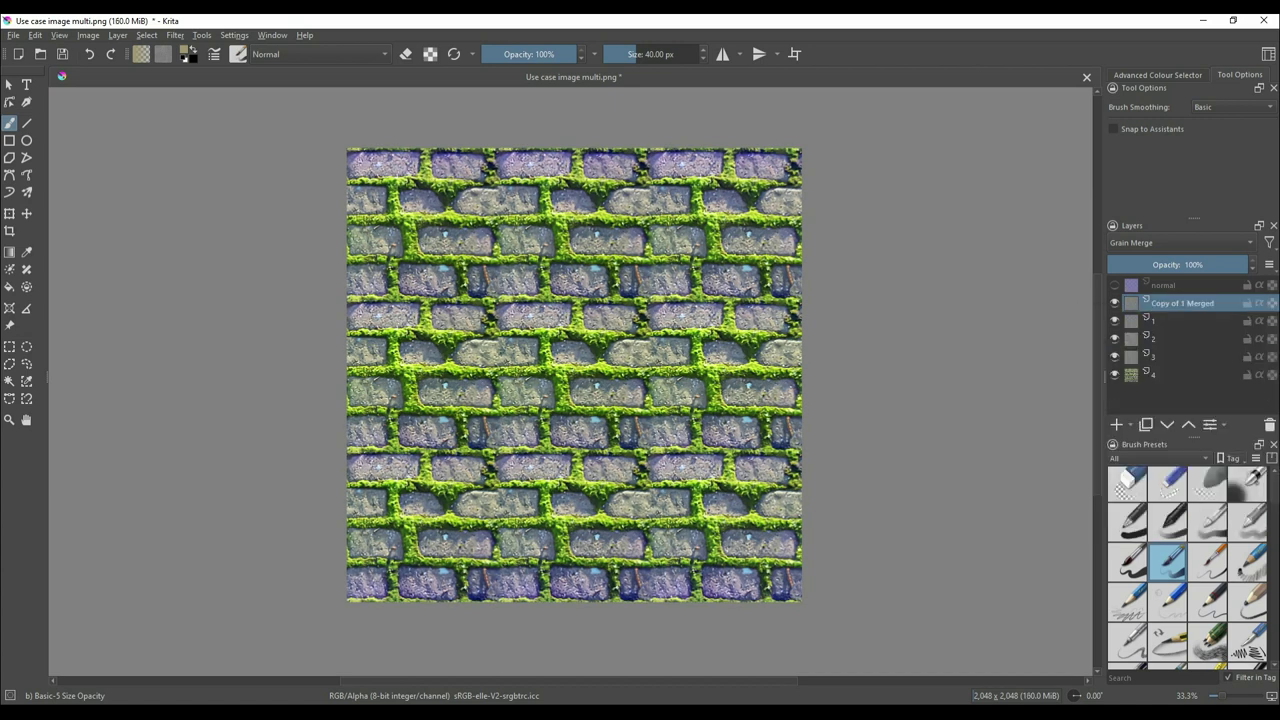
# Step: Hide layers 1 to 4 and desaturate the Copy of 1 Merged layer with the Min method
pyautogui.click(175, 35)
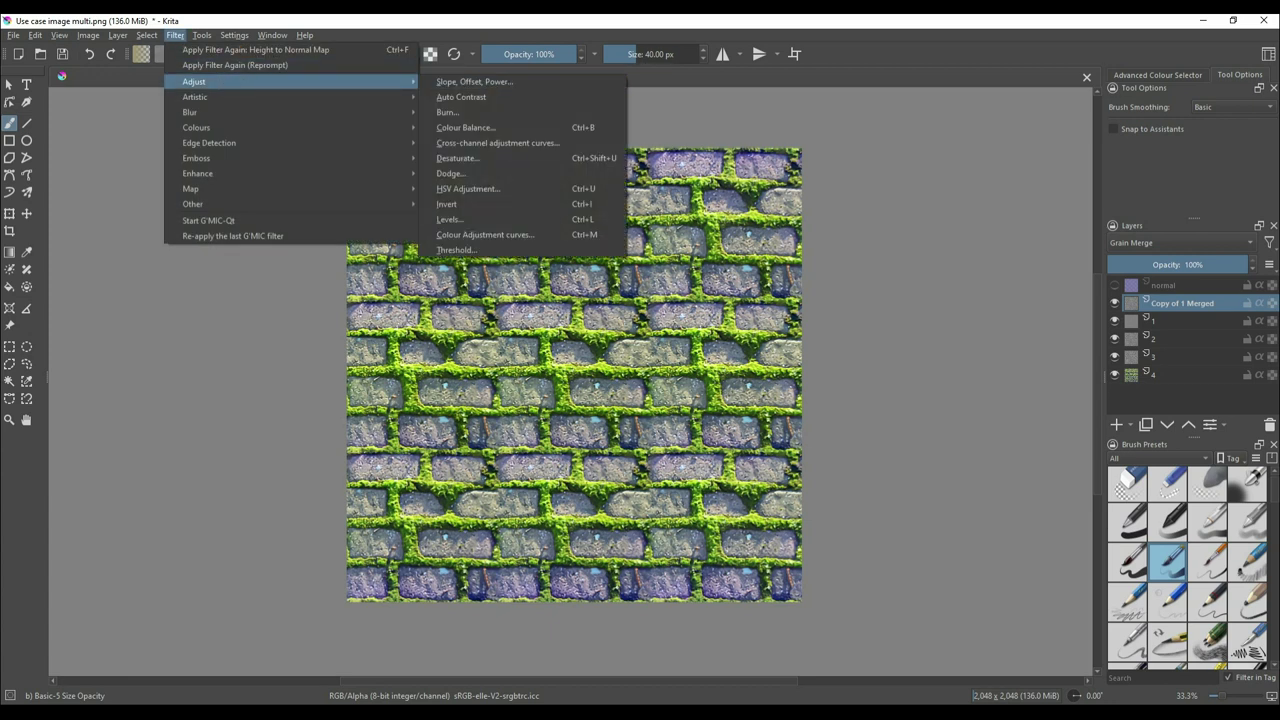
pyautogui.click(1115, 375)
pyautogui.moveTo(1115, 357); pyautogui.dragTo(1115, 321)
pyautogui.click(175, 35)
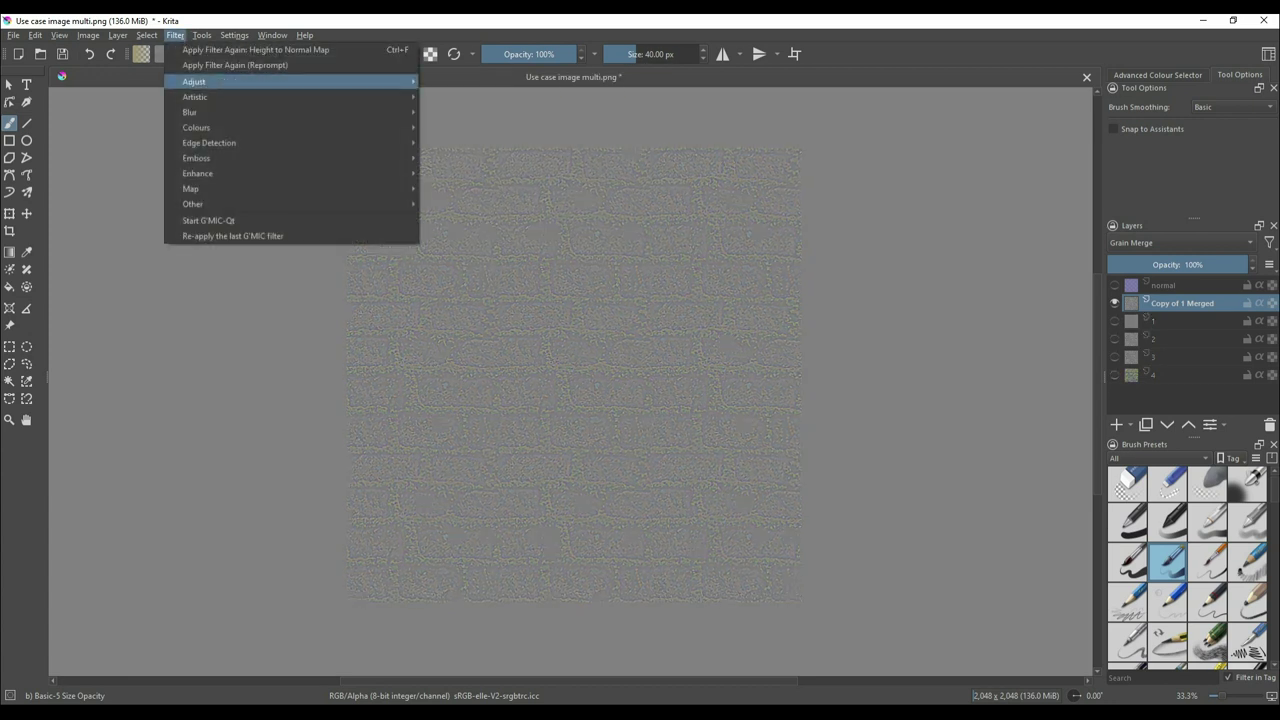
pyautogui.moveTo(250, 82)
pyautogui.click(470, 158)
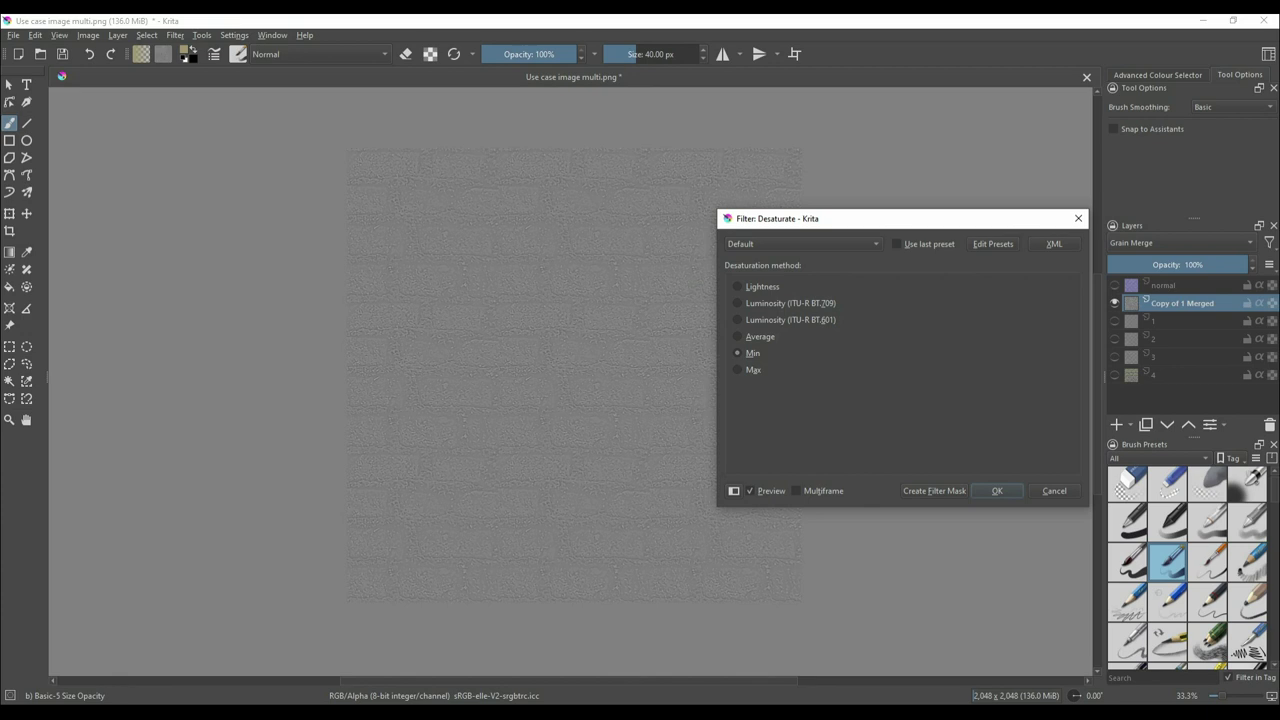
pyautogui.click(997, 491)
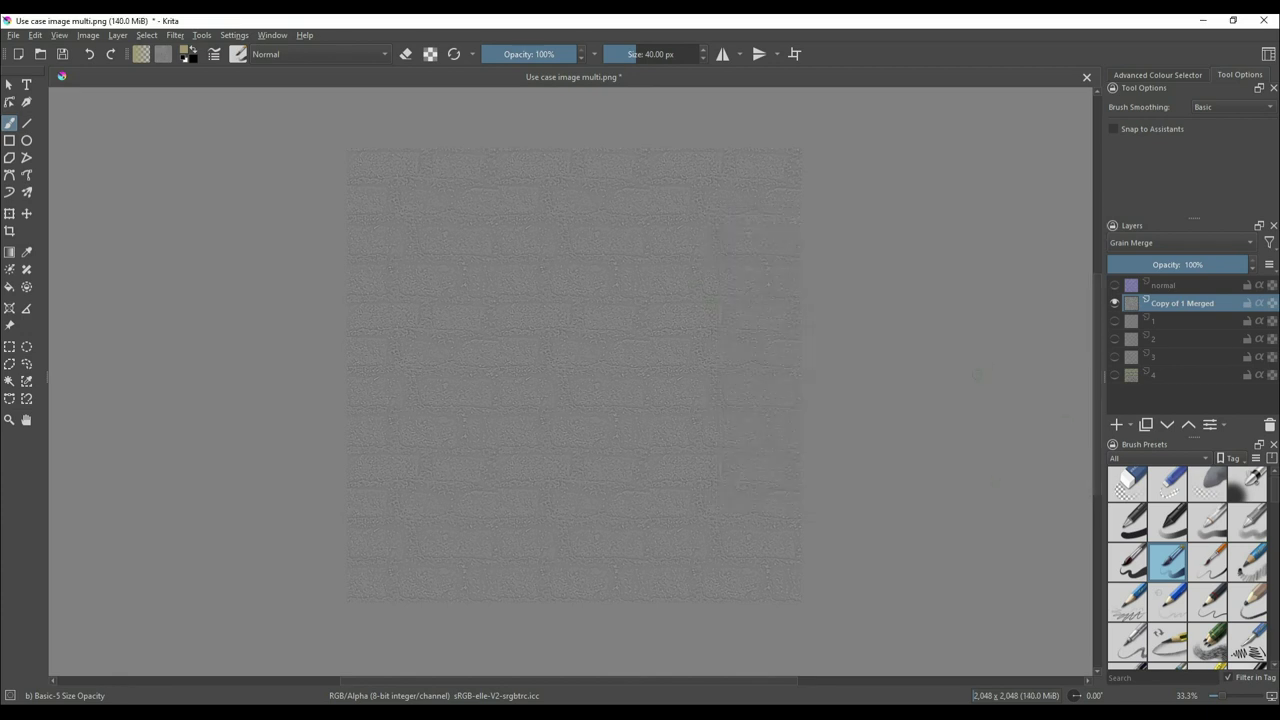
# Step: Apply the G'MIC Basic Adjustments filter to the Copy of 1 Merged layer with Brightness 65 and Contrast 40
pyautogui.click(175, 35)
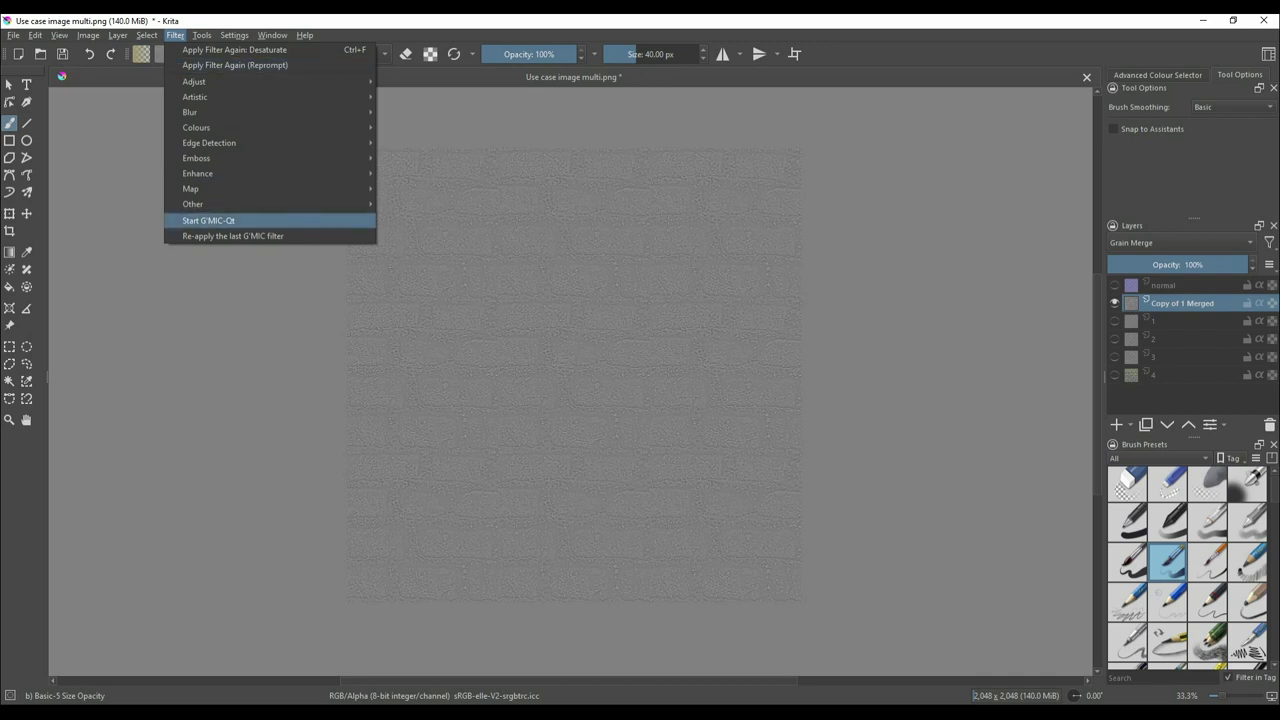
pyautogui.click(209, 221)
pyautogui.write('basic')
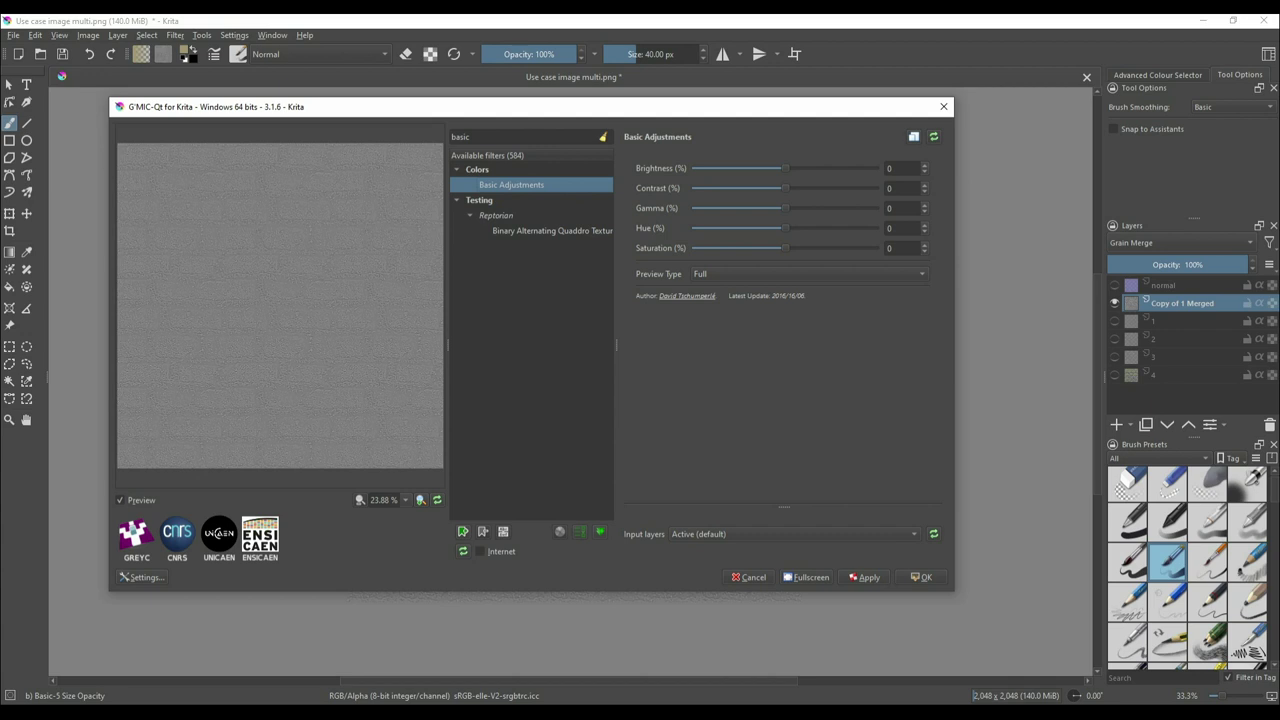
pyautogui.moveTo(785, 168); pyautogui.dragTo(859, 168)
pyautogui.moveTo(785, 188); pyautogui.dragTo(734, 188)
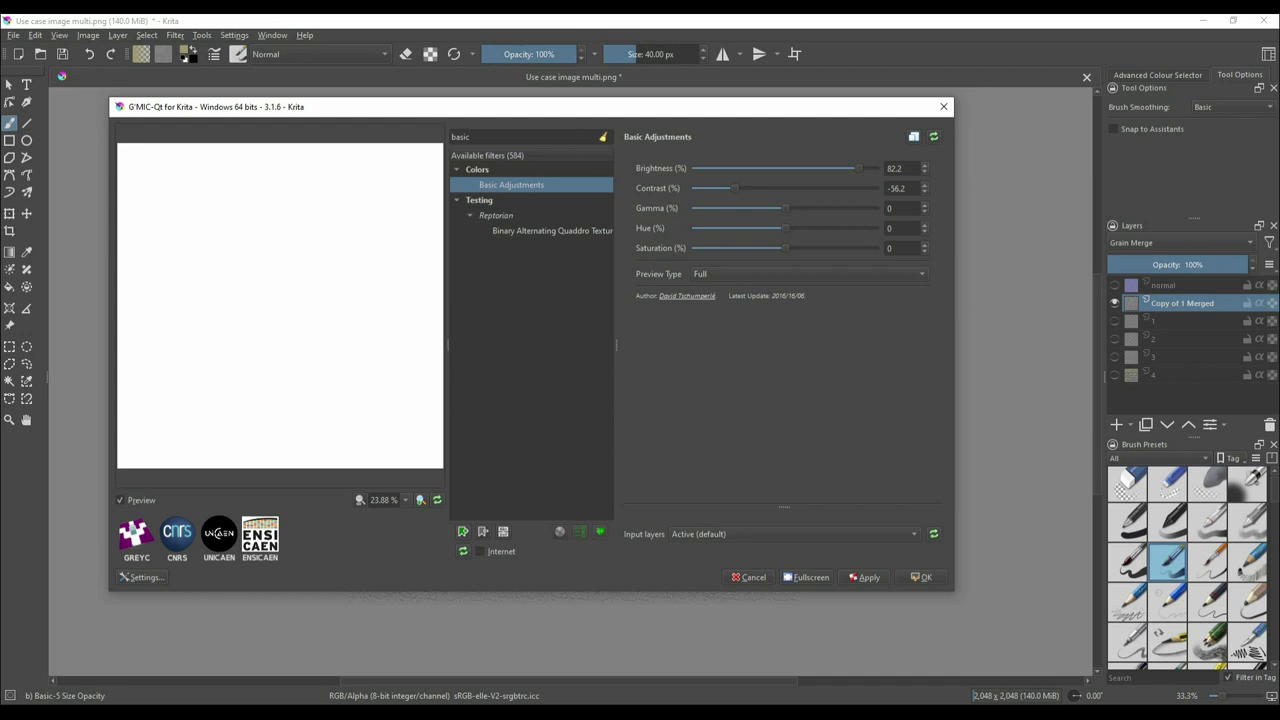
pyautogui.moveTo(859, 168); pyautogui.dragTo(829, 168)
pyautogui.moveTo(739, 188); pyautogui.dragTo(853, 168)
pyautogui.doubleClick(895, 168)
pyautogui.write('65')
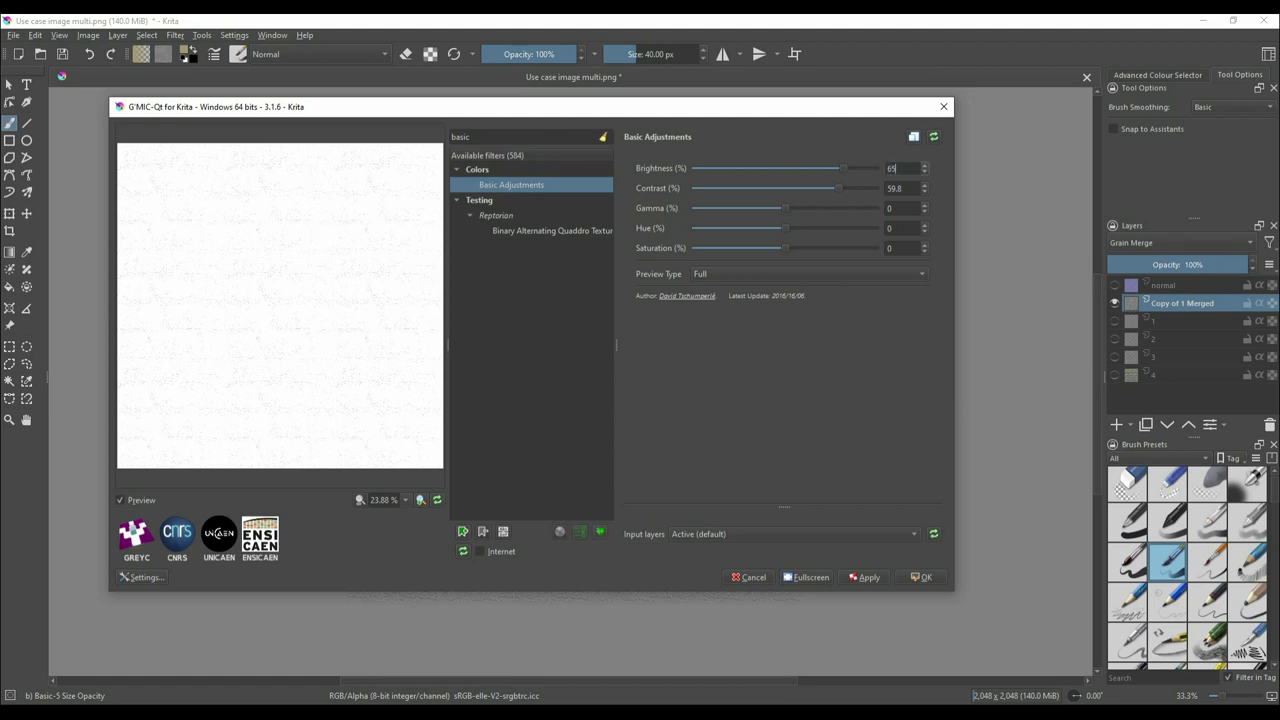
pyautogui.doubleClick(895, 188)
pyautogui.write('40')
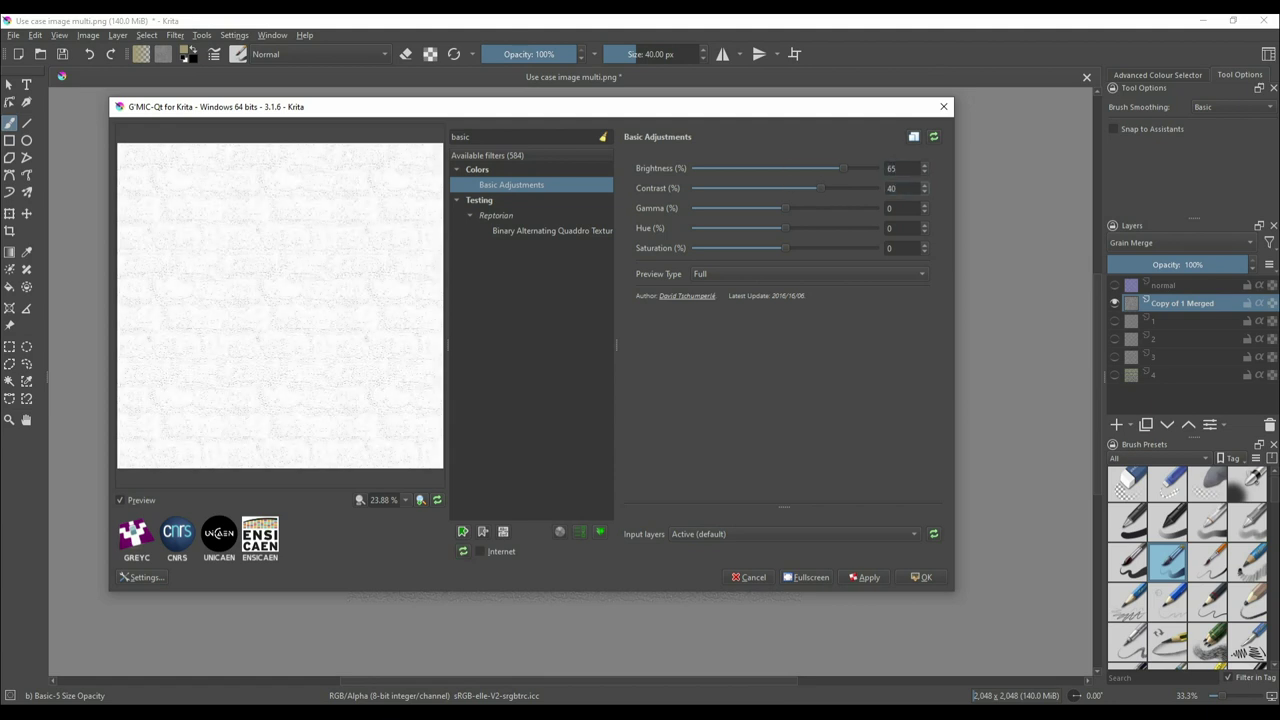
pyautogui.press('Tab')
pyautogui.click(922, 577)
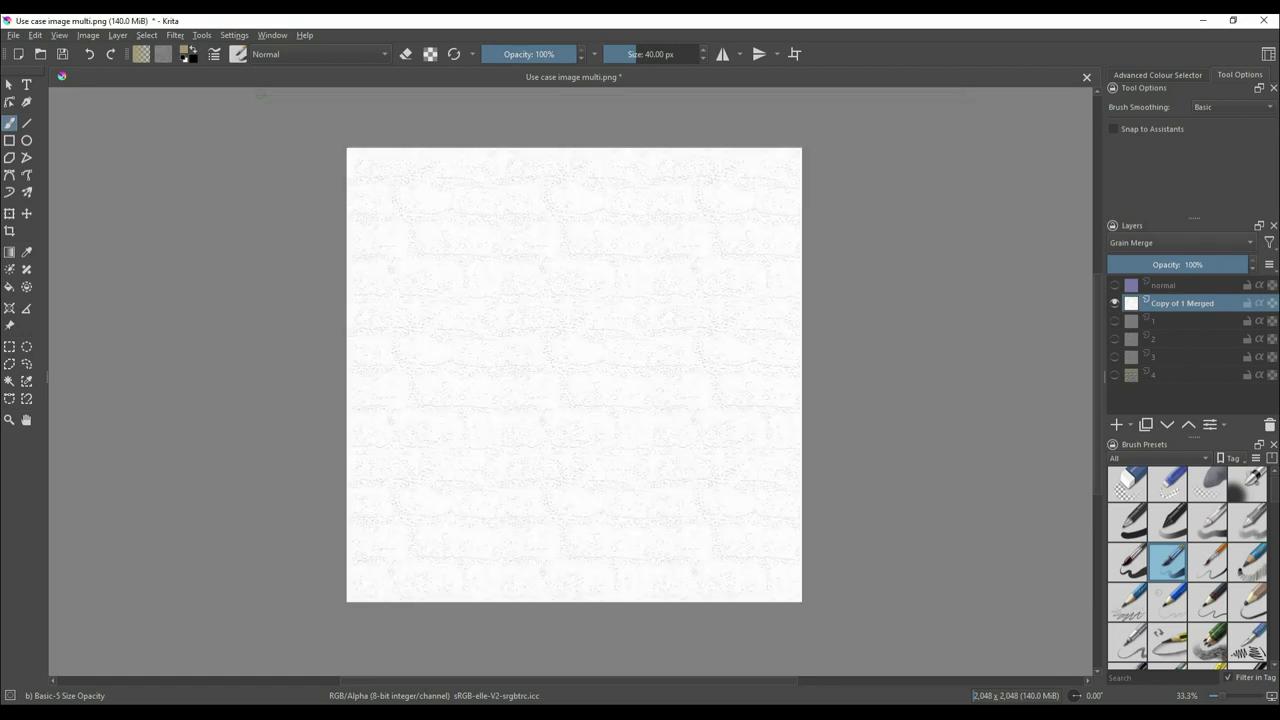
# Step: Set the Copy of 1 Merged layer's blending mode to Multiply
pyautogui.click(1180, 243)
pyautogui.click(1180, 337)
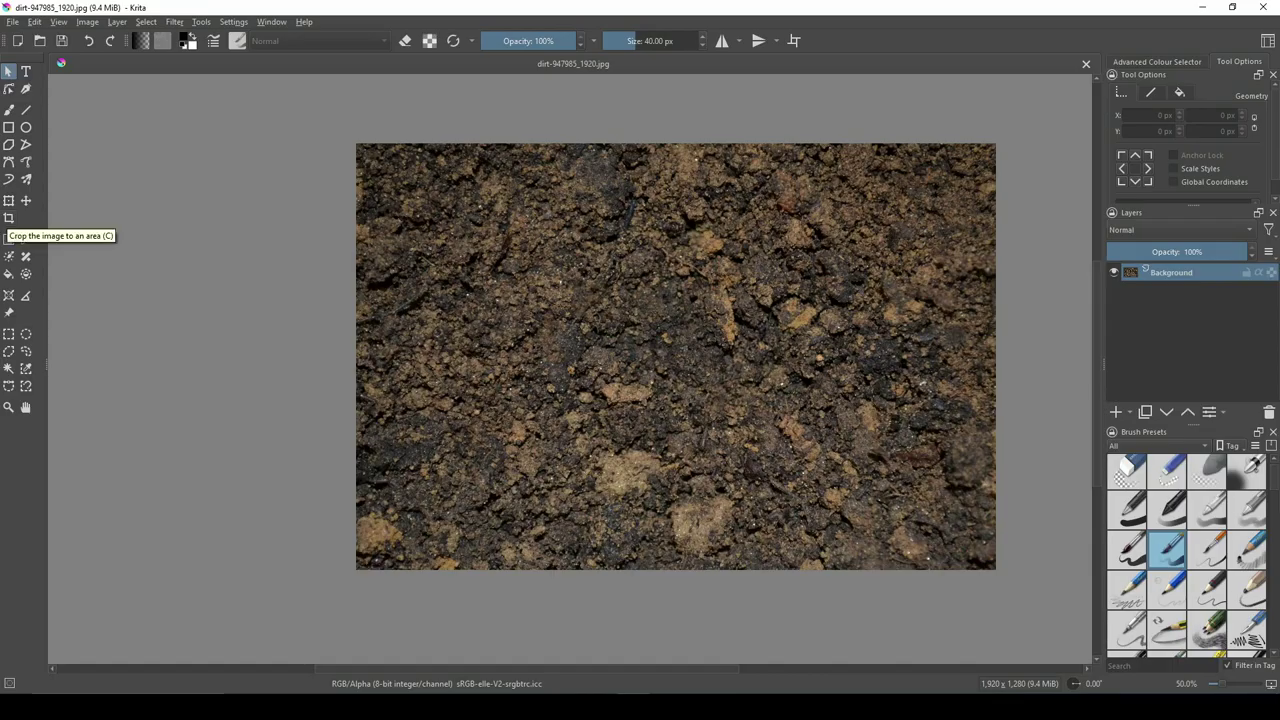
# Step: In the dirt-947985_1920.jpg image, place a 512 × 512 px crop area near the middle of the photo
pyautogui.click(9, 217)
pyautogui.moveTo(592, 290); pyautogui.dragTo(765, 446)
pyautogui.doubleClick(1208, 104)
pyautogui.write('512')
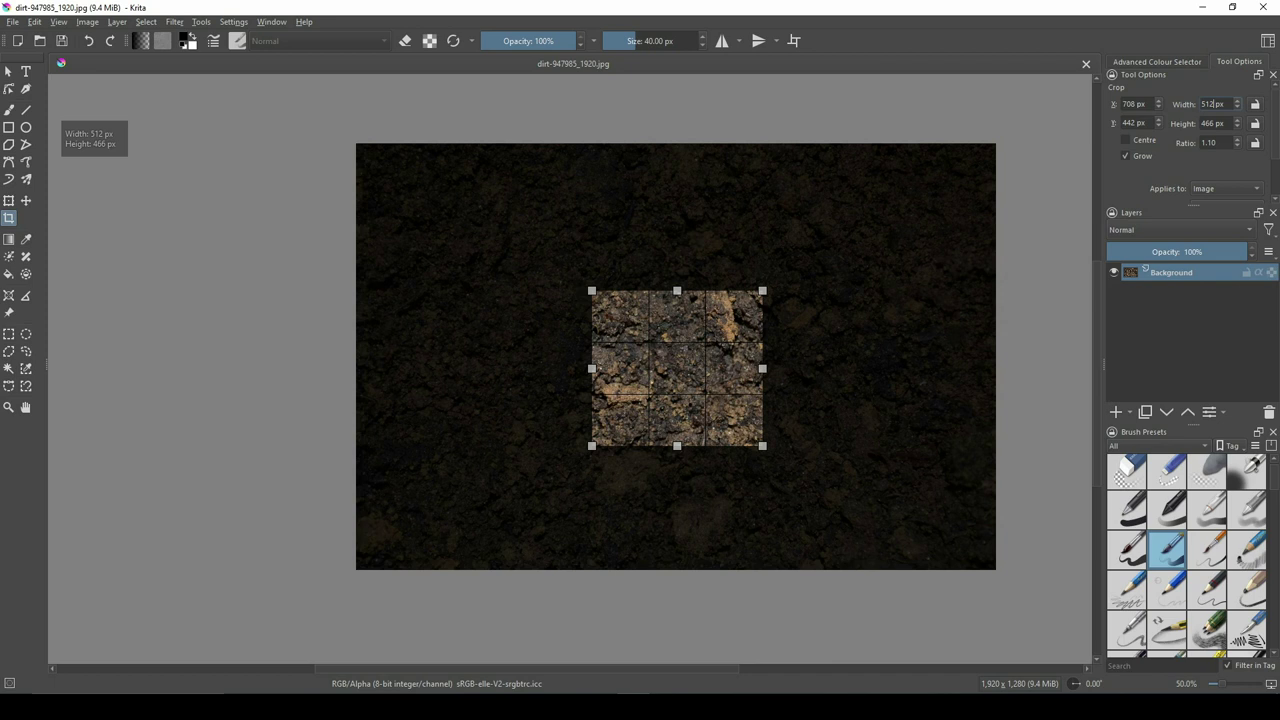
pyautogui.press('Return')
pyautogui.doubleClick(1208, 123)
pyautogui.write('512')
pyautogui.press('Return')
pyautogui.moveTo(677, 375); pyautogui.dragTo(701, 342)
# Step: Preview G'MIC's Make Seamless [Diffusion] filter on the dirt photo with Equalize Light 100 and a 3x3 tiled preview
pyautogui.click(174, 21)
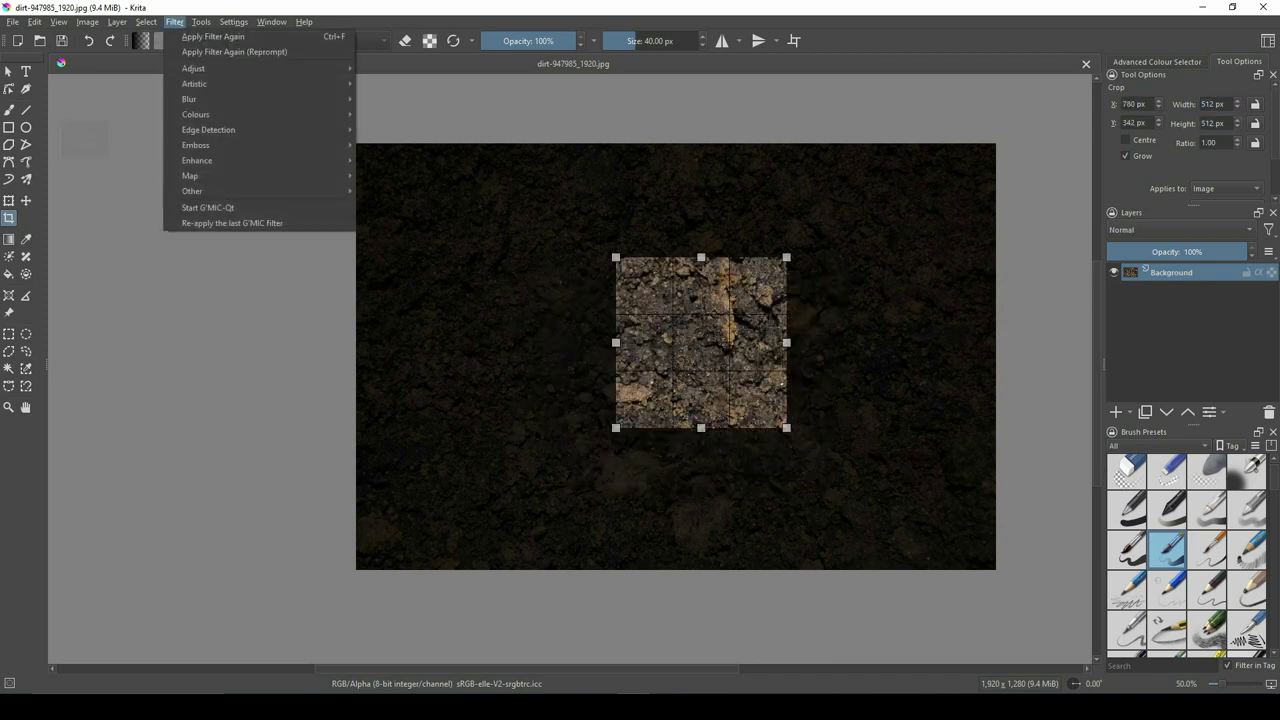
pyautogui.click(200, 206)
pyautogui.write('make')
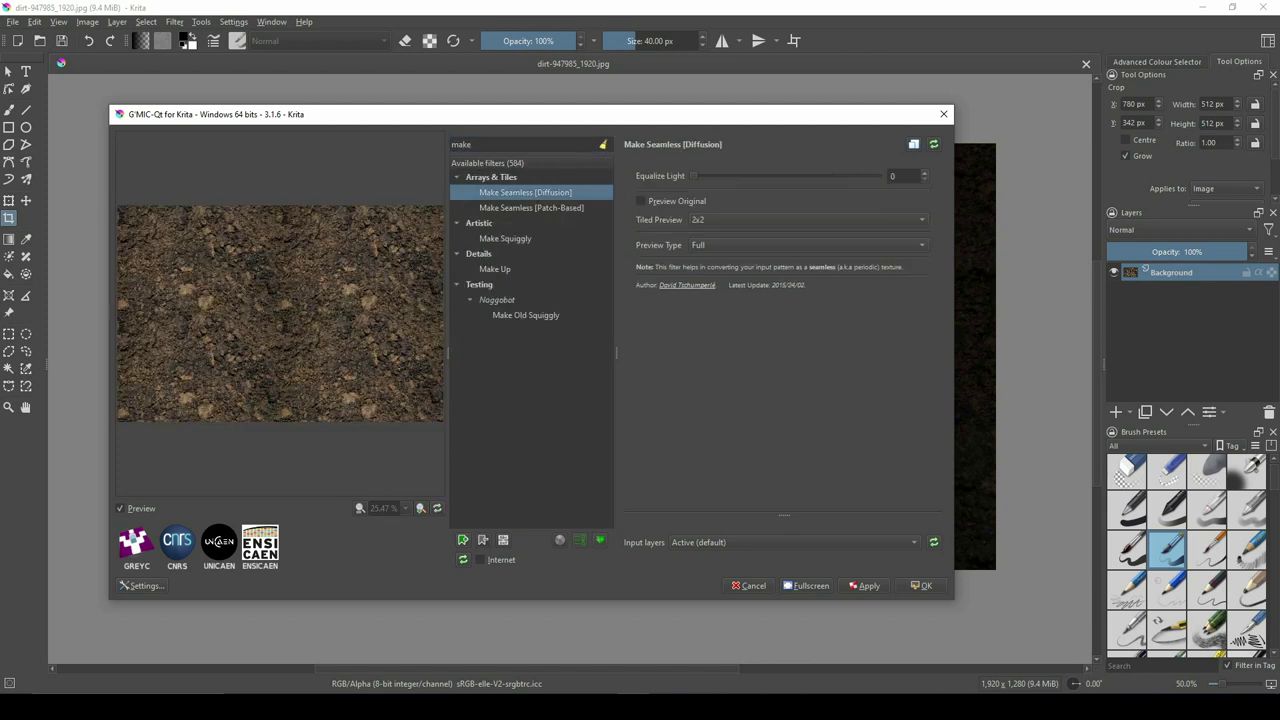
pyautogui.moveTo(692, 176); pyautogui.dragTo(876, 176)
pyautogui.click(808, 220)
pyautogui.click(808, 235)
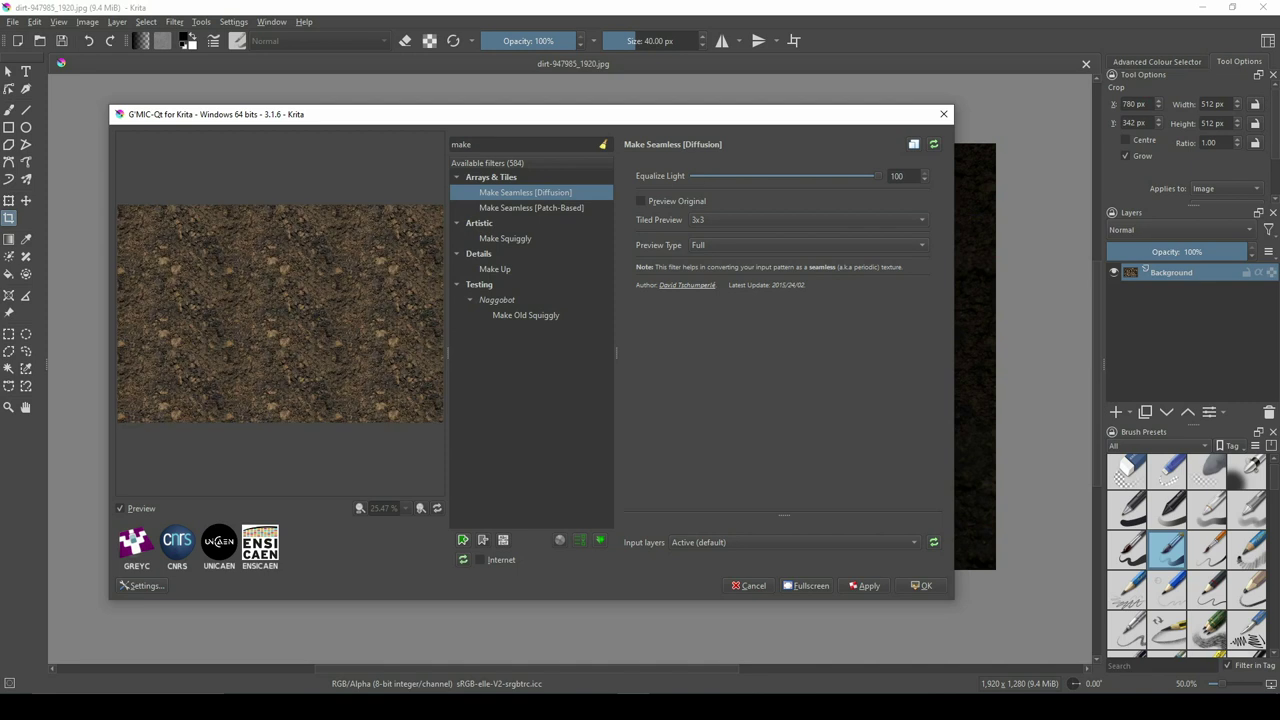
# Step: Compare the Make Seamless [Patch-Based] filter in a 3x3 tiled preview with the Diffusion version
pyautogui.click(531, 208)
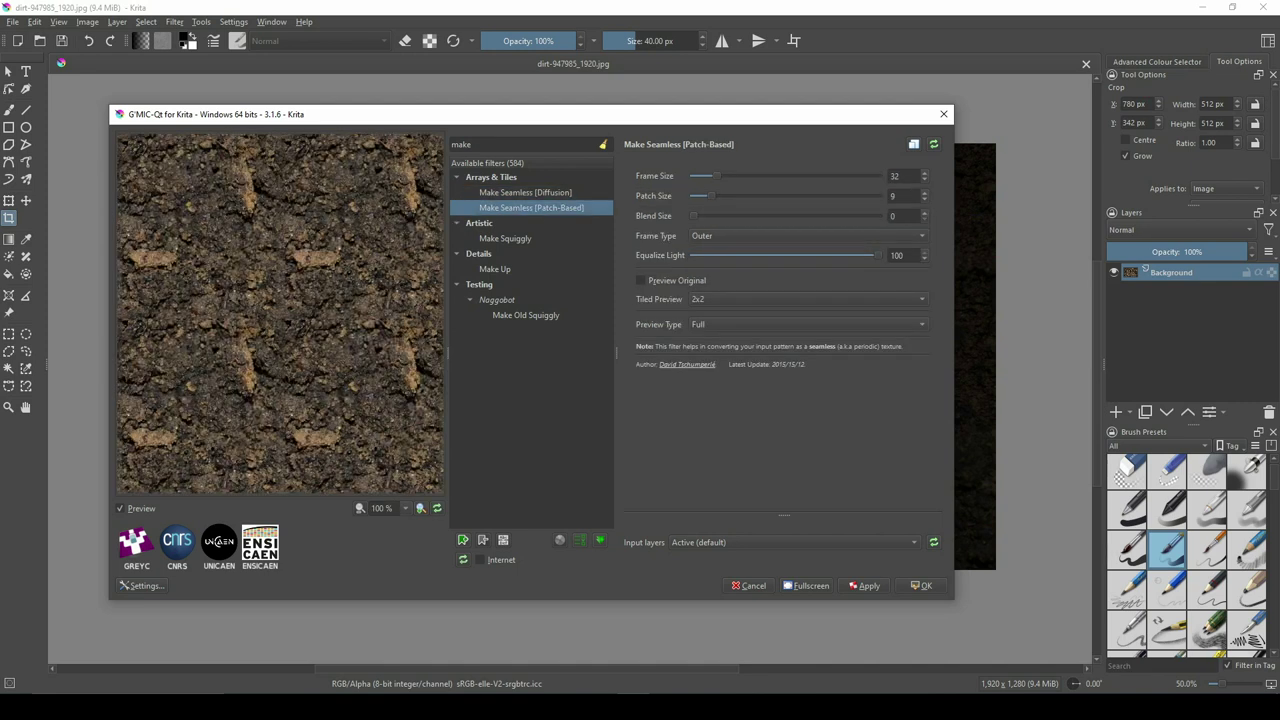
pyautogui.click(805, 299)
pyautogui.click(720, 313)
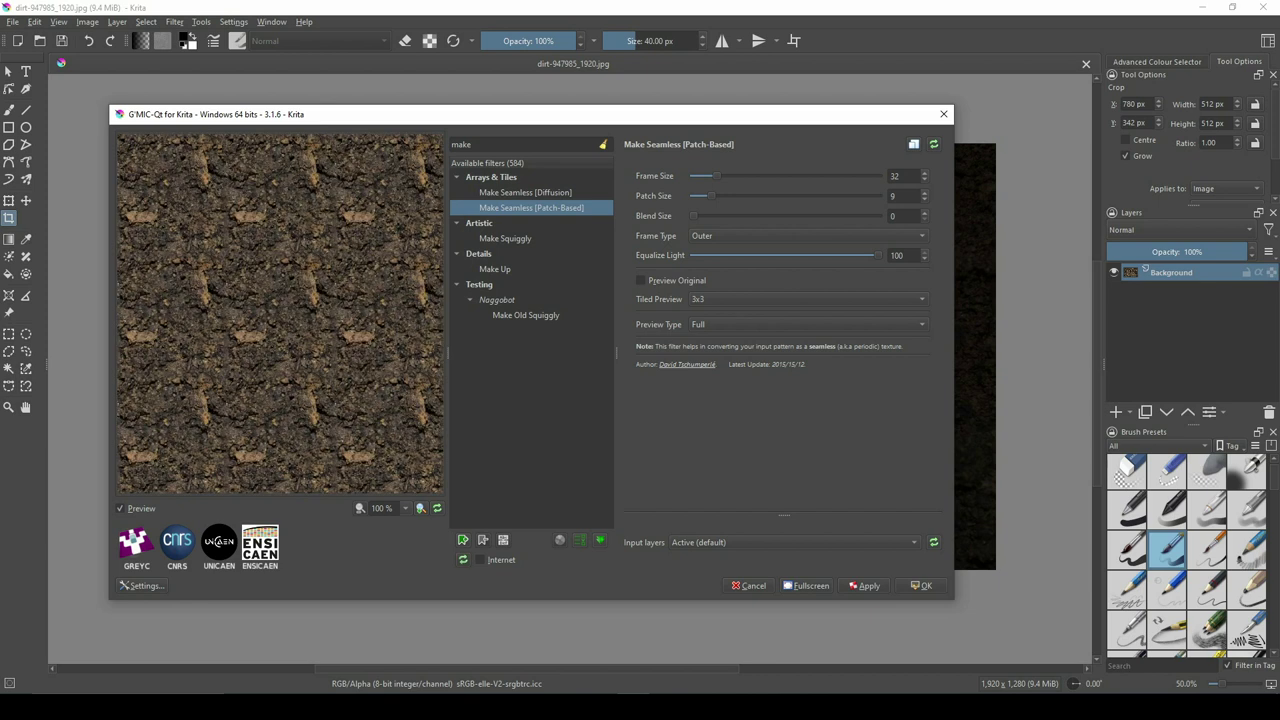
pyautogui.click(525, 192)
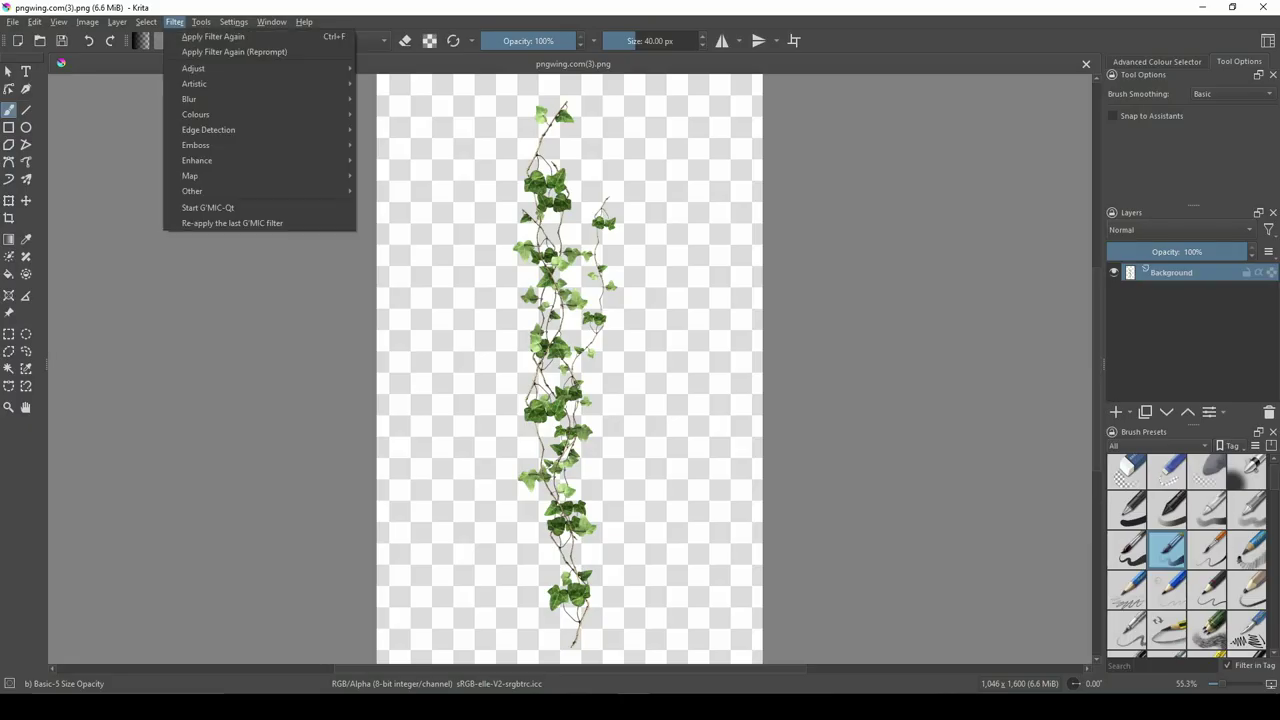
# Step: Split the ivy image pngwing.com(3).png into 4 wavelet scales with G'MIC and hide scales 1 to 3, keeping only the residual visible
pyautogui.click(214, 208)
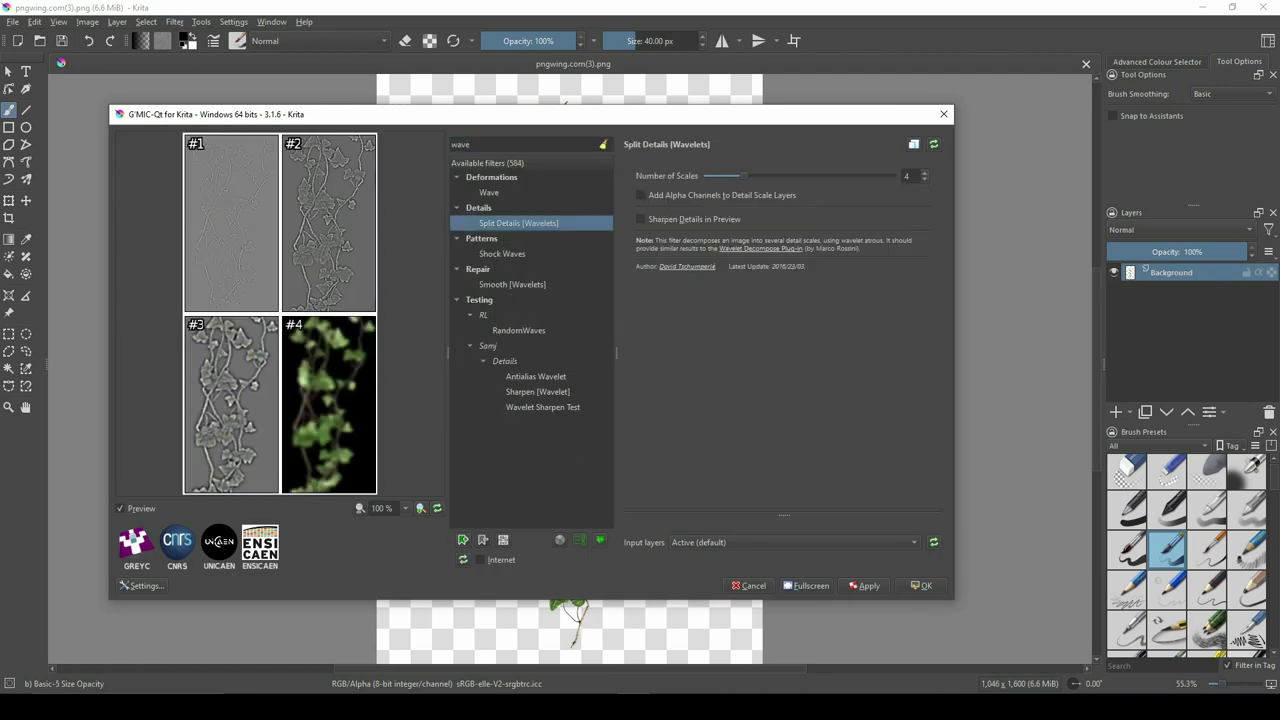
pyautogui.click(921, 586)
pyautogui.click(1114, 272)
pyautogui.click(1114, 290)
pyautogui.click(1114, 308)
pyautogui.click(1187, 327)
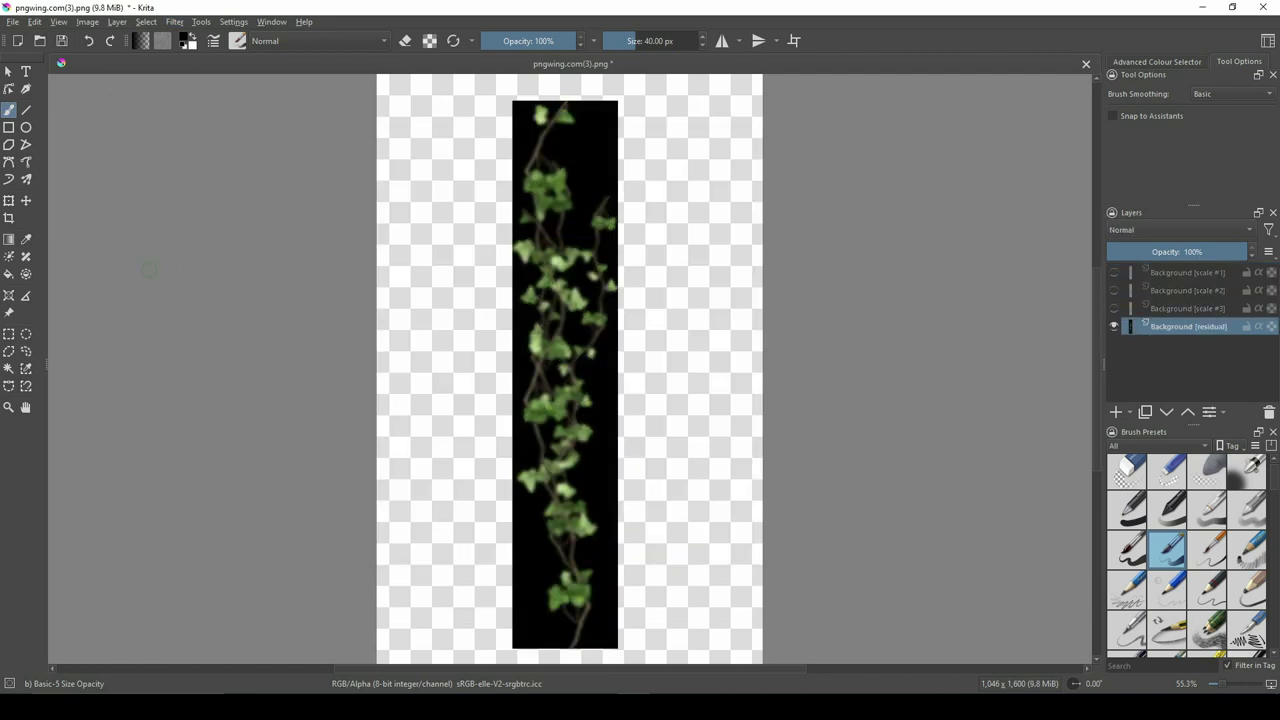
pyautogui.click(8, 72)
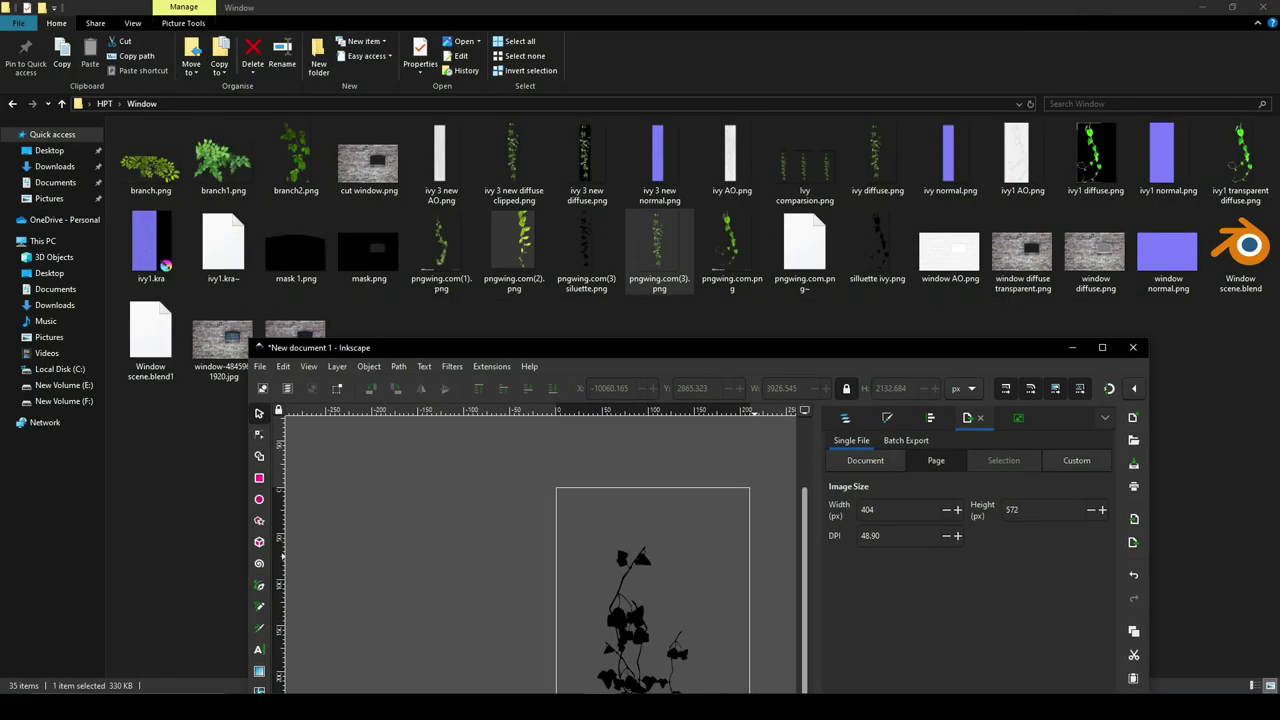
# Step: Import pngwing.com(3).png from the Window folder into the Inkscape document and move it beside the existing ivy silhouettes
pyautogui.moveTo(400, 334); pyautogui.dragTo(478, 334)
pyautogui.moveTo(659, 250); pyautogui.dragTo(820, 520)
pyautogui.click(711, 434)
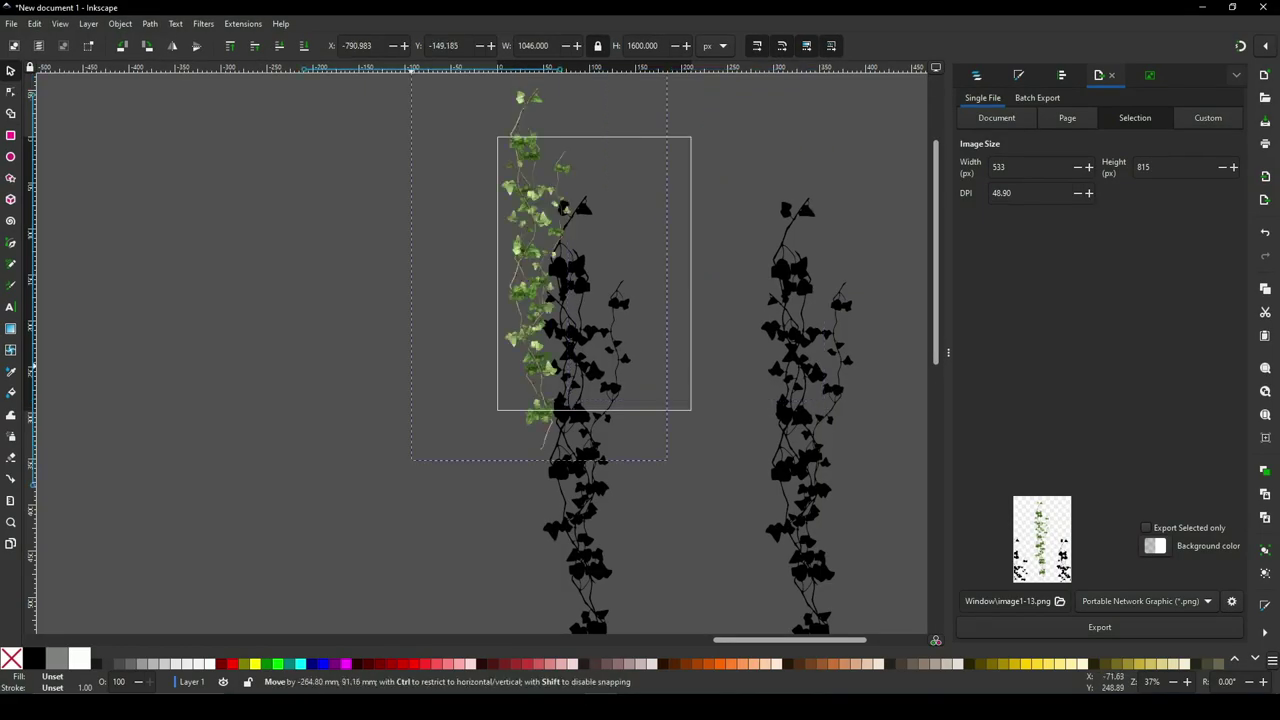
pyautogui.moveTo(540, 257)
pyautogui.mouseDown()
pyautogui.moveTo(315, 340)
pyautogui.moveTo(460, 381)
pyautogui.mouseUp()
# Step: Trace the imported ivy bitmap using Brightness cutoff with threshold 0.900 and delete the original image
pyautogui.click(150, 23)
pyautogui.click(175, 76)
pyautogui.click(1114, 627)
pyautogui.click(318, 350)
pyautogui.press('Delete')
# Step: Move the black-background ivy image off the traced silhouette, and enlarge and align the silhouette over its leaves
pyautogui.moveTo(380, 140); pyautogui.dragTo(556, 613)
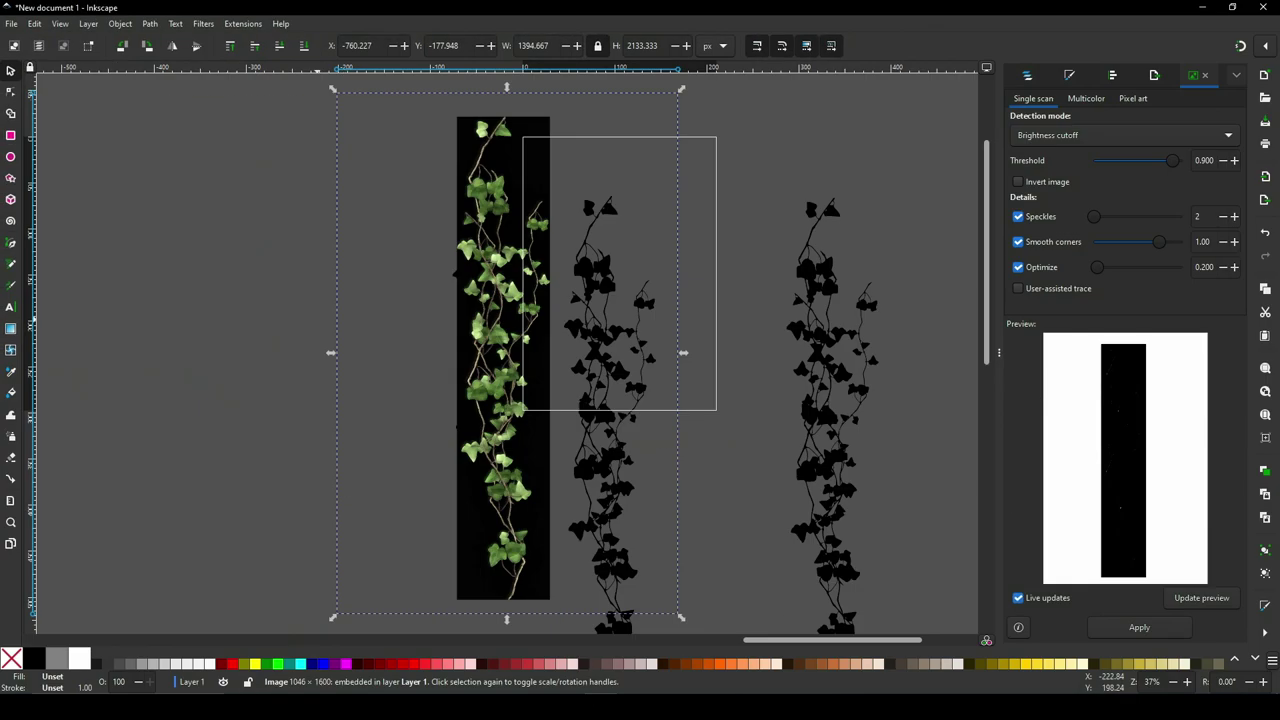
pyautogui.moveTo(686, 338); pyautogui.dragTo(465, 338)
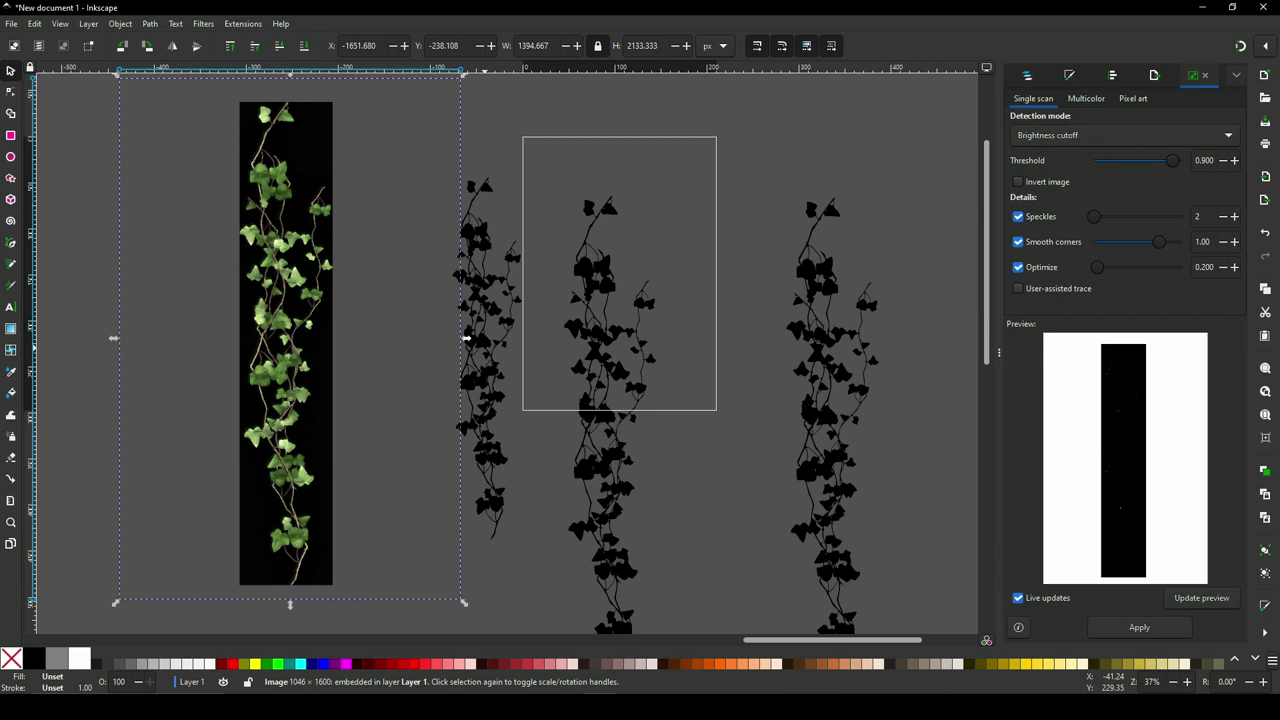
pyautogui.click(485, 348)
pyautogui.moveTo(525, 545); pyautogui.dragTo(580, 601)
pyautogui.scroll(-2, 587, 354)
pyautogui.moveTo(547, 301); pyautogui.dragTo(413, 262)
pyautogui.scroll(1, 482, 200)
pyautogui.scroll(3, 465, 340)
pyautogui.scroll(2, 454, 500)
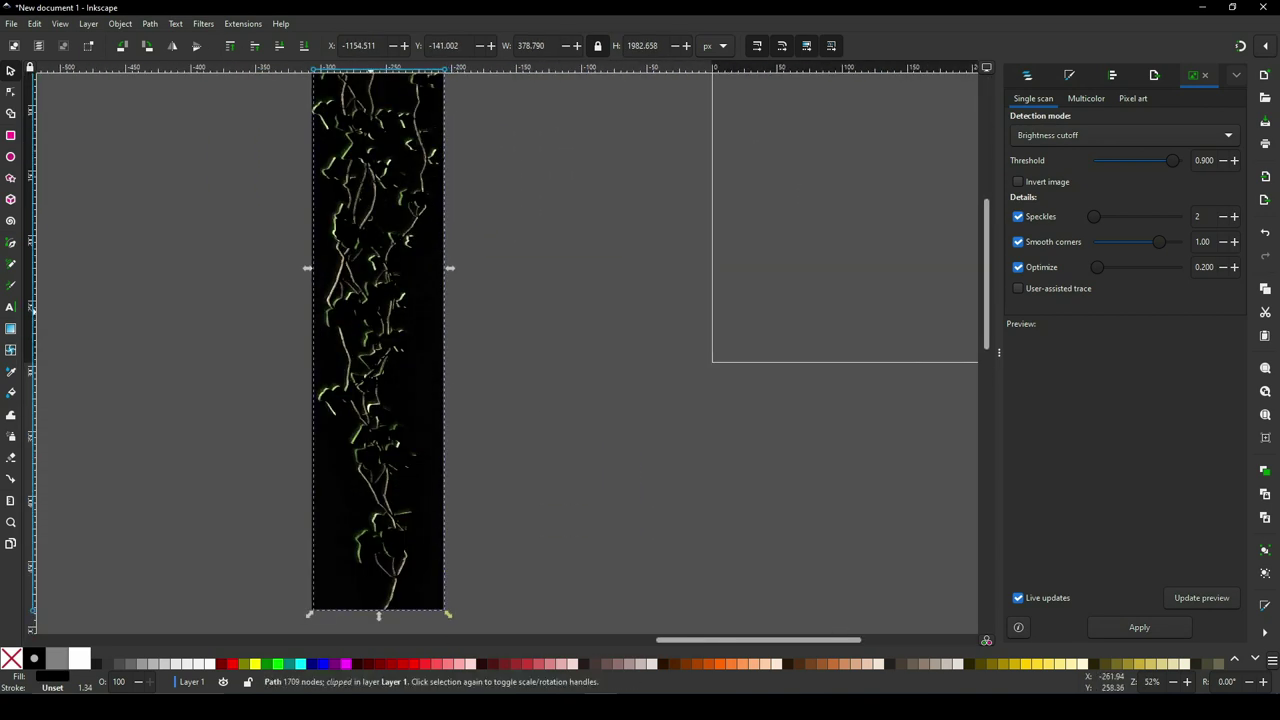
pyautogui.scroll(-1, 530, 497)
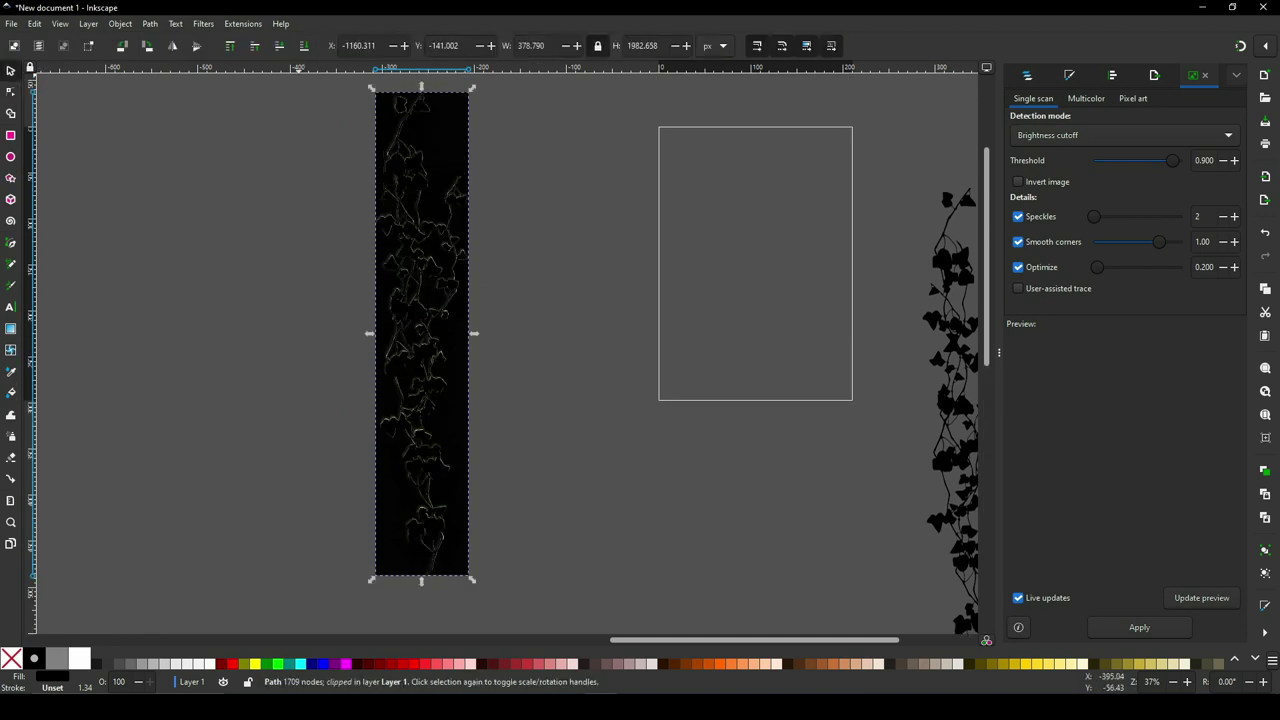
# Step: Select the aligned silhouette together with the black-background ivy image and clip the image to the silhouette
pyautogui.scroll(-2, 589, 230)
pyautogui.moveTo(247, 114); pyautogui.dragTo(640, 440)
pyautogui.click(120, 24)
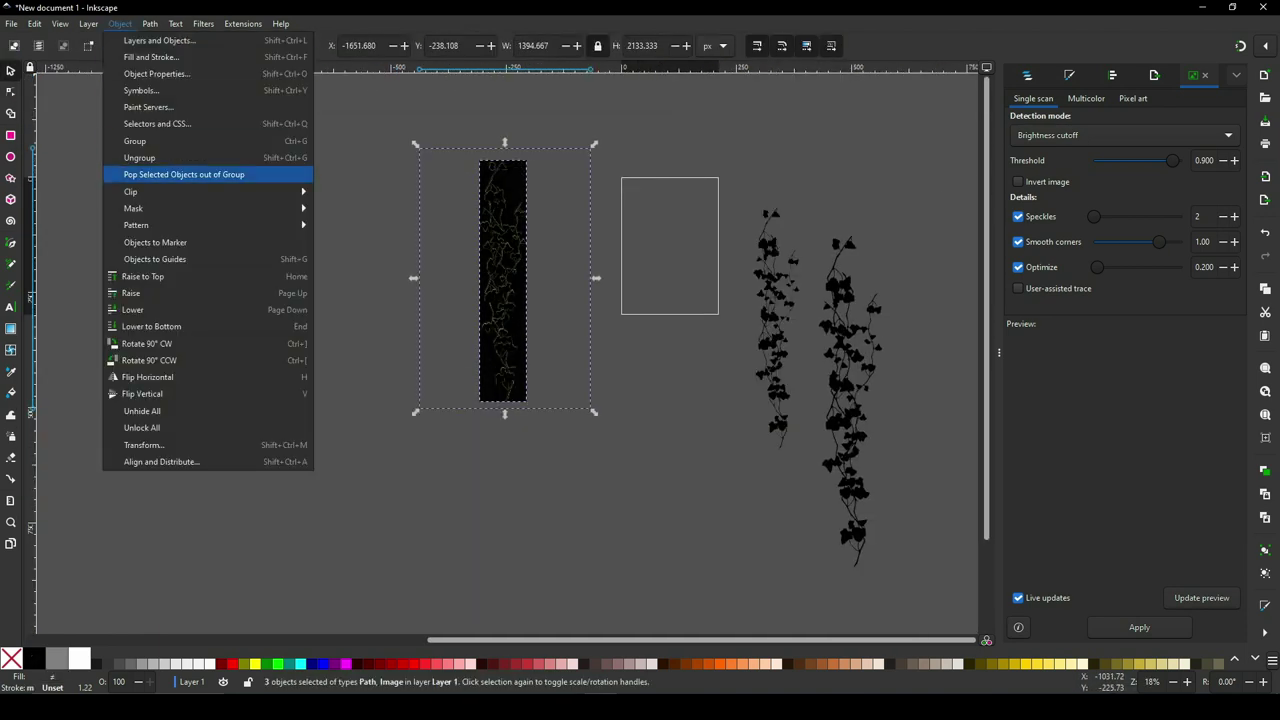
pyautogui.moveTo(140, 191)
pyautogui.click(340, 192)
pyautogui.press('Escape')
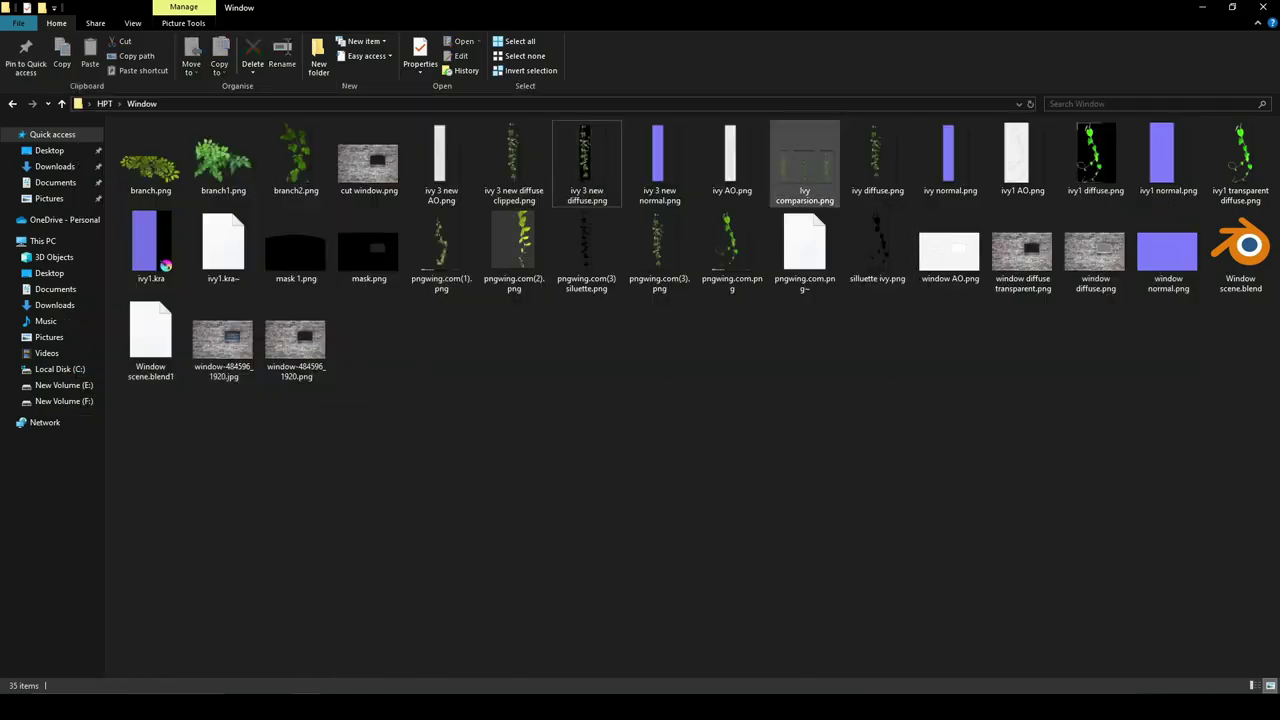